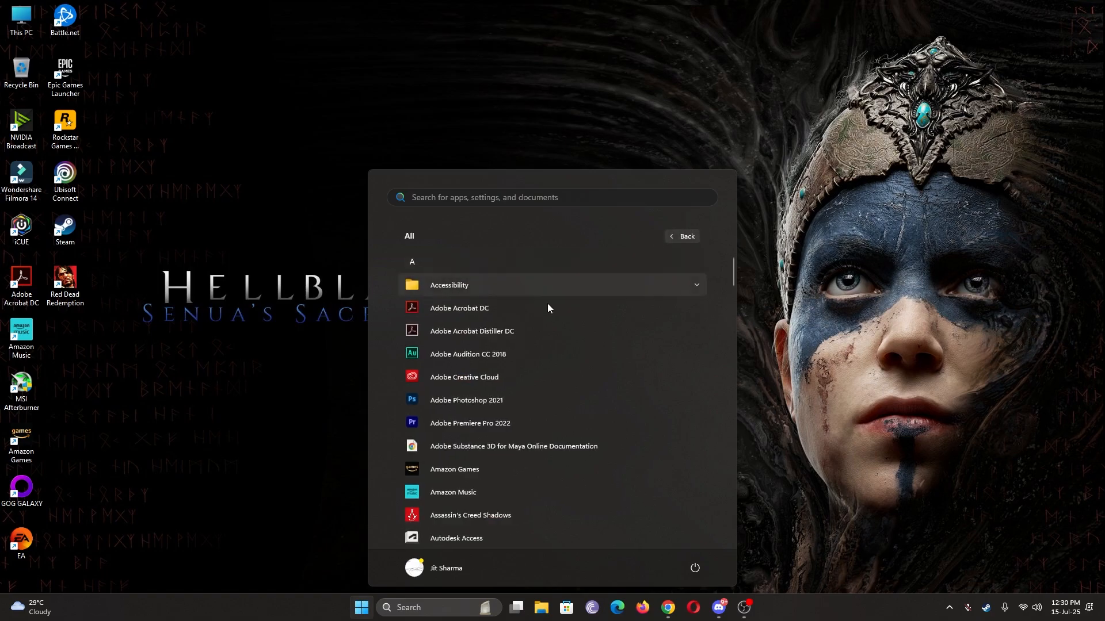
# Step: Launch Adobe Photoshop 2021 and dismiss the Creative Cloud repair prompt
pyautogui.click(507, 398)
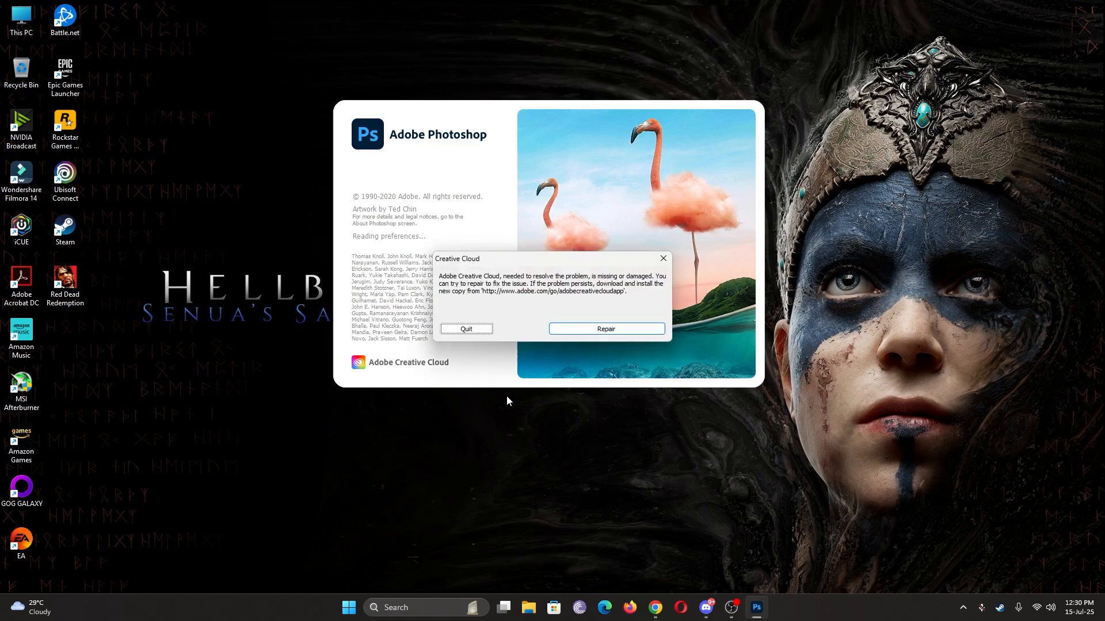
pyautogui.click(663, 258)
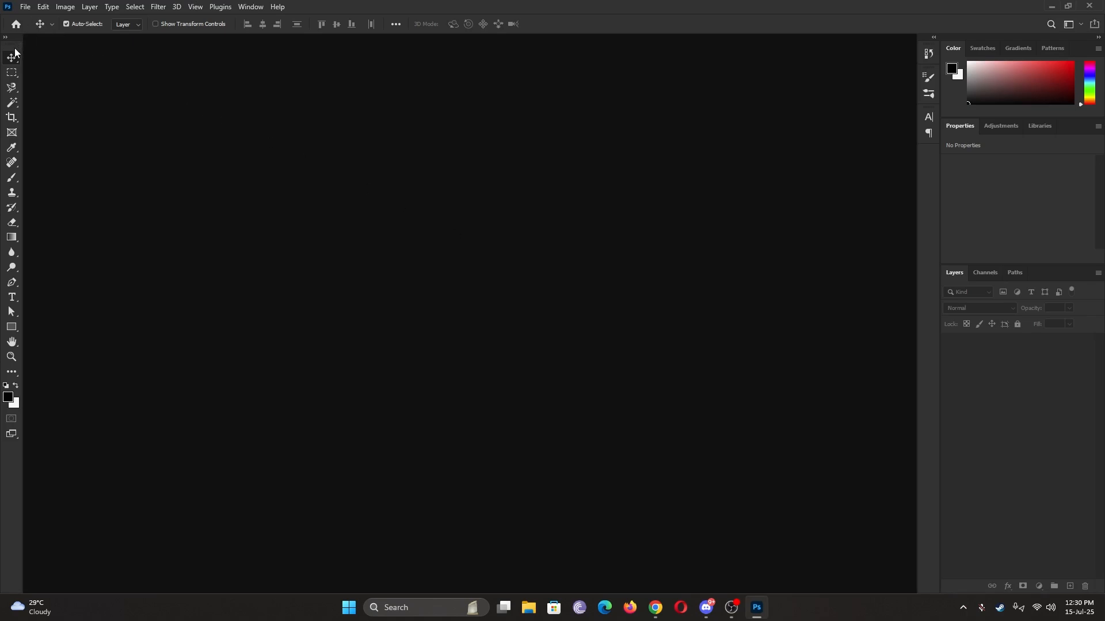
# Step: Start a new document with a width of 1920 px, a height of 1080 px and landscape orientation
pyautogui.click(26, 7)
pyautogui.click(32, 21)
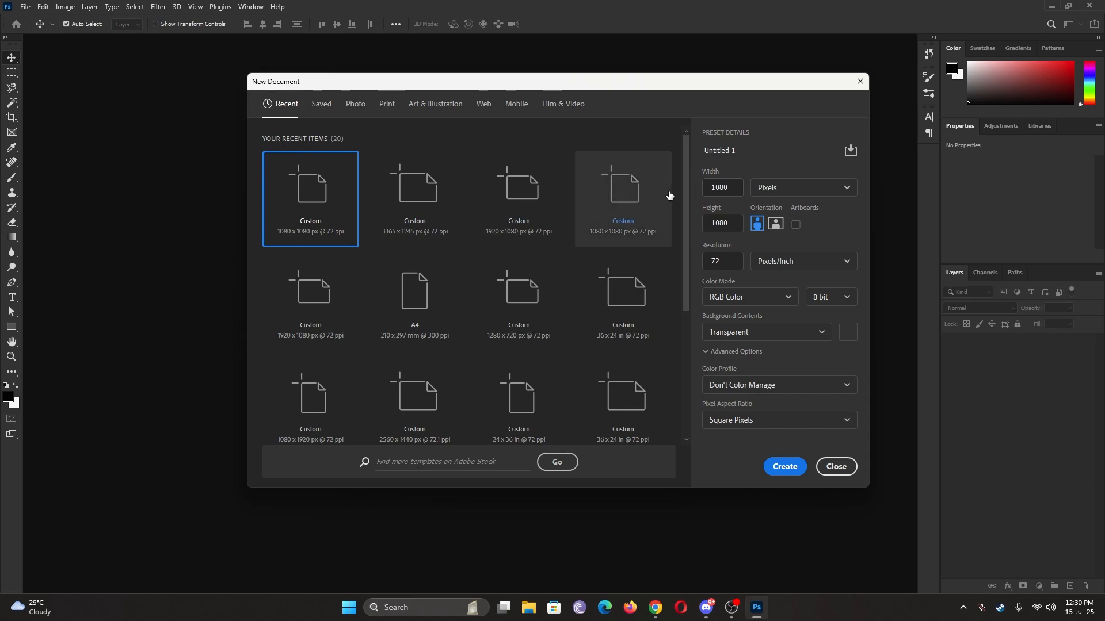
pyautogui.click(740, 187)
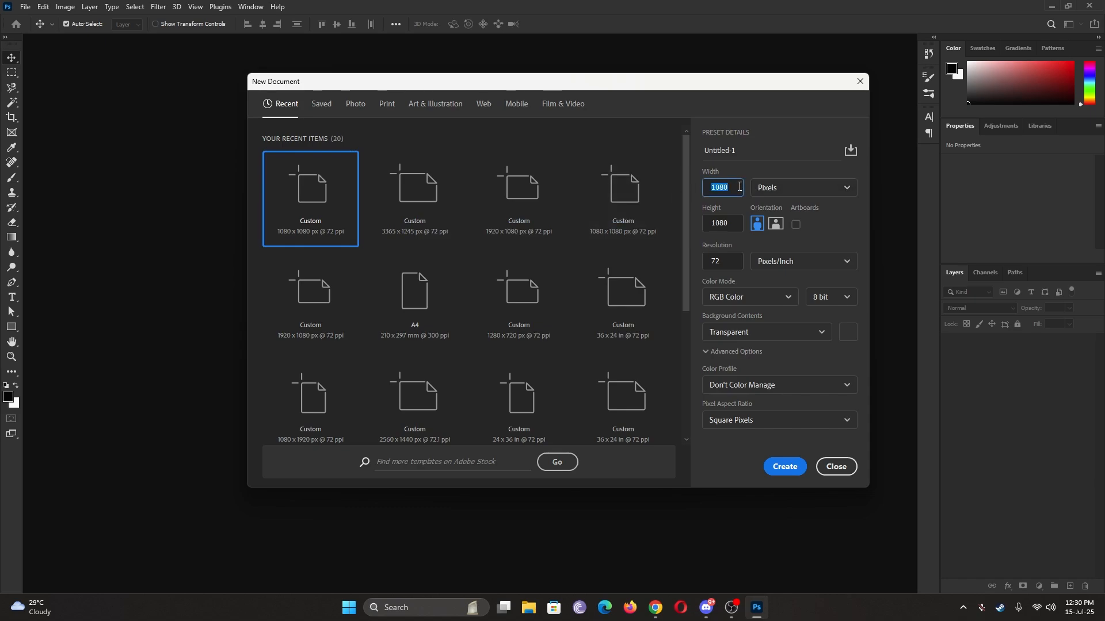
pyautogui.write('1920')
pyautogui.click(733, 222)
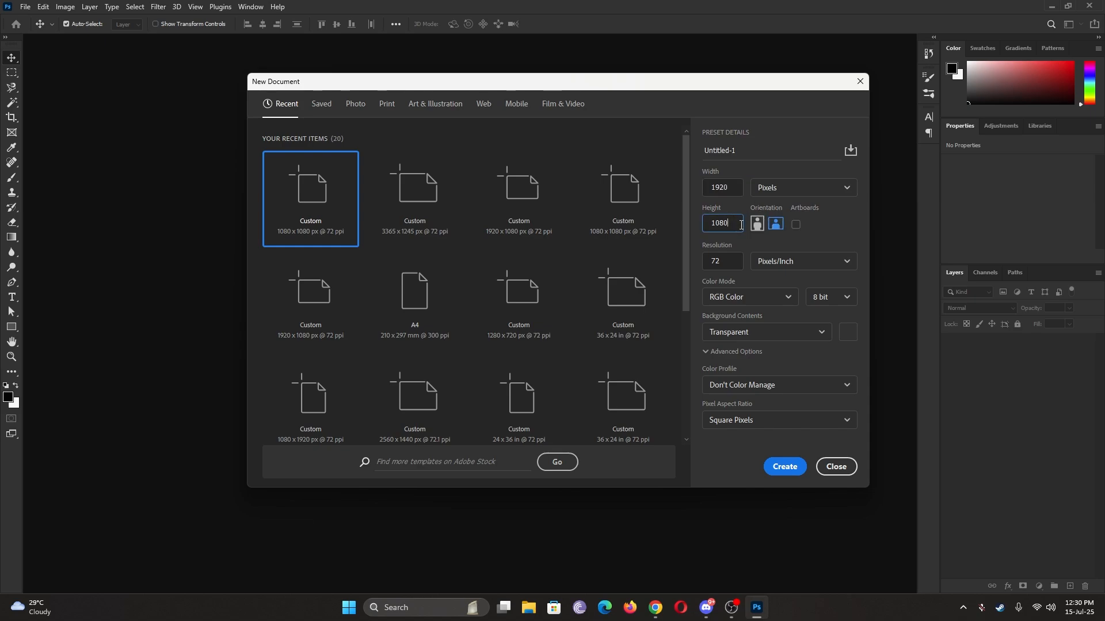
pyautogui.click(776, 229)
# Step: Set the resolution to 150 pixels/inch and the background contents to White, and create the document
pyautogui.click(732, 262)
pyautogui.write('300')
pyautogui.press('BackSpace')
pyautogui.press('BackSpace')
pyautogui.press('BackSpace')
pyautogui.click(763, 331)
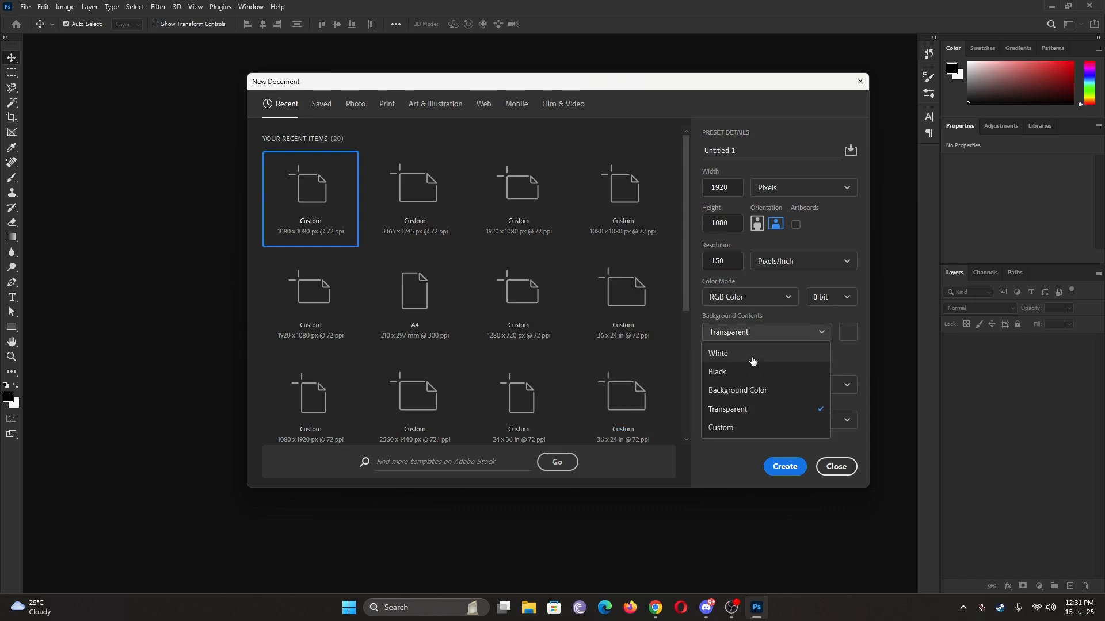
pyautogui.click(752, 355)
pyautogui.click(771, 332)
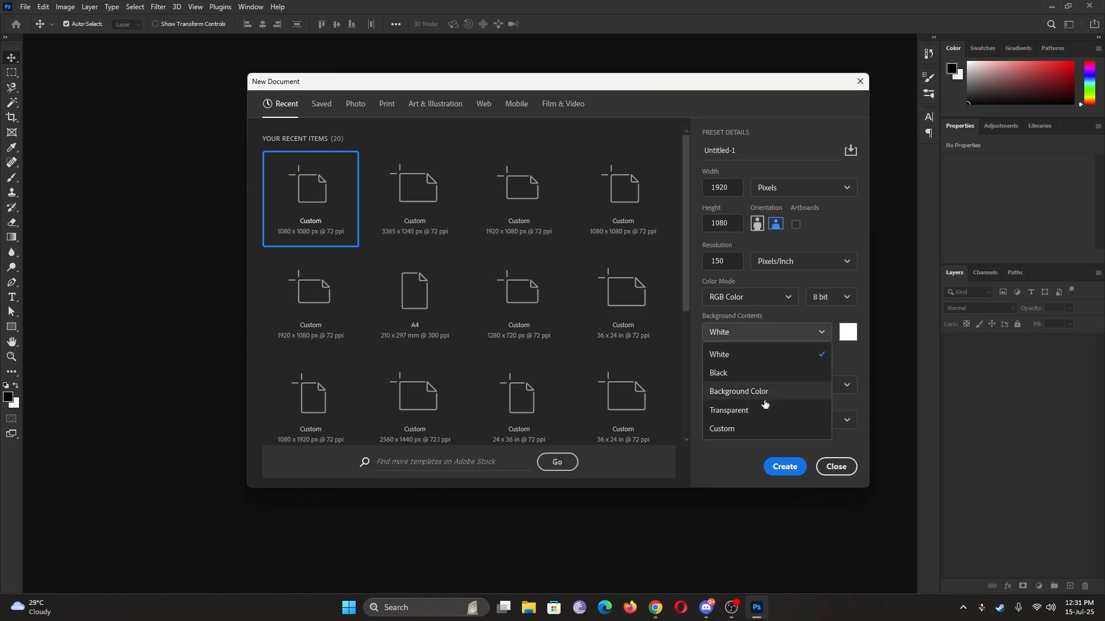
pyautogui.click(772, 354)
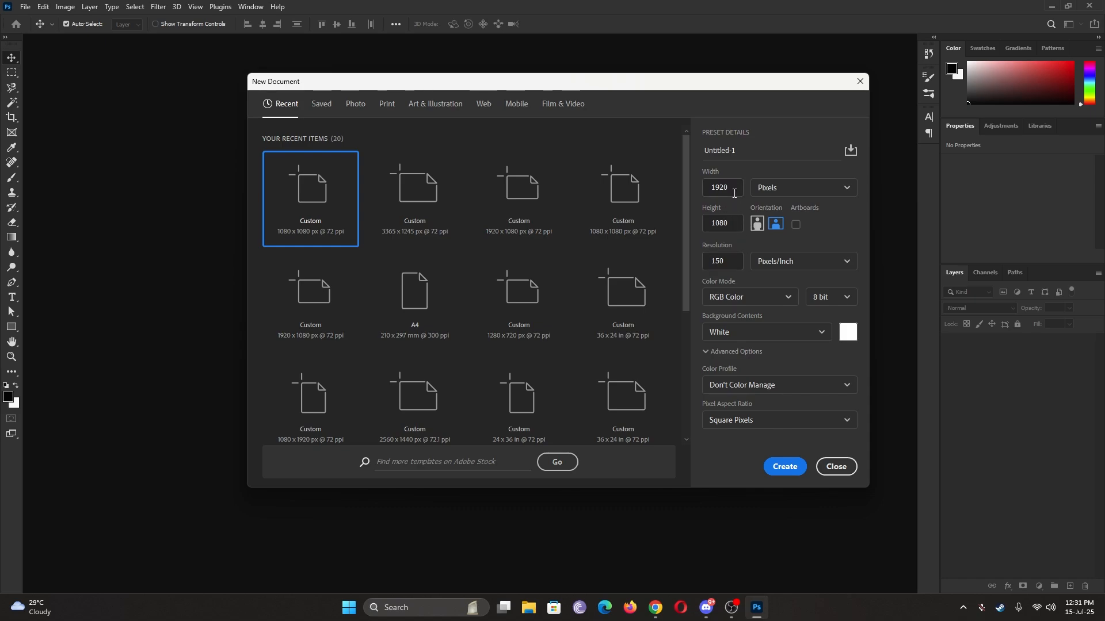
pyautogui.click(784, 467)
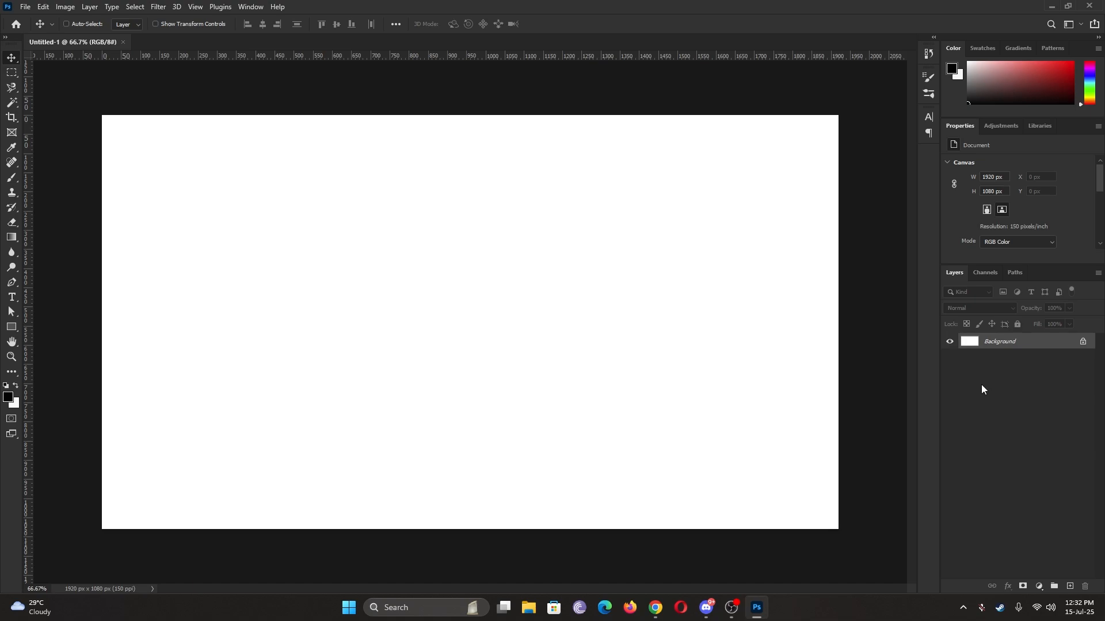
# Step: Duplicate the Background layer and hide the original, keeping the duplicate visible
pyautogui.hotkey('ctrl', 'j')
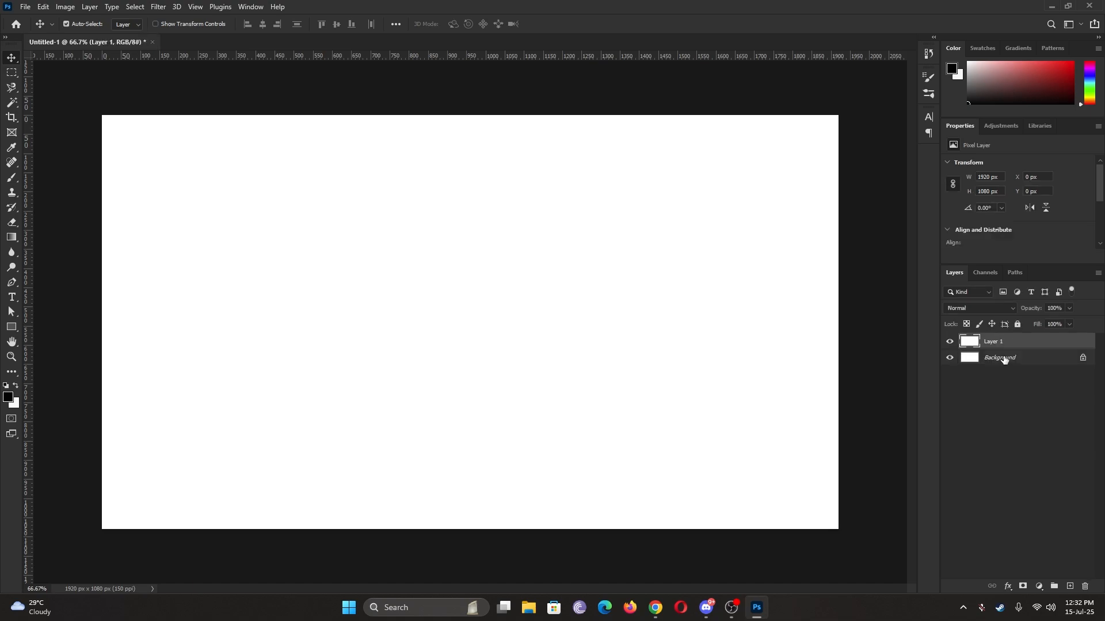
pyautogui.click(950, 342)
pyautogui.click(950, 343)
pyautogui.click(949, 359)
pyautogui.click(950, 342)
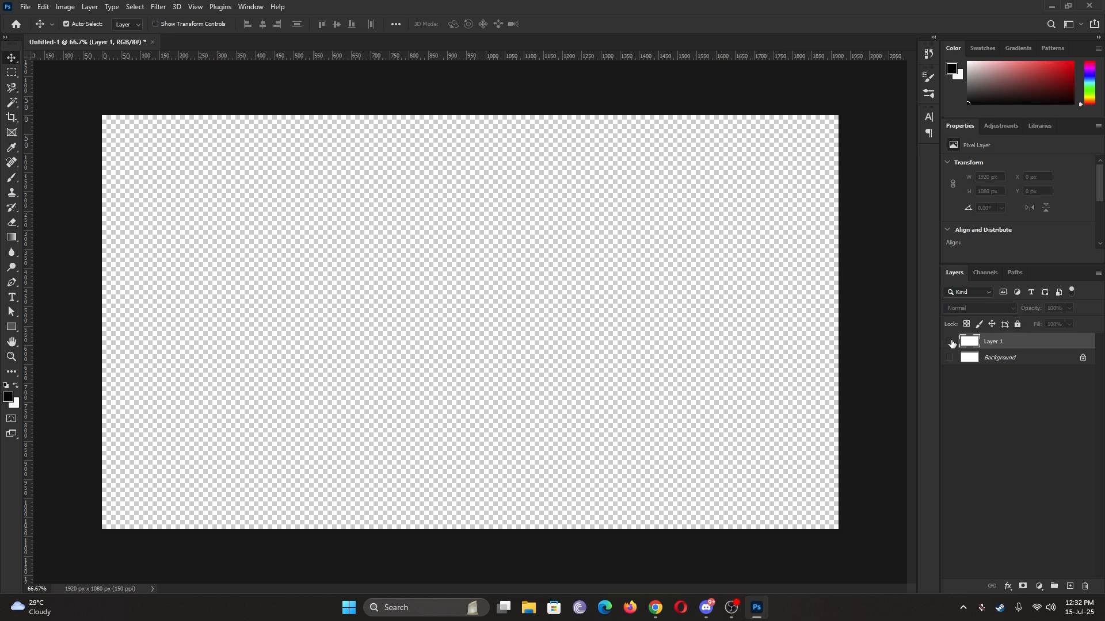
pyautogui.click(950, 341)
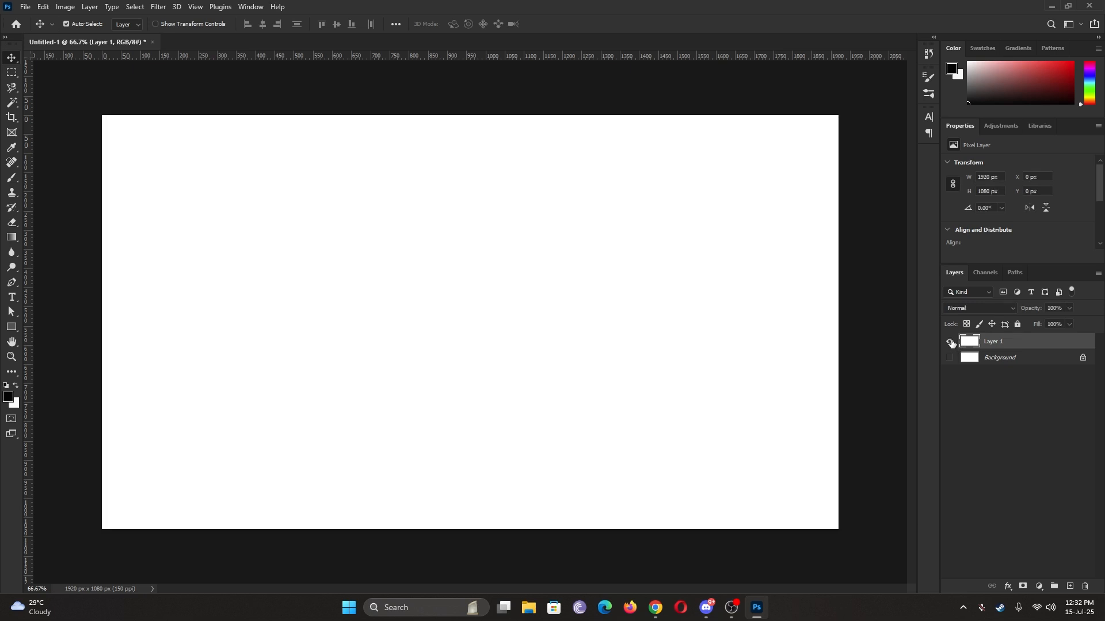
# Step: Open pexels-sebastian-715546.jpg from the video folder under Downloads > Desktop on New Volume (D:)
pyautogui.click(26, 7)
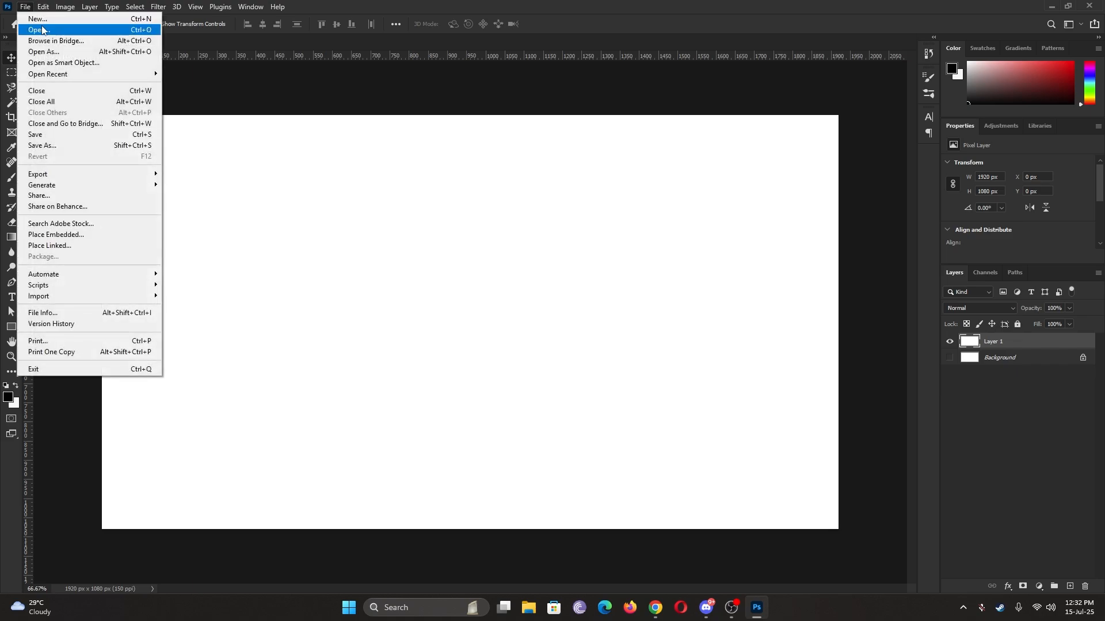
pyautogui.click(43, 30)
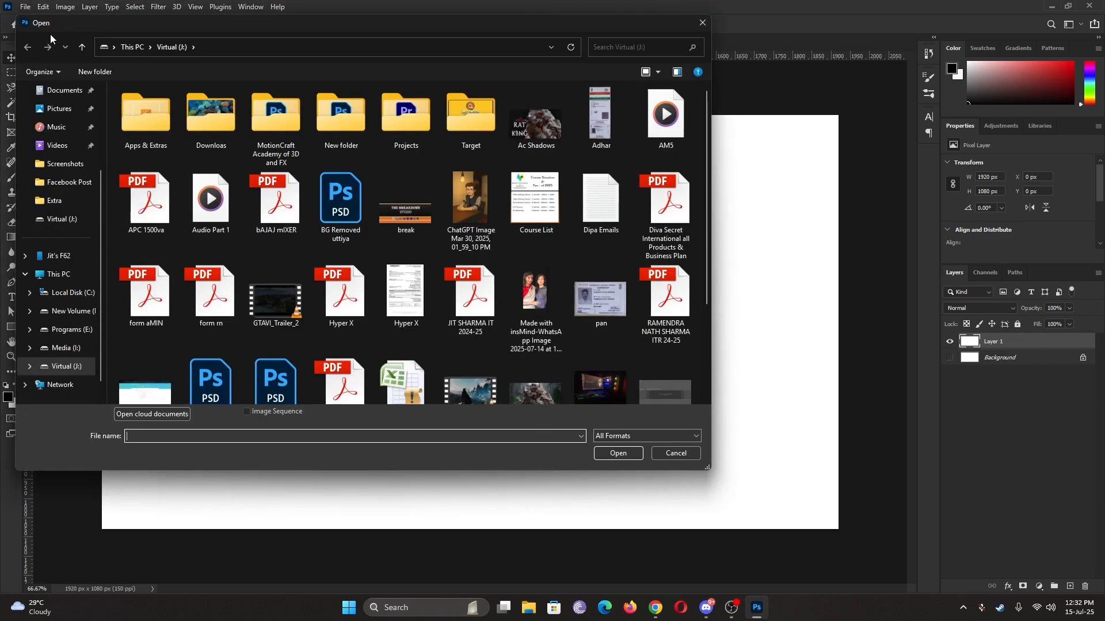
pyautogui.click(72, 312)
pyautogui.doubleClick(151, 128)
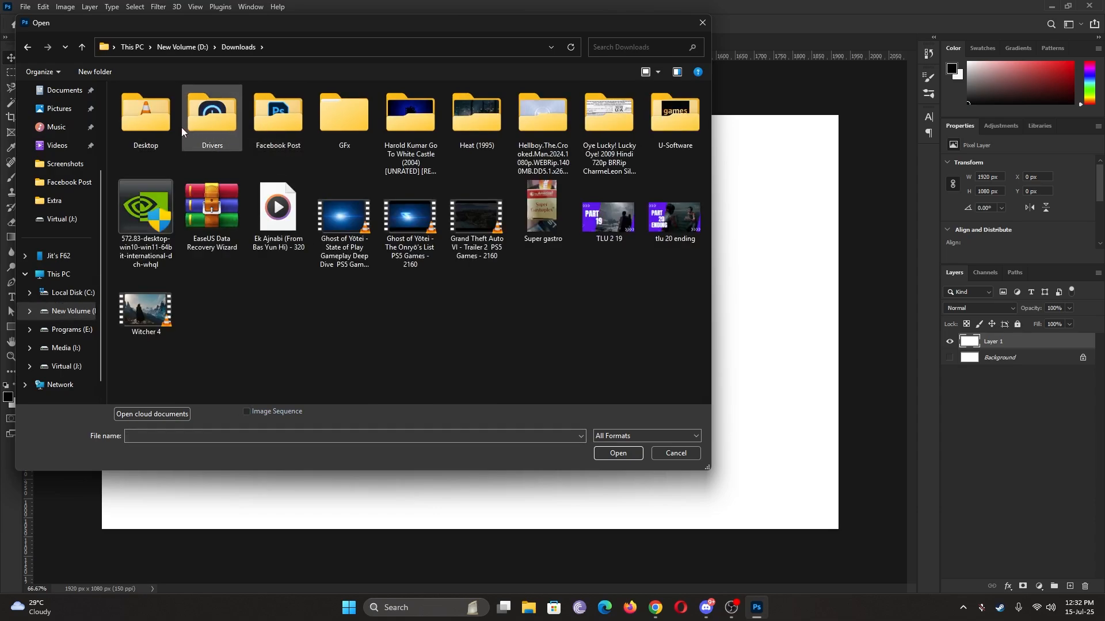
pyautogui.doubleClick(162, 126)
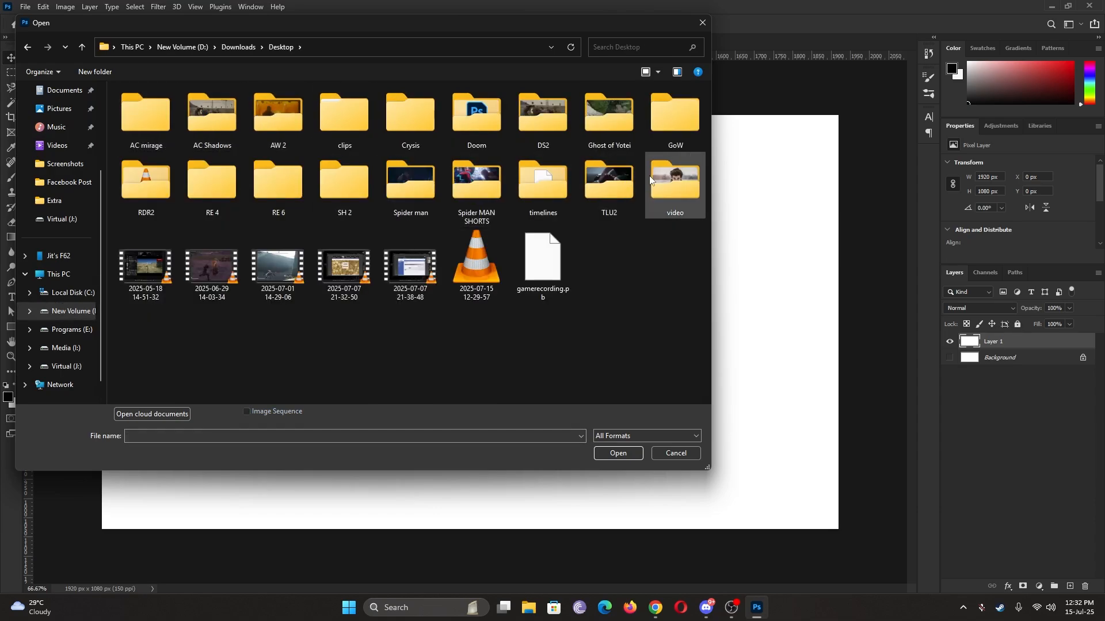
pyautogui.doubleClick(675, 179)
pyautogui.click(405, 130)
pyautogui.doubleClick(406, 130)
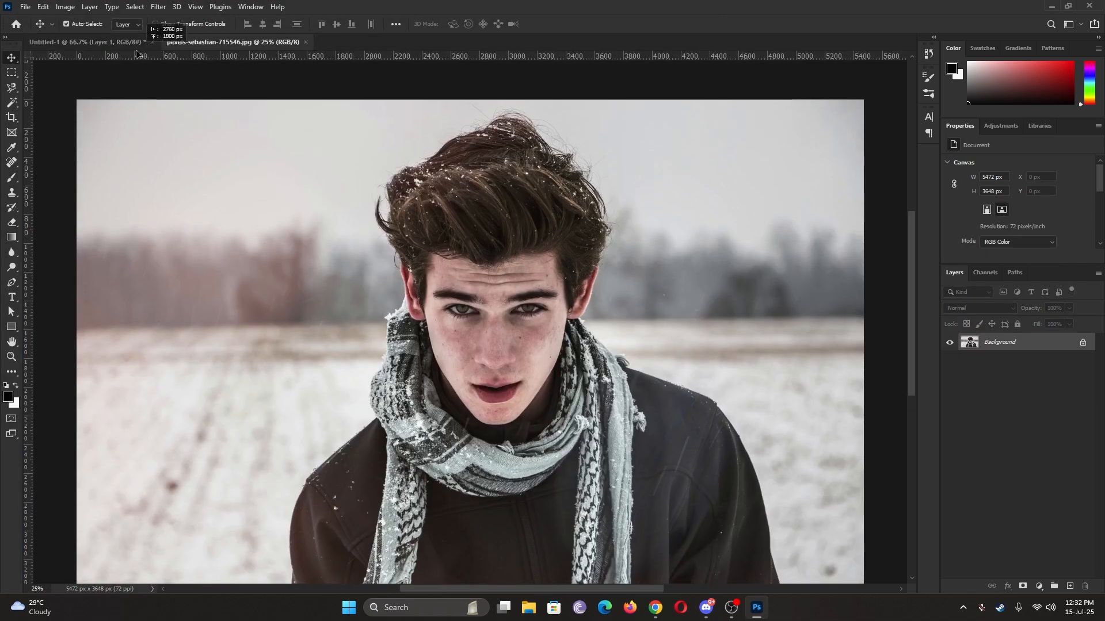
# Step: Bring the portrait photo into the Untitled-1 document as a new layer and position the face over the canvas
pyautogui.moveTo(136, 53); pyautogui.dragTo(494, 313)
pyautogui.moveTo(610, 248); pyautogui.dragTo(519, 319)
# Step: Scale the photo layer proportionally to about 38% (2068 × 1379 px) and shift it slightly upward to about Y -48 px
pyautogui.scroll(-1, 522, 317)
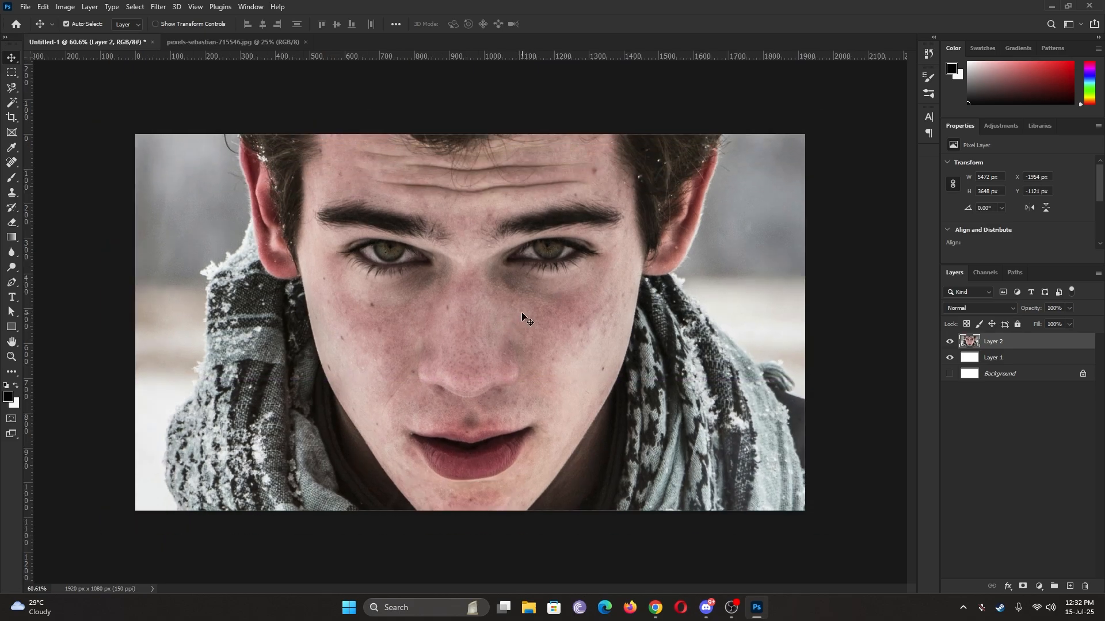
pyautogui.scroll(-4, 522, 316)
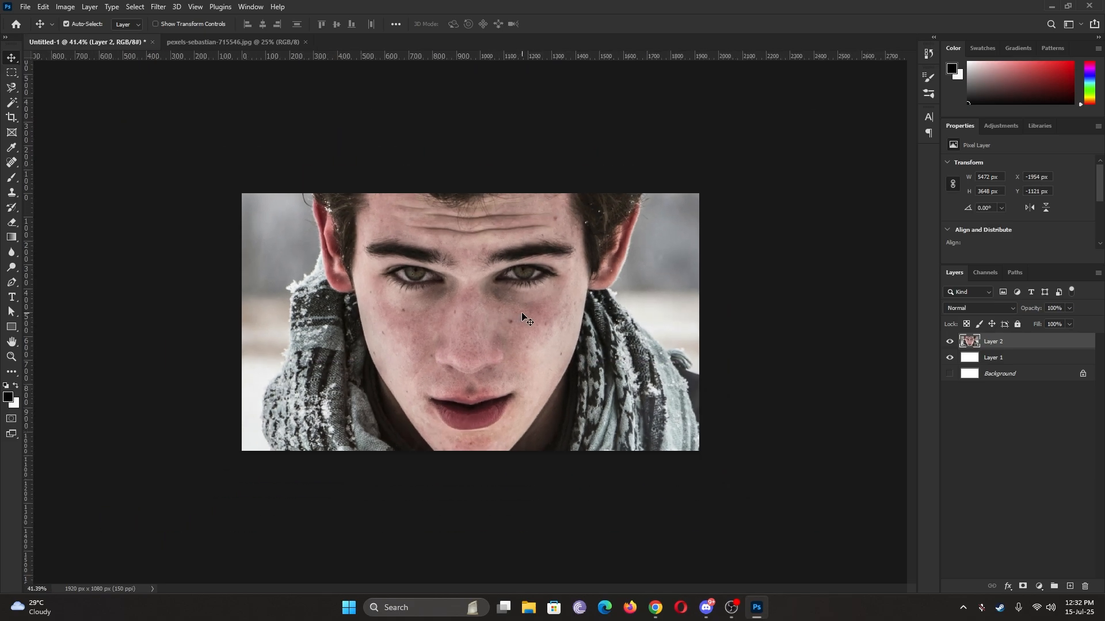
pyautogui.hotkey('ctrl', 't')
pyautogui.scroll(-7, 522, 313)
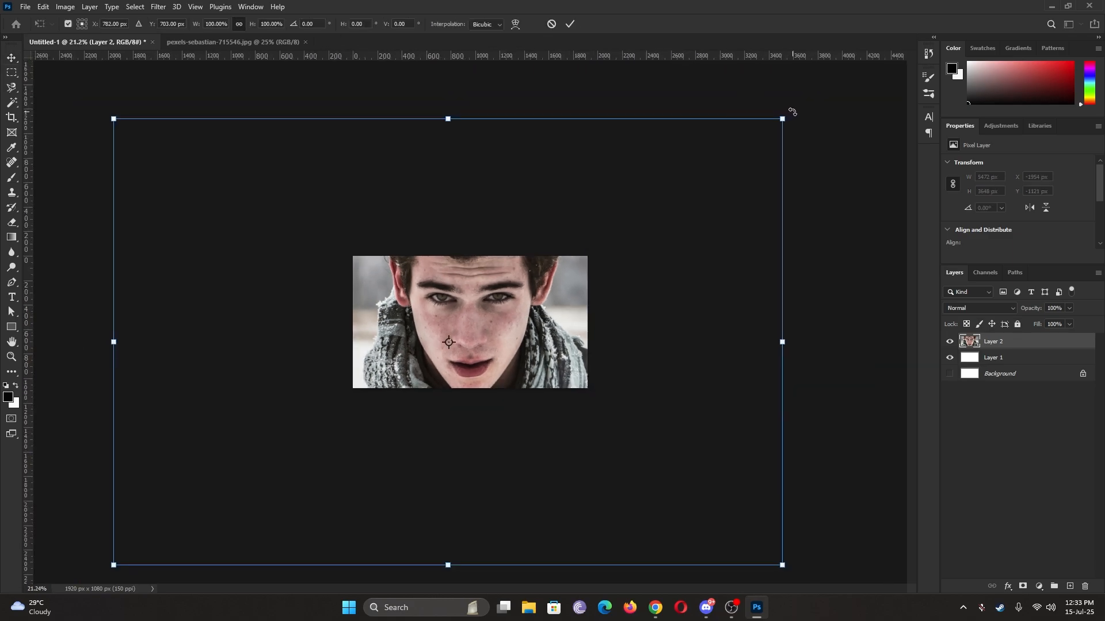
pyautogui.moveTo(781, 118); pyautogui.dragTo(575, 192)
pyautogui.scroll(8, 495, 321)
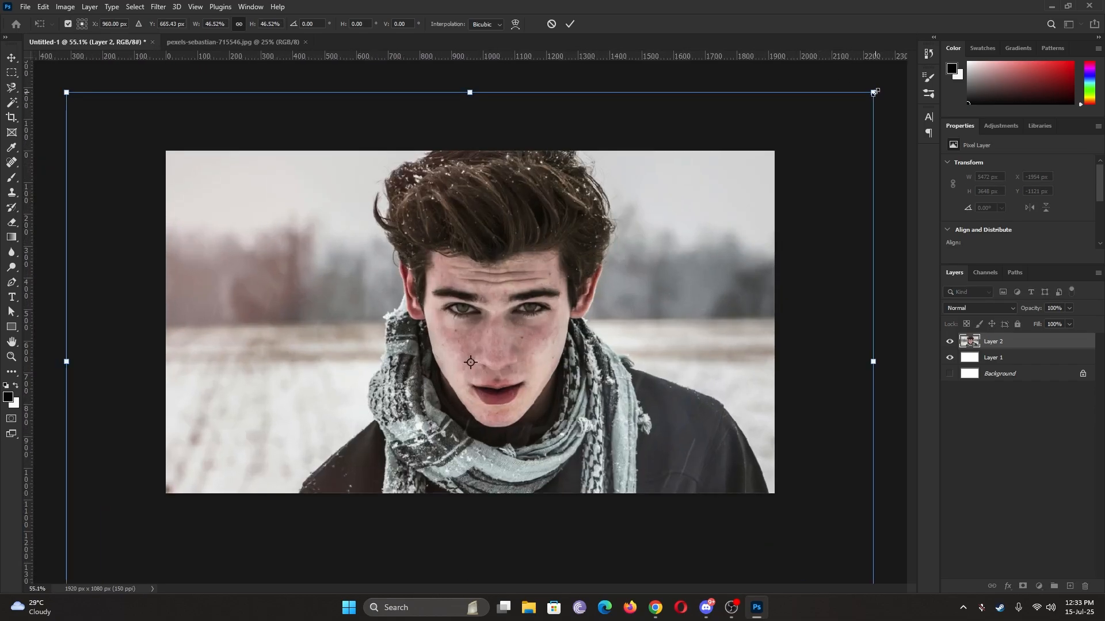
pyautogui.moveTo(873, 93); pyautogui.dragTo(779, 112)
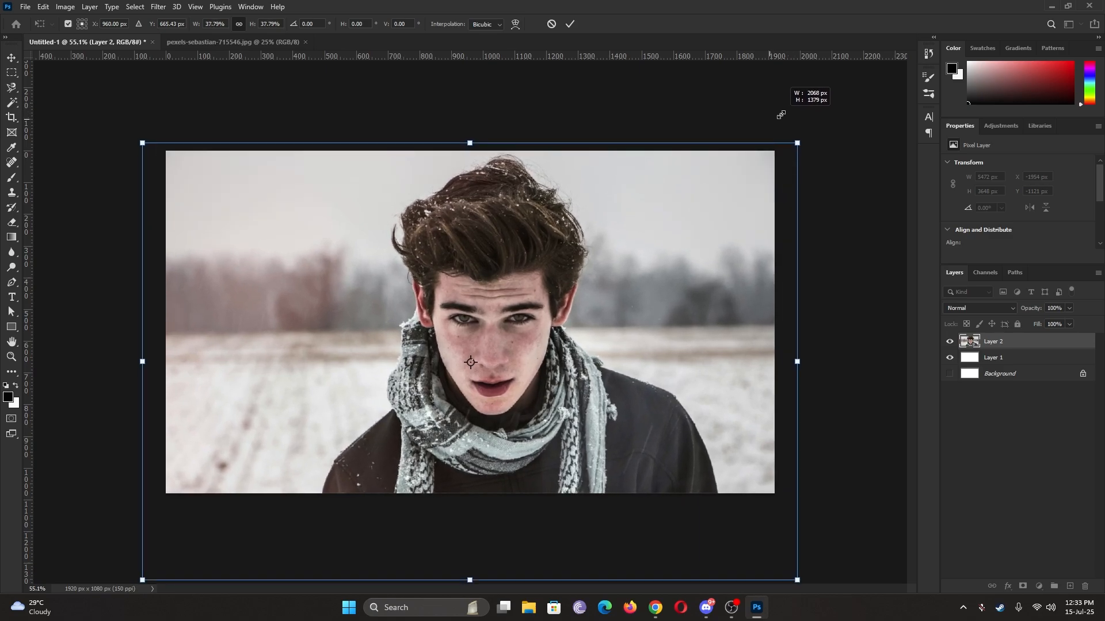
pyautogui.click(569, 24)
pyautogui.hotkey('ctrl', '0')
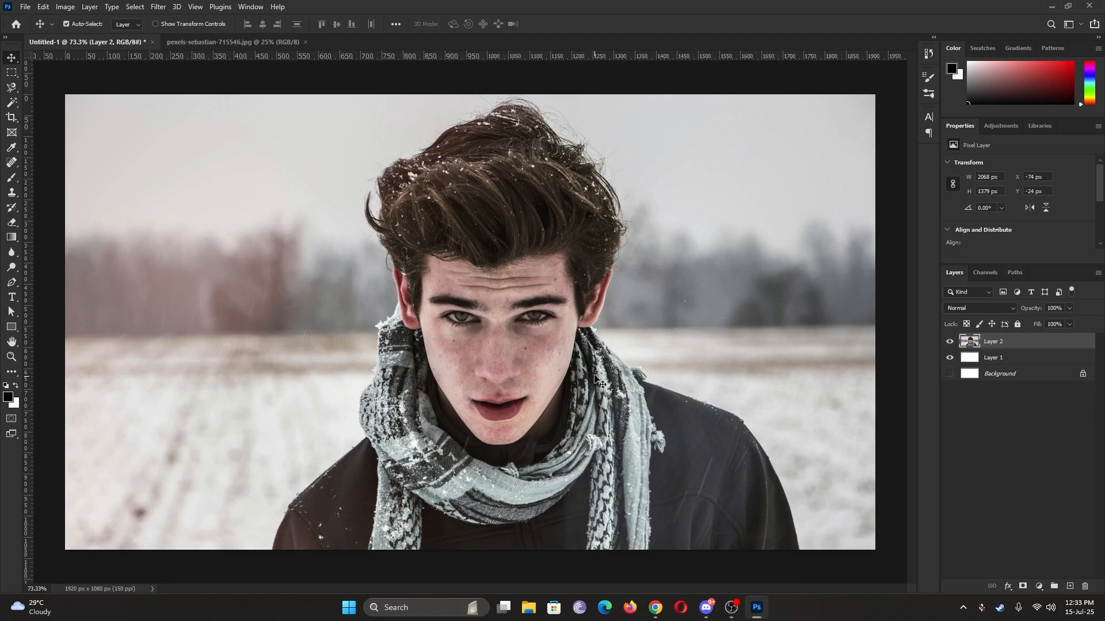
pyautogui.moveTo(595, 375); pyautogui.dragTo(596, 366)
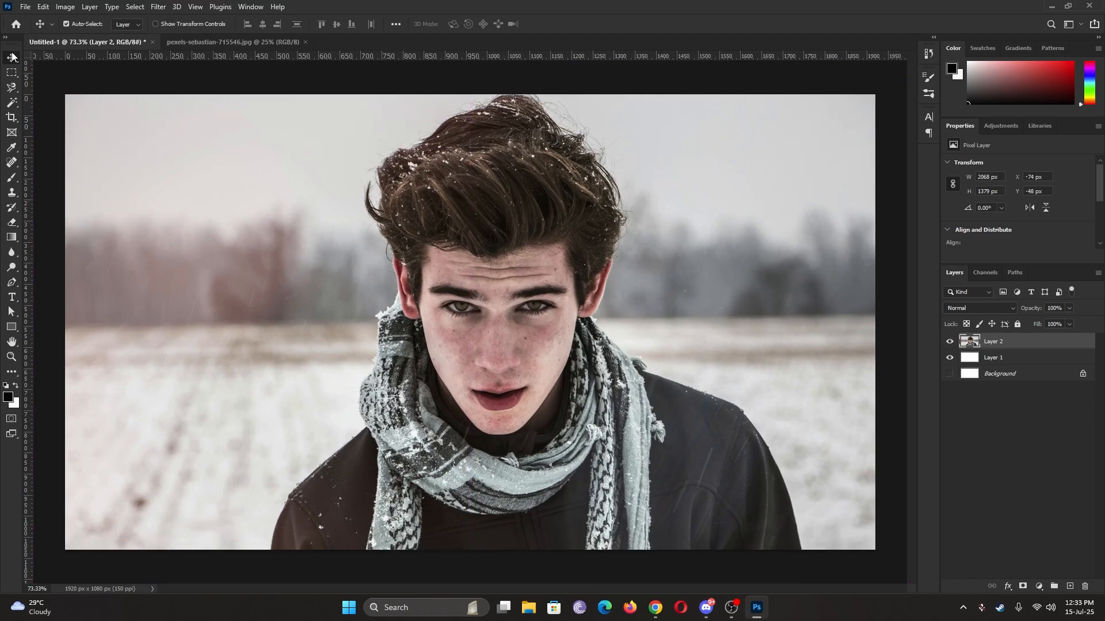
pyautogui.click(12, 87)
pyautogui.click(12, 102)
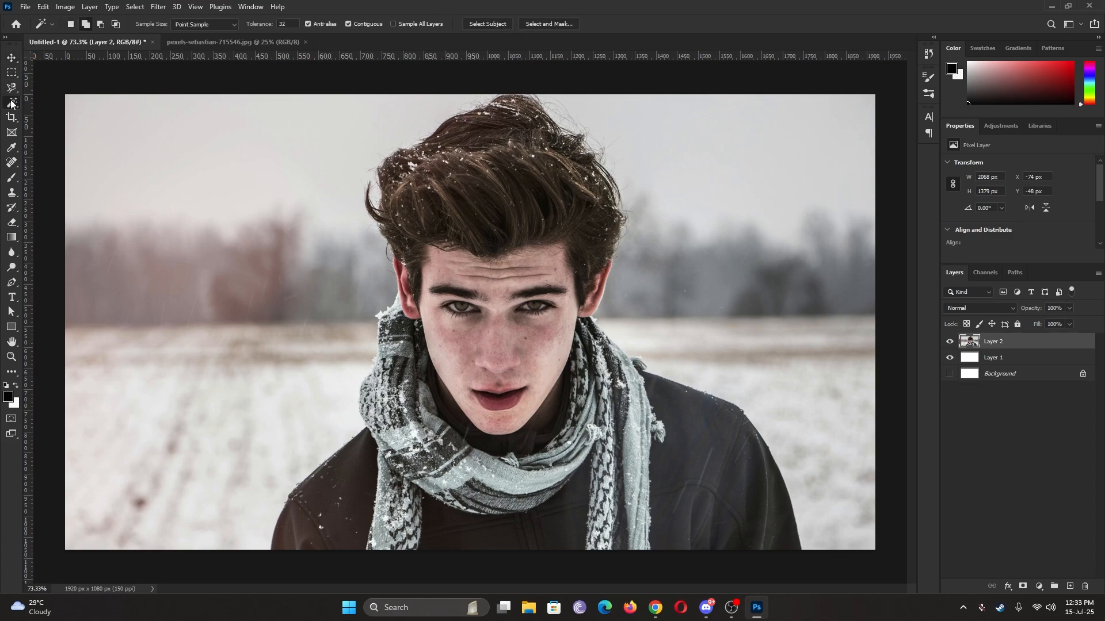
pyautogui.click(11, 57)
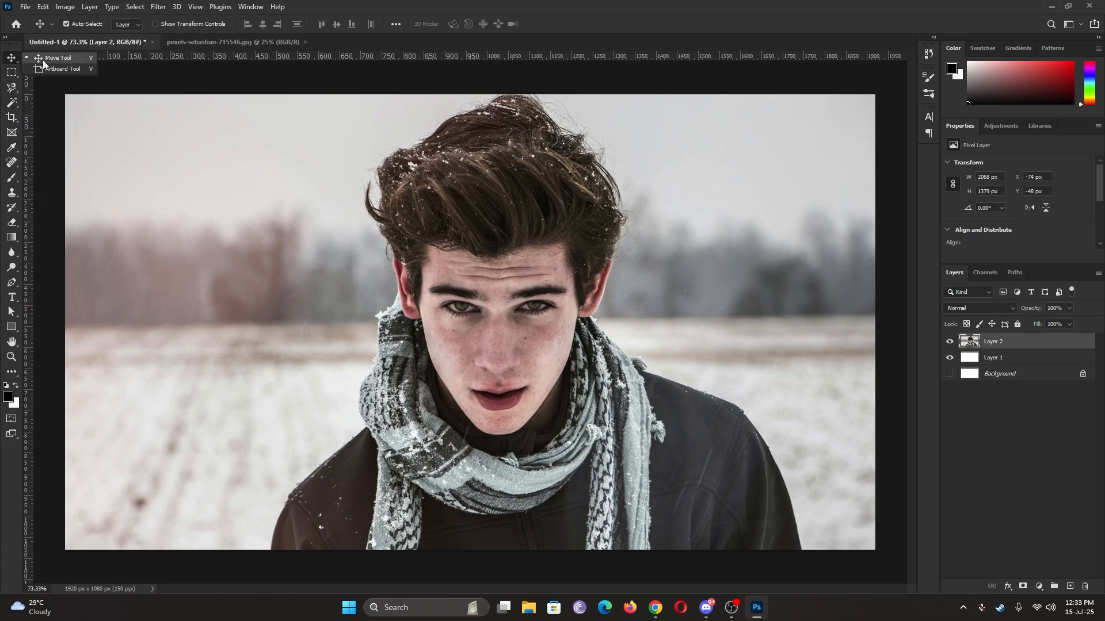
pyautogui.click(8, 75)
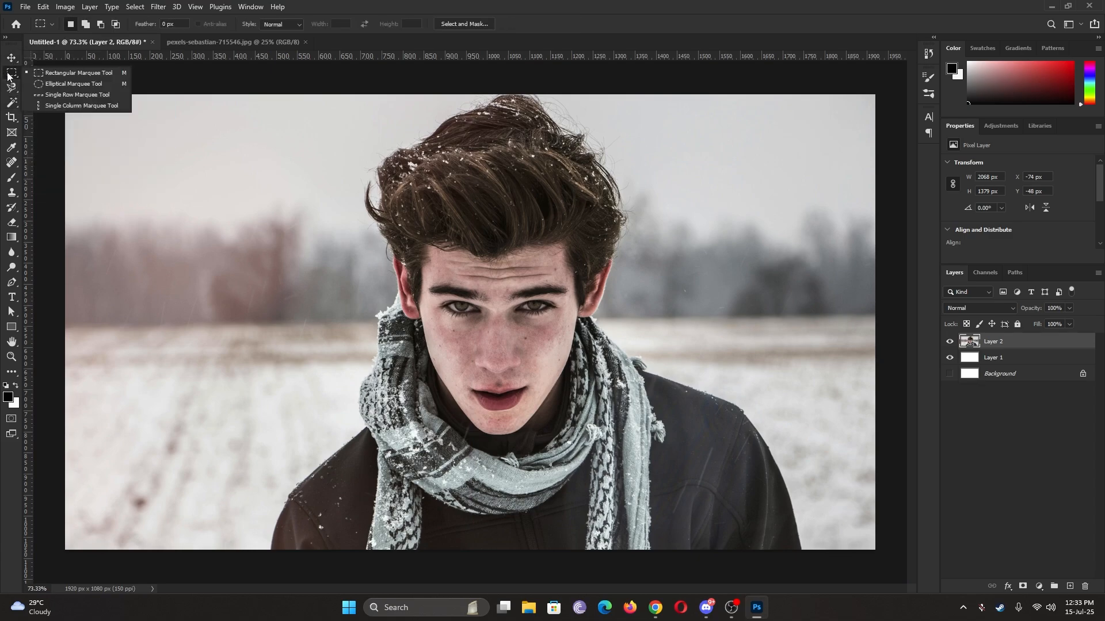
pyautogui.click(11, 87)
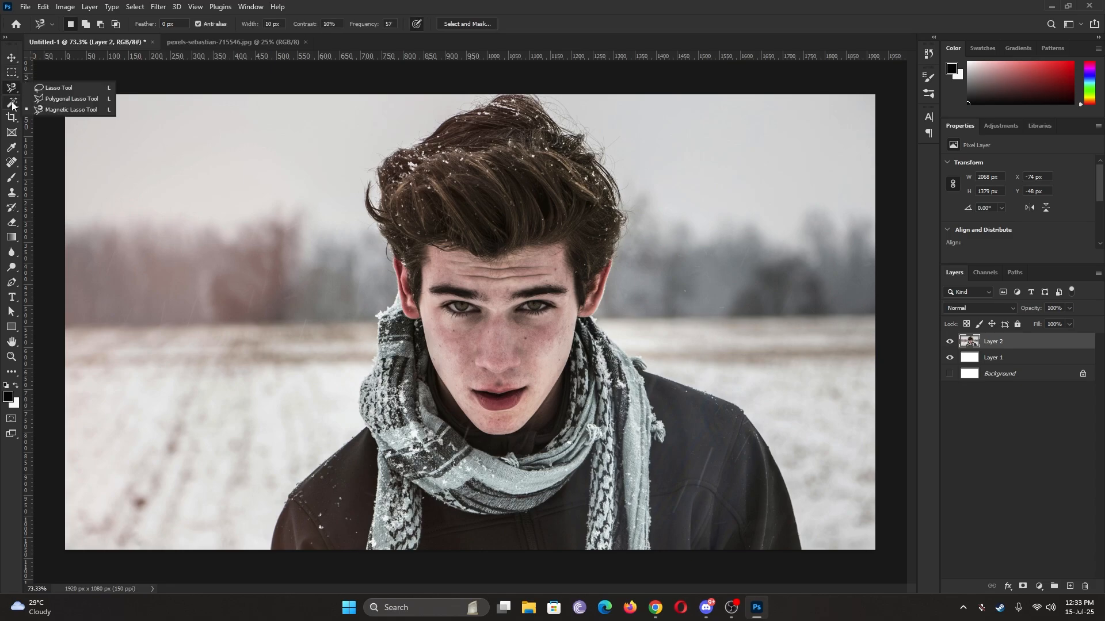
pyautogui.click(12, 104)
# Step: Try to crop the canvas to a width of about 1596 px by trimming its left and right sides
pyautogui.click(12, 117)
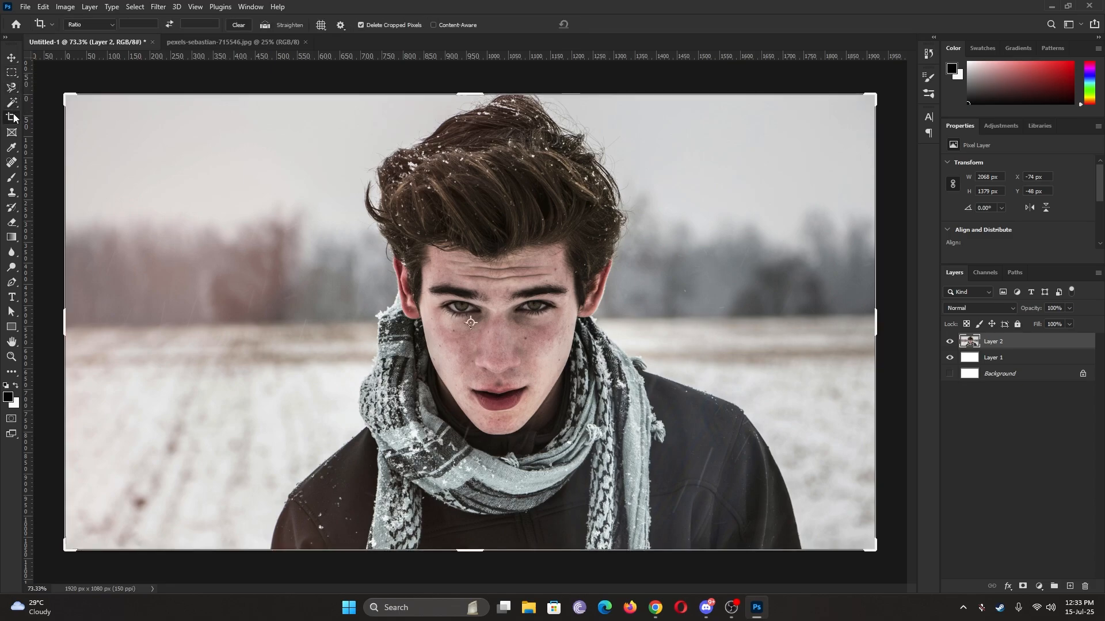
pyautogui.moveTo(65, 319); pyautogui.dragTo(133, 328)
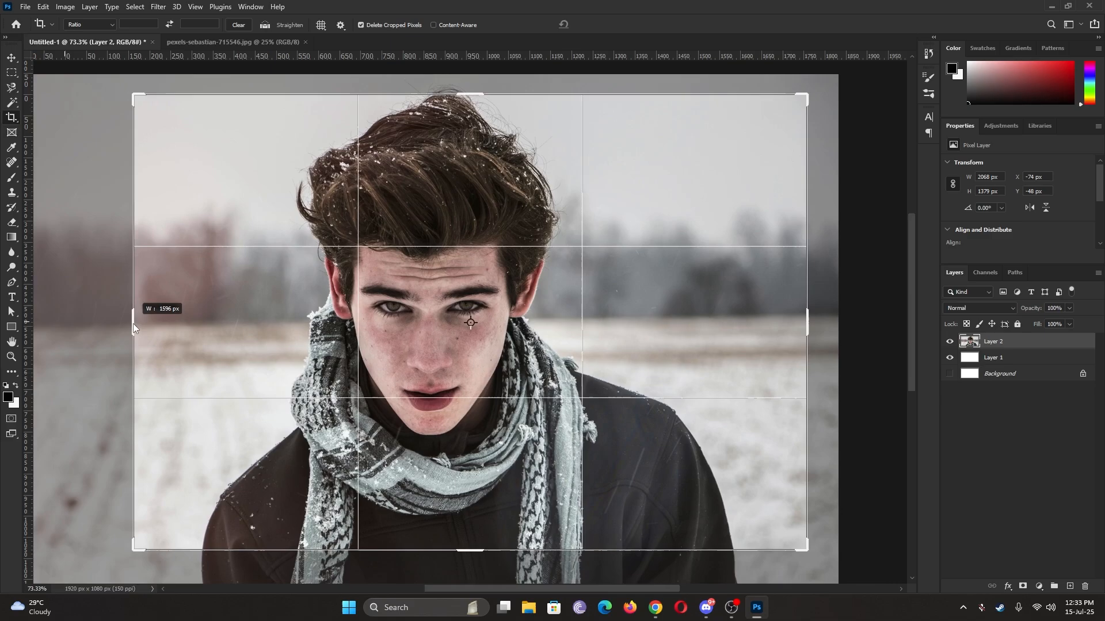
pyautogui.click(584, 24)
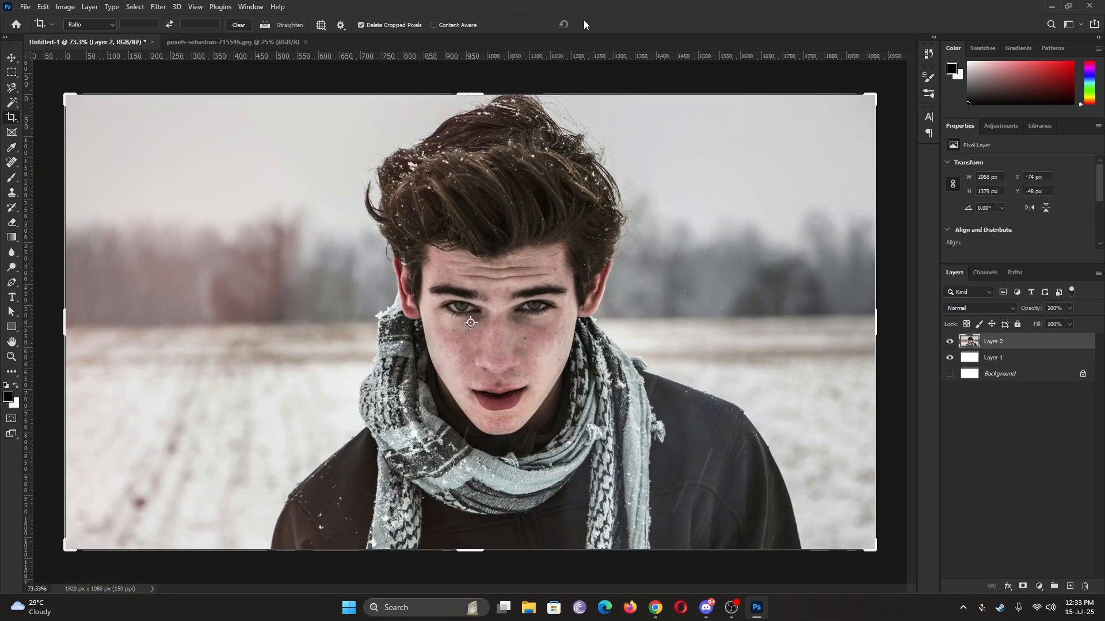
# Step: Move the photo layer up to about Y -149 px and duplicate it, leaving the original Layer 2 selected
pyautogui.click(14, 57)
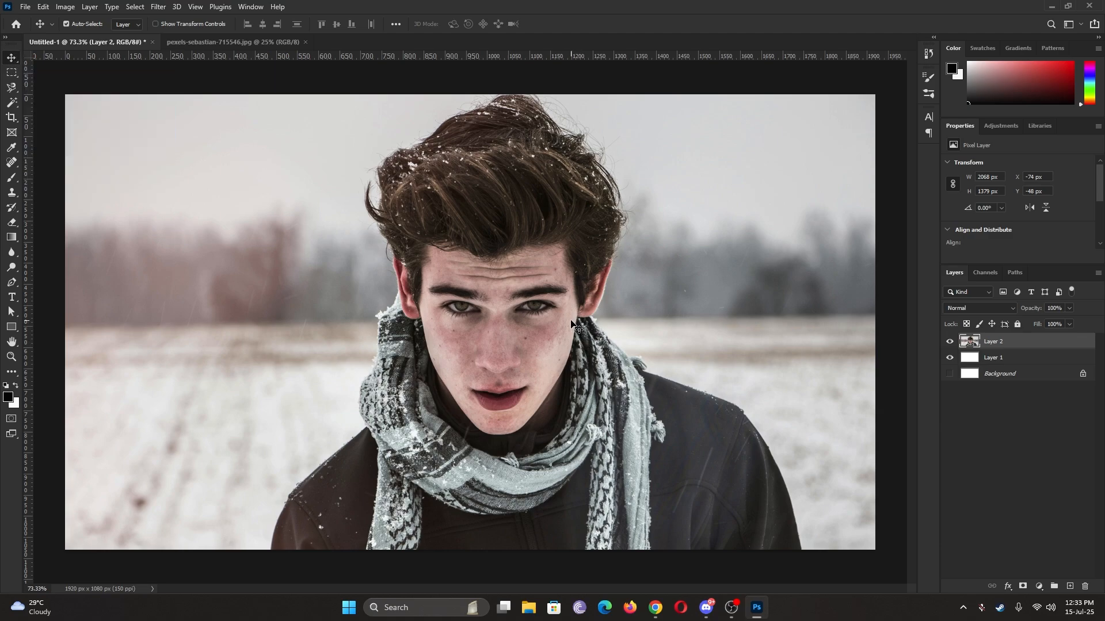
pyautogui.moveTo(600, 297); pyautogui.dragTo(596, 248)
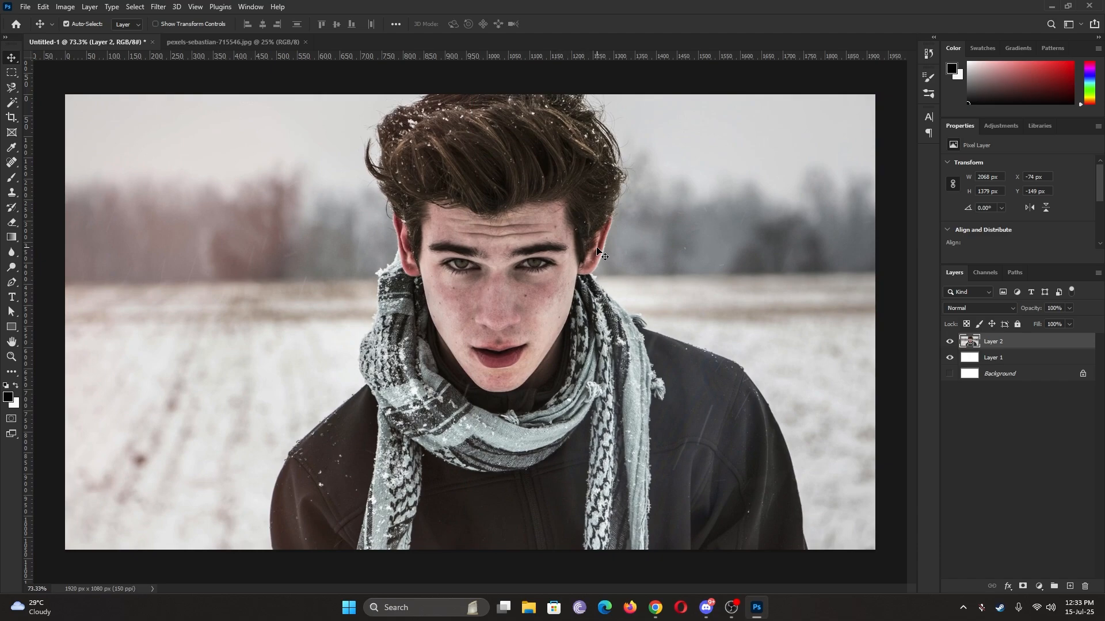
pyautogui.hotkey('ctrl', 'j')
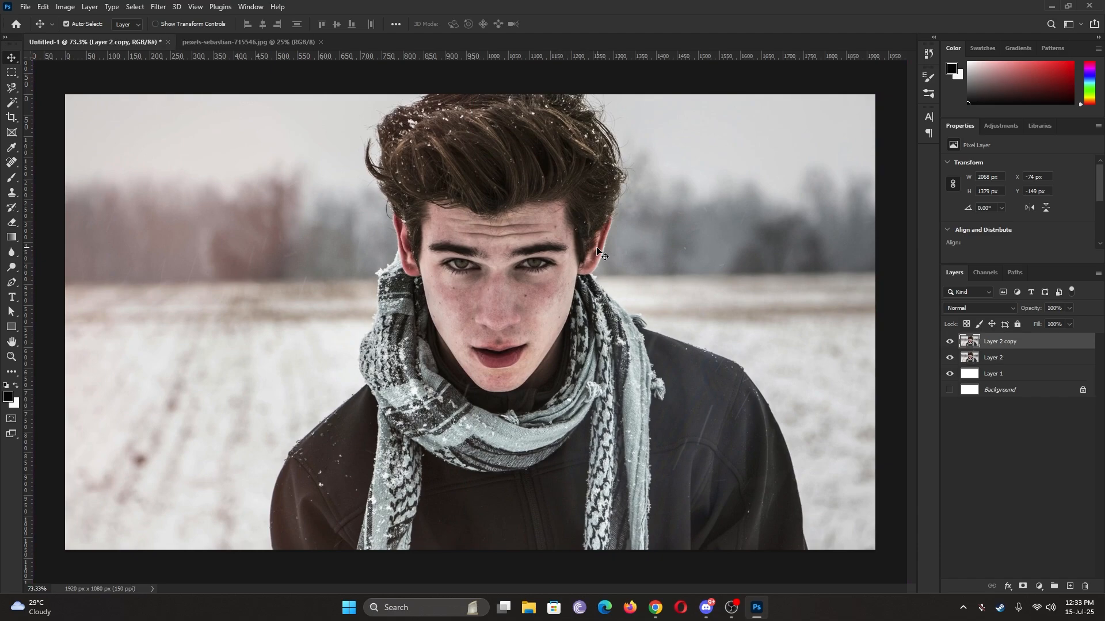
pyautogui.click(996, 361)
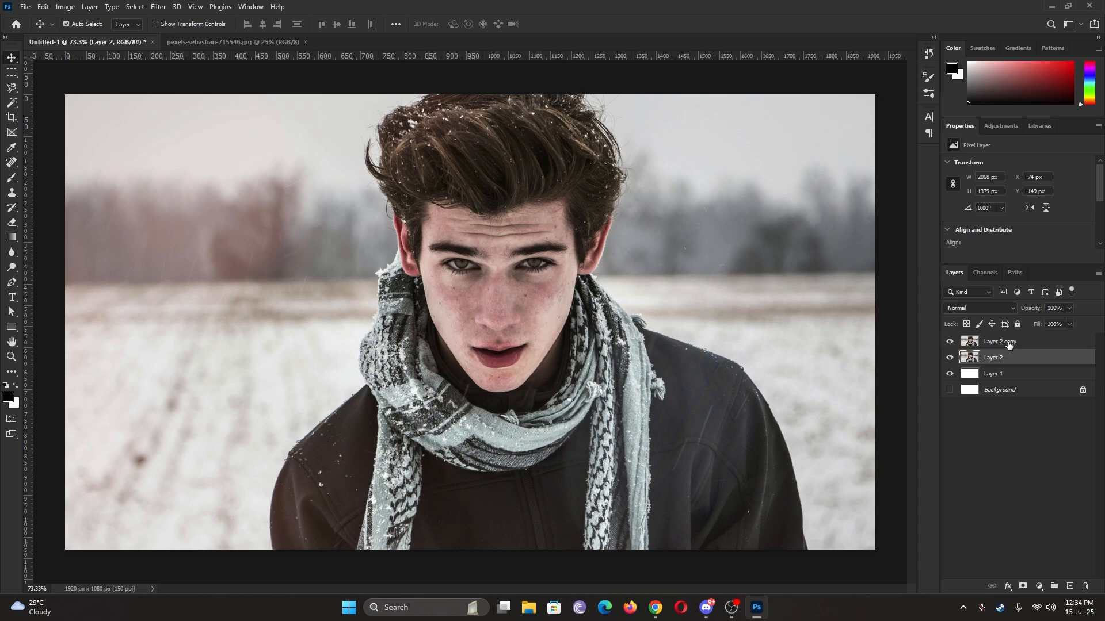
# Step: Undo the duplication of the portrait layer and duplicate Layer 2 again as Layer 2 copy
pyautogui.click(1008, 344)
pyautogui.click(1007, 359)
pyautogui.hotkey('ctrl', 'z')
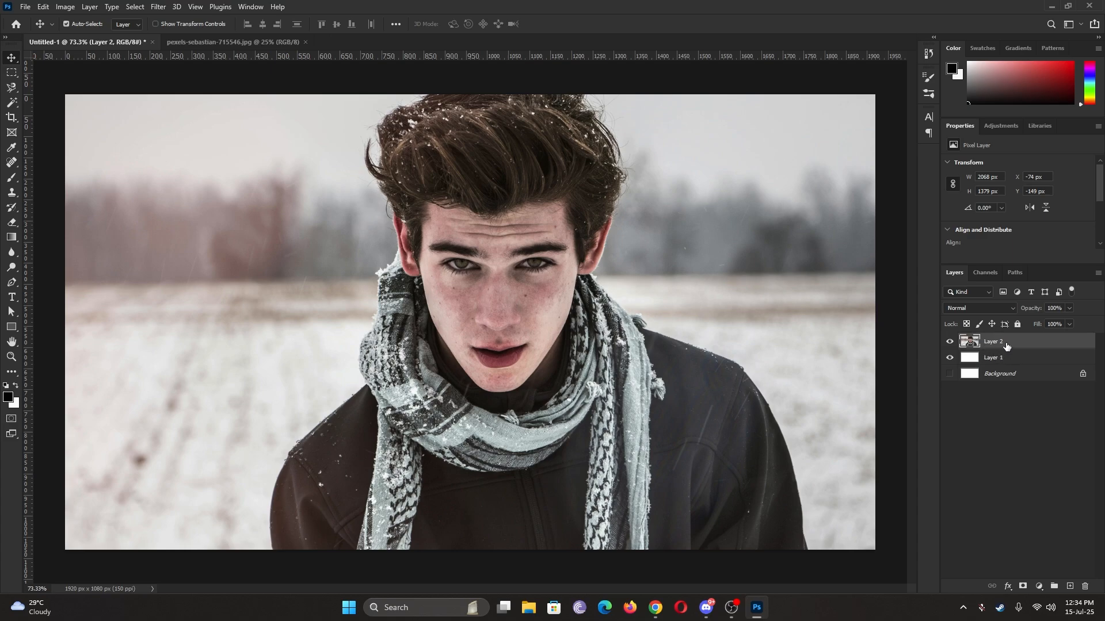
pyautogui.press('ctrl')
pyautogui.hotkey('ctrl', 'j')
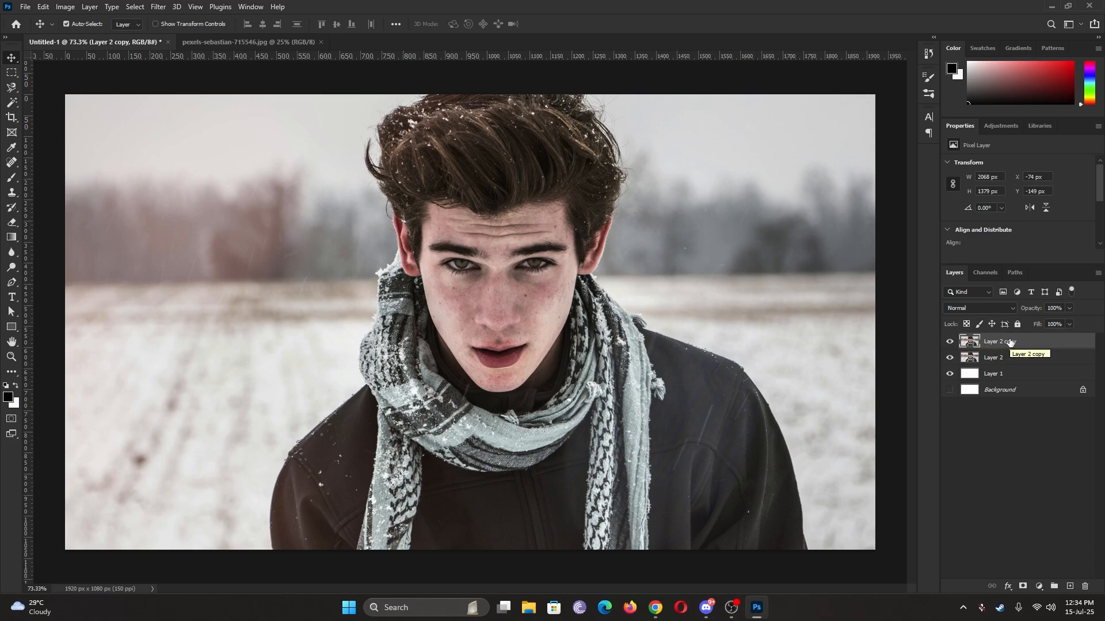
# Step: Separate the two portraits by moving Layer 2 copy towards the canvas's right side and Layer 2 left to about X -533 px
pyautogui.scroll(-2, 386, 311)
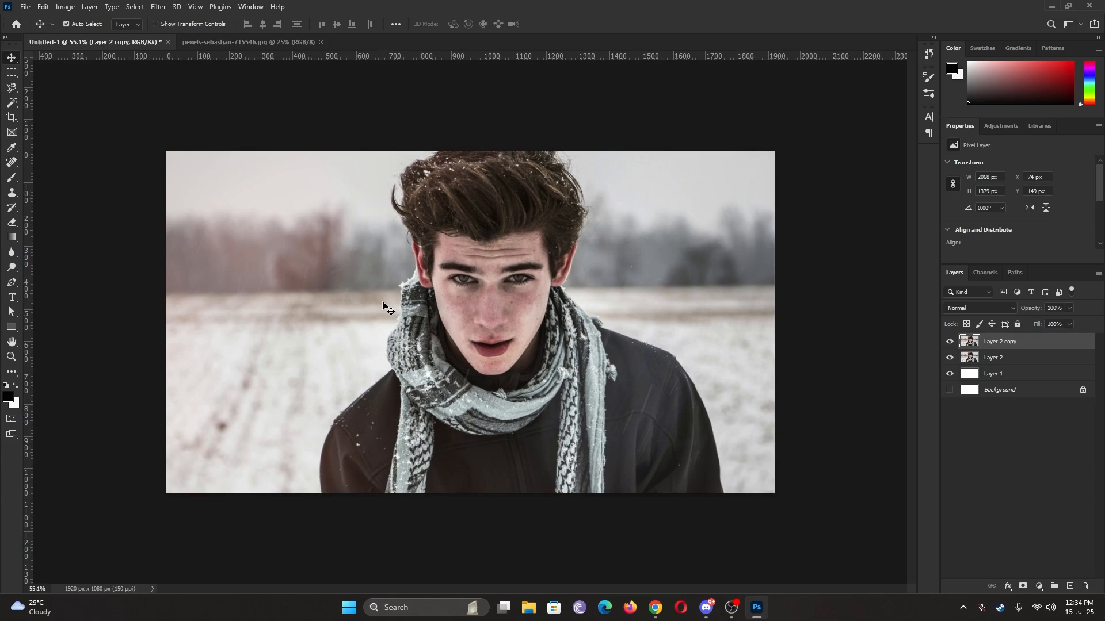
pyautogui.scroll(2, 384, 305)
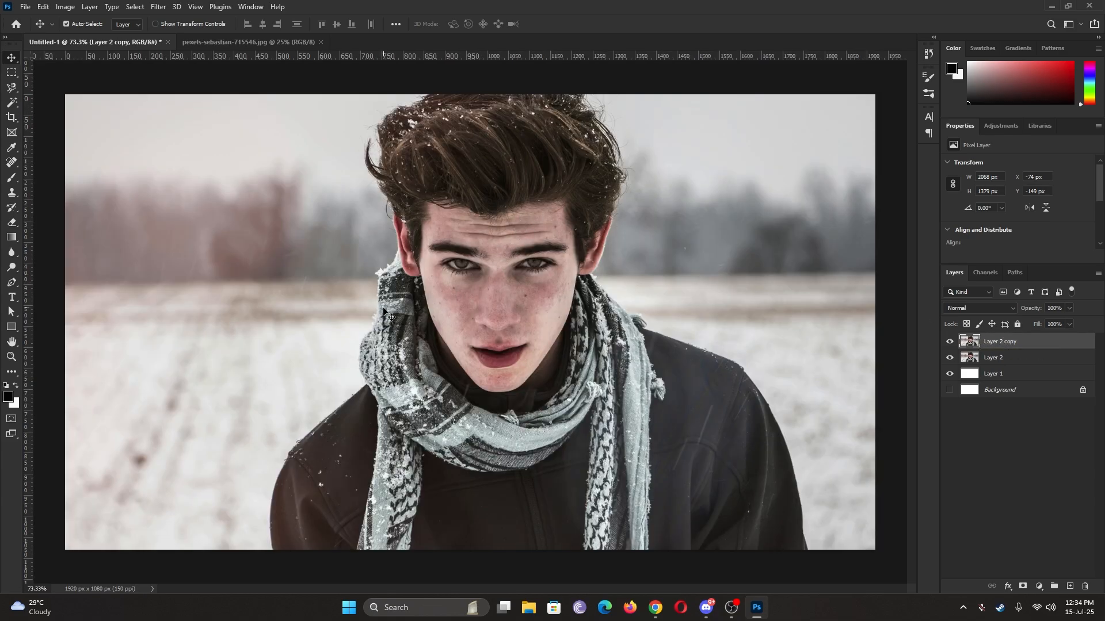
pyautogui.scroll(-2, 387, 311)
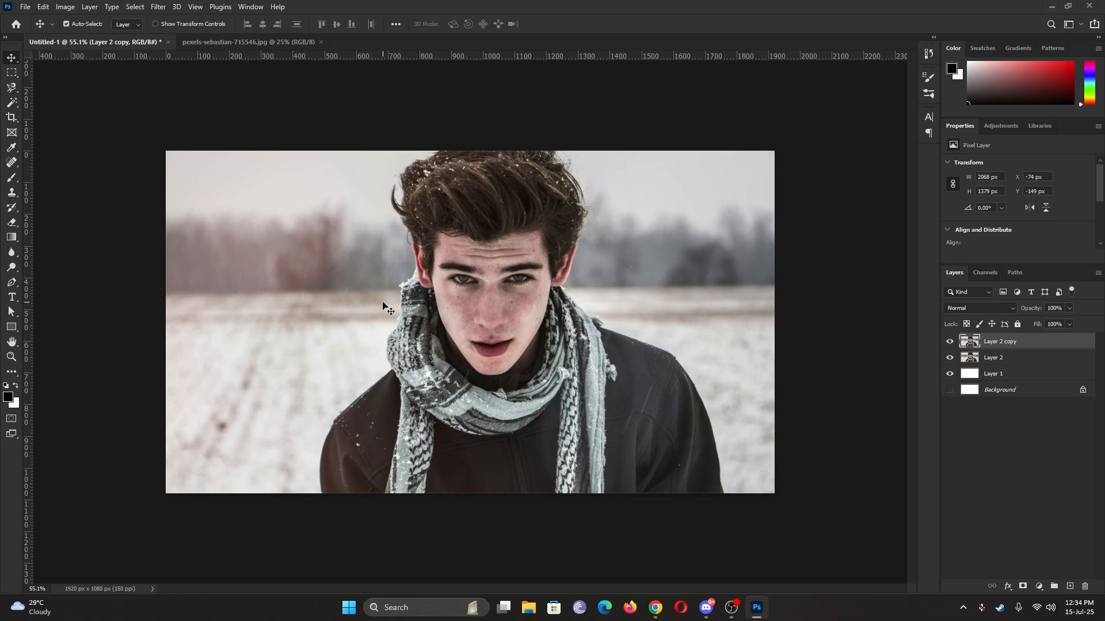
pyautogui.moveTo(385, 305); pyautogui.dragTo(804, 305)
pyautogui.moveTo(402, 276); pyautogui.dragTo(256, 275)
pyautogui.click(642, 295)
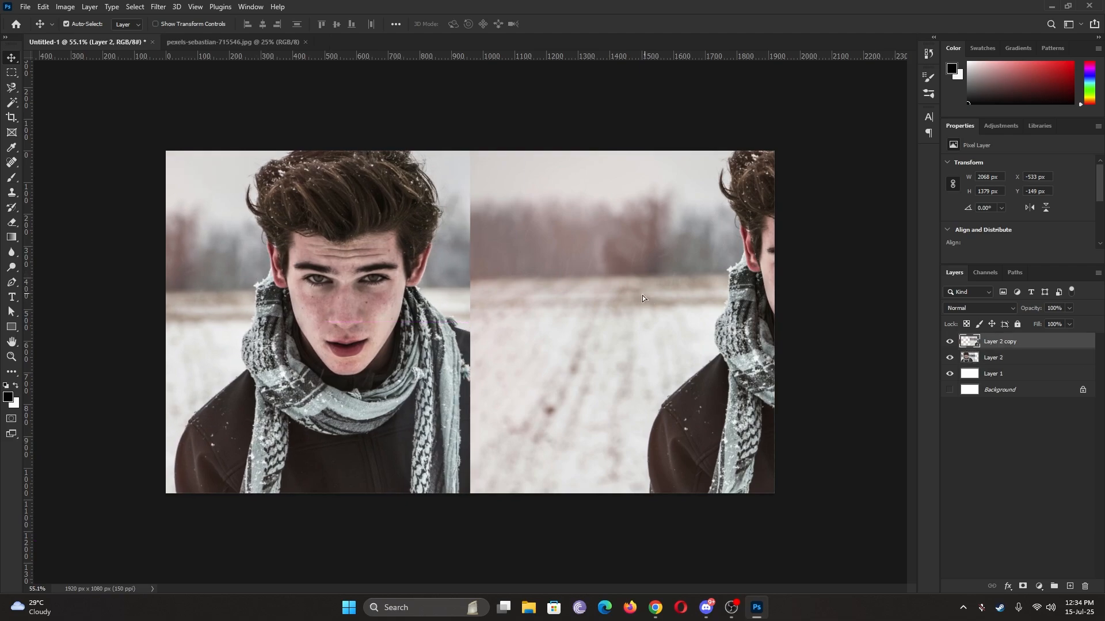
pyautogui.moveTo(642, 295); pyautogui.dragTo(608, 294)
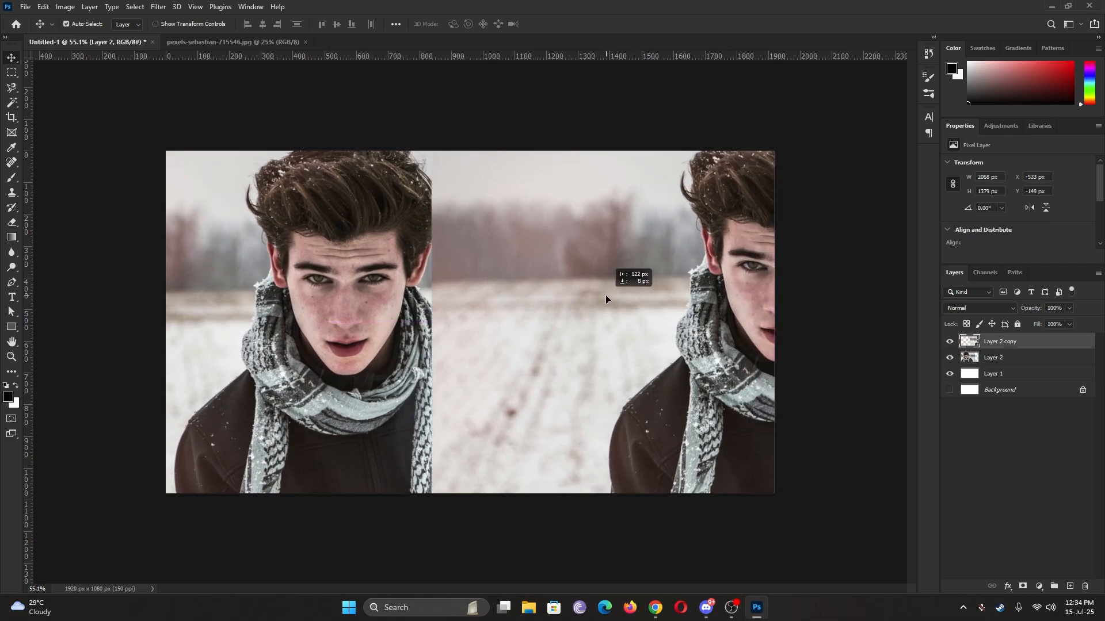
# Step: Shift Layer 2 further left to about X -651 px and reposition Layer 2 copy at about X 667 px, Y -186 px
pyautogui.click(256, 259)
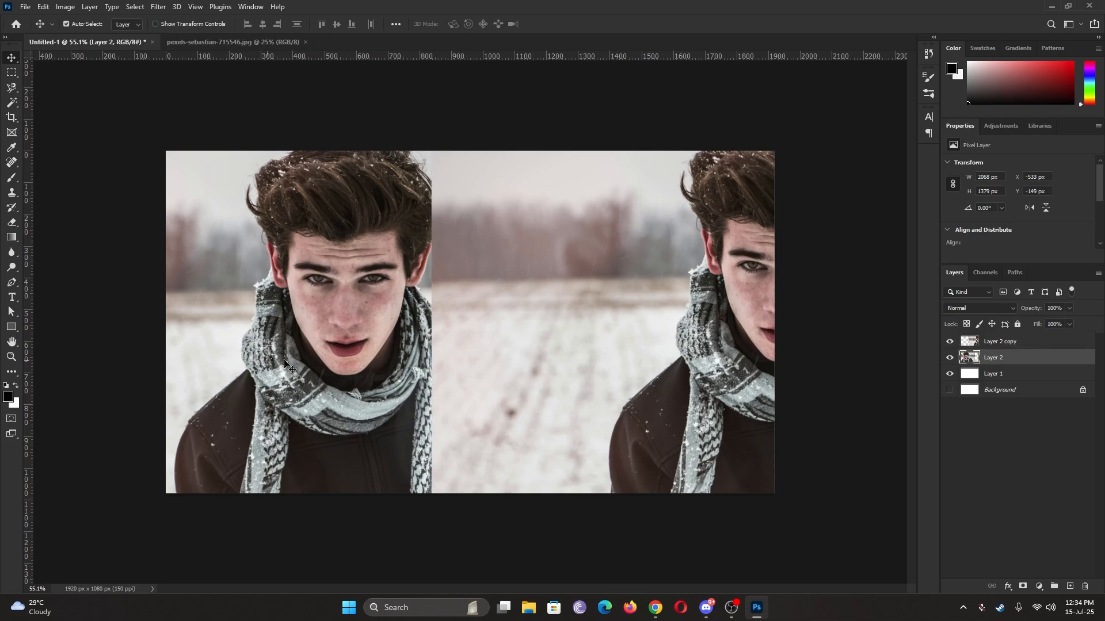
pyautogui.moveTo(342, 354); pyautogui.dragTo(303, 350)
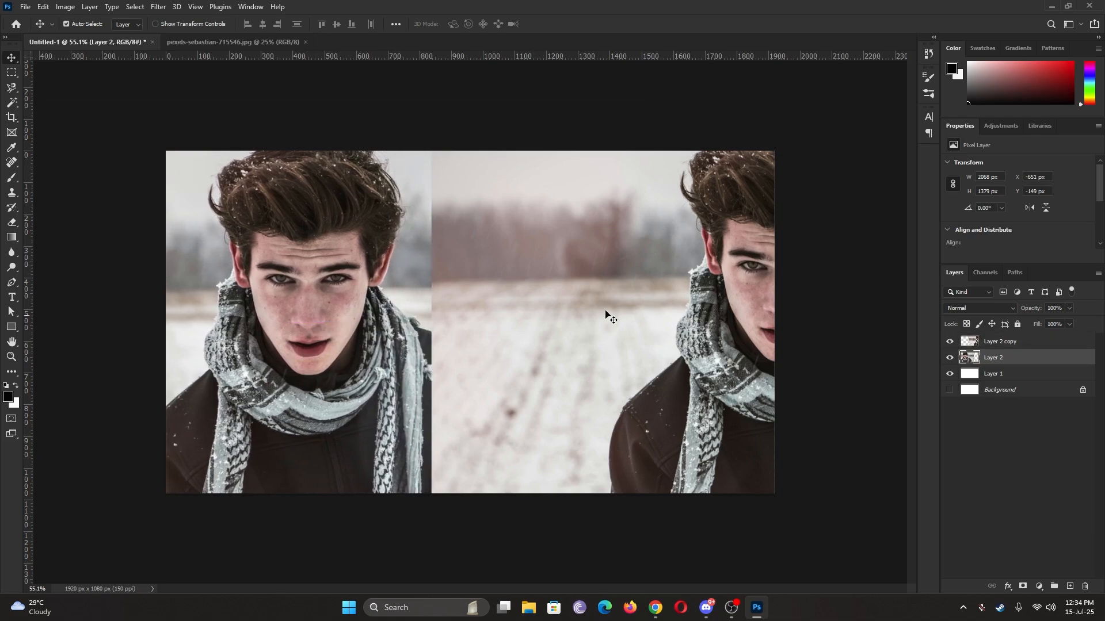
pyautogui.click(669, 296)
pyautogui.moveTo(665, 292); pyautogui.dragTo(572, 300)
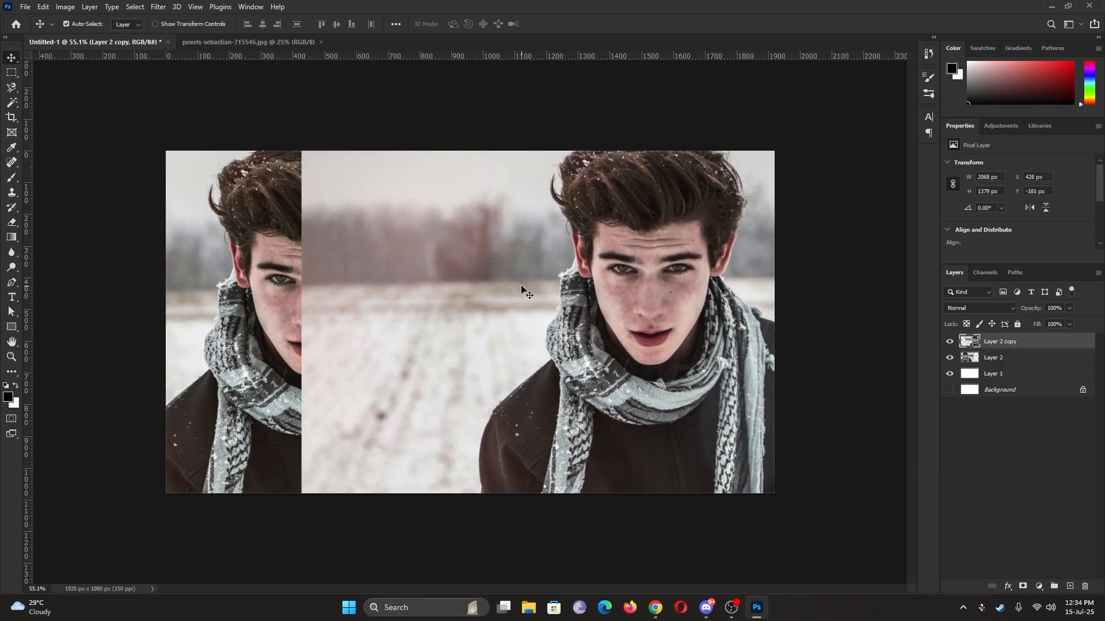
pyautogui.moveTo(512, 285); pyautogui.dragTo(722, 280)
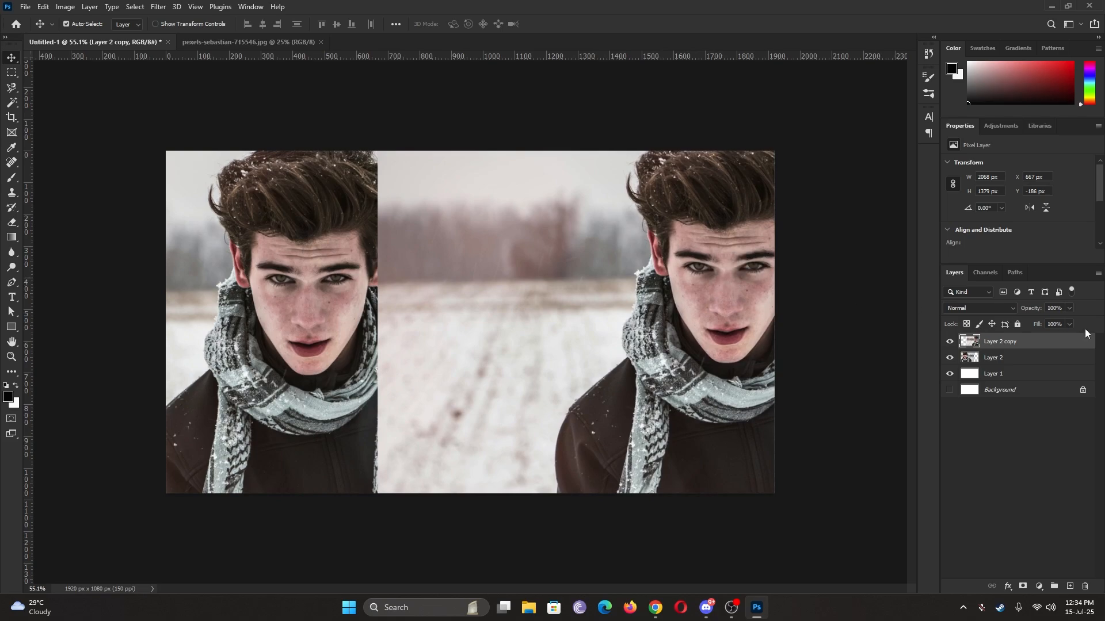
# Step: Rename Layer 2 copy to Layer 3 and shift it to about X 742 px, Y -170 px
pyautogui.click(1014, 362)
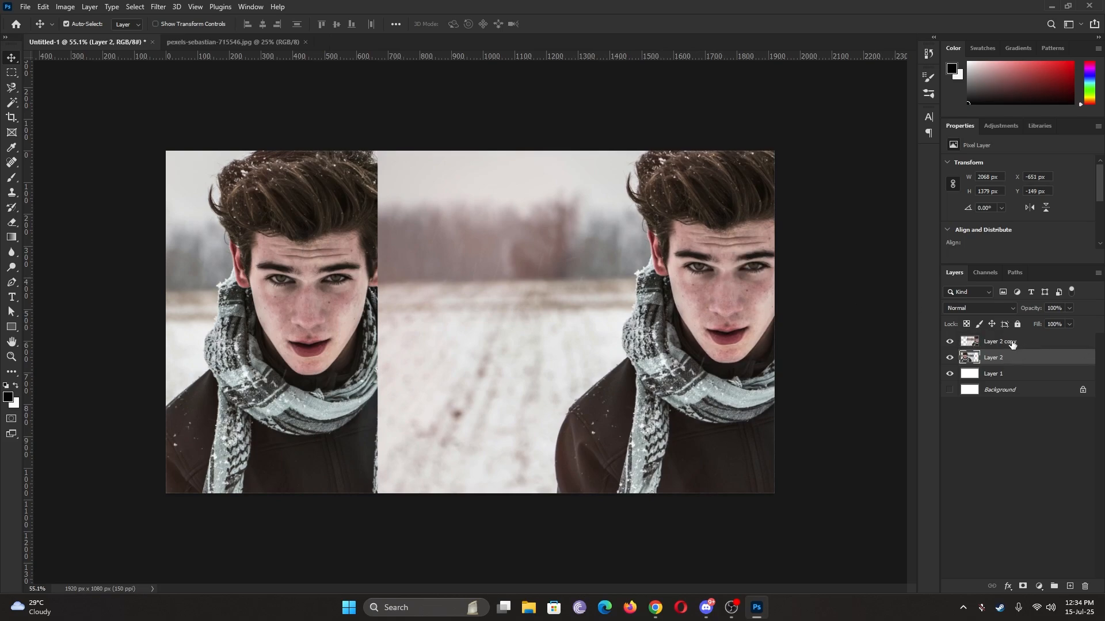
pyautogui.click(1008, 343)
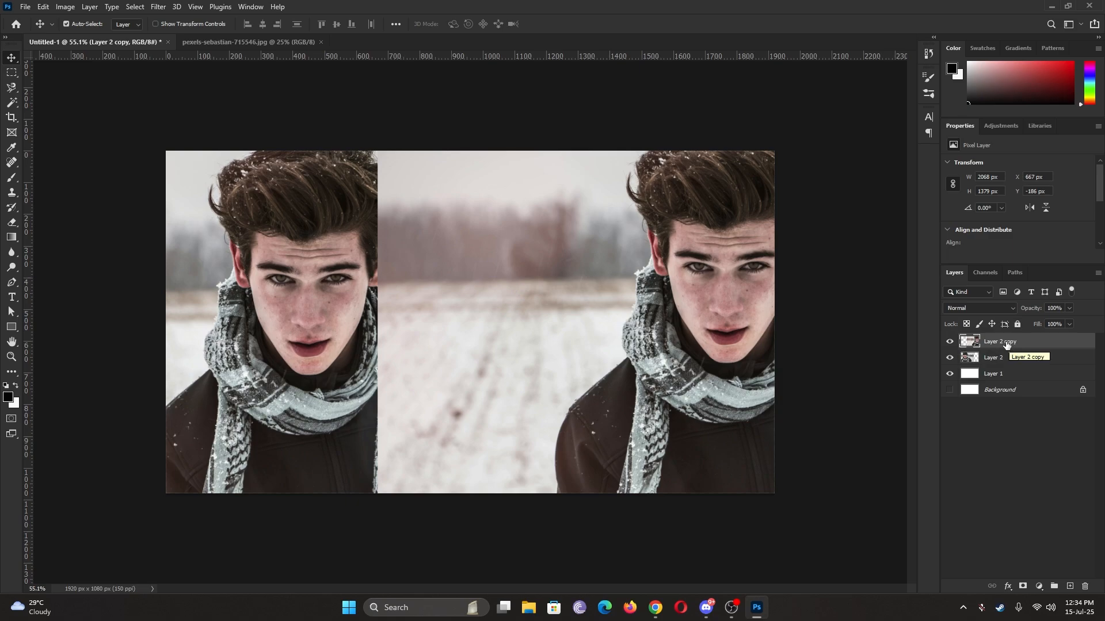
pyautogui.doubleClick(1006, 343)
pyautogui.write('La')
pyautogui.press('Return')
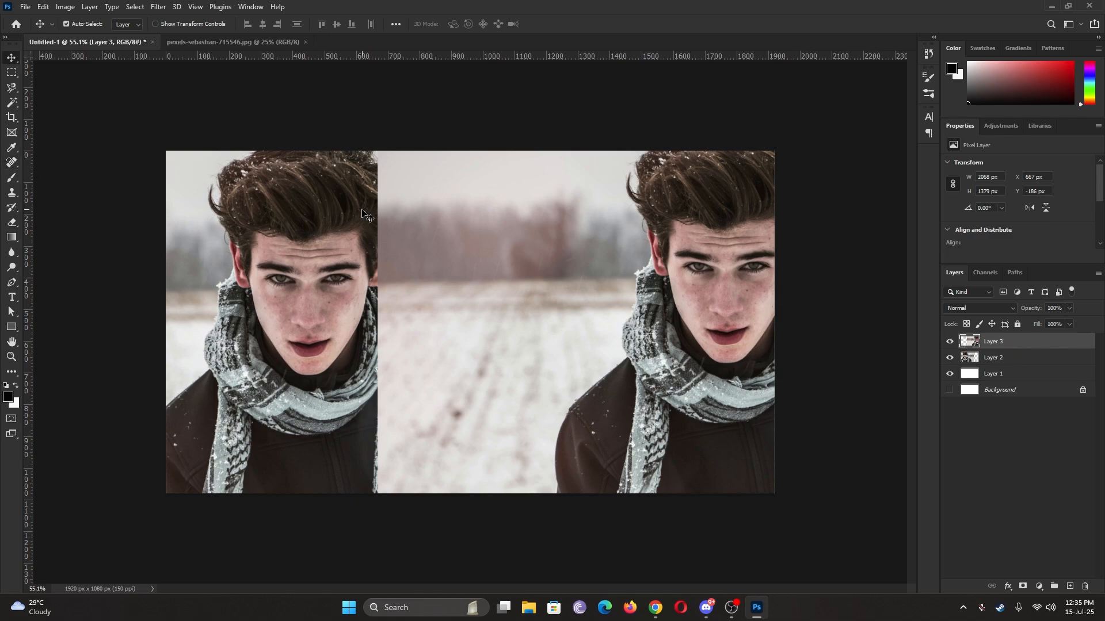
pyautogui.moveTo(562, 309); pyautogui.dragTo(584, 313)
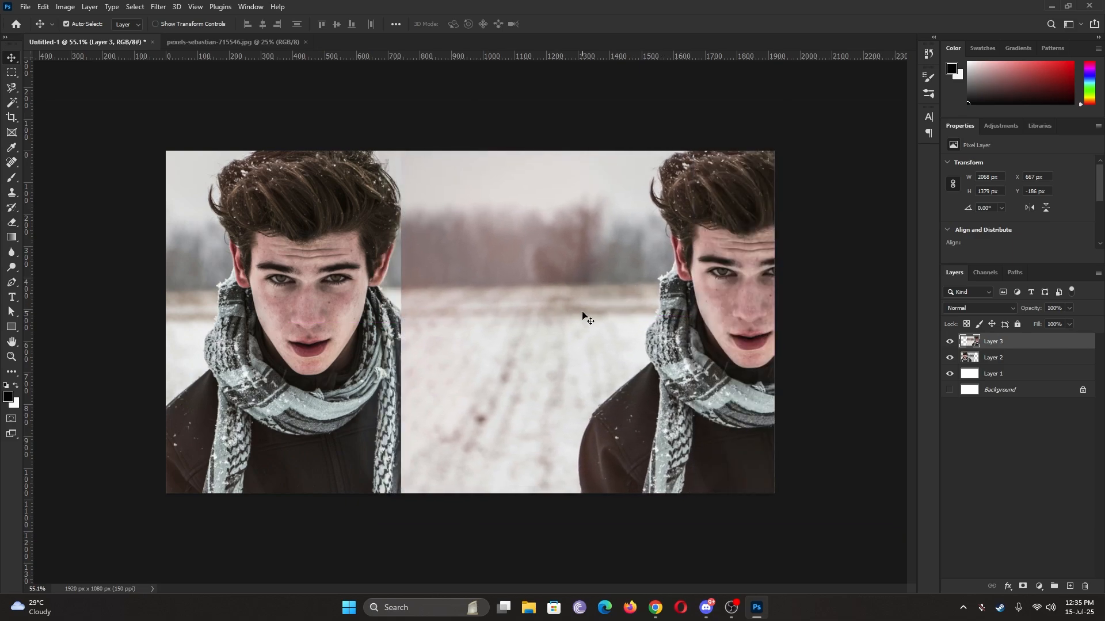
# Step: Delete a full-height rectangular area about 515 px wide from Layer 3, deselect, and move the layer to about X 478 px, Y -164 px
pyautogui.hotkey('ctrl', '+')
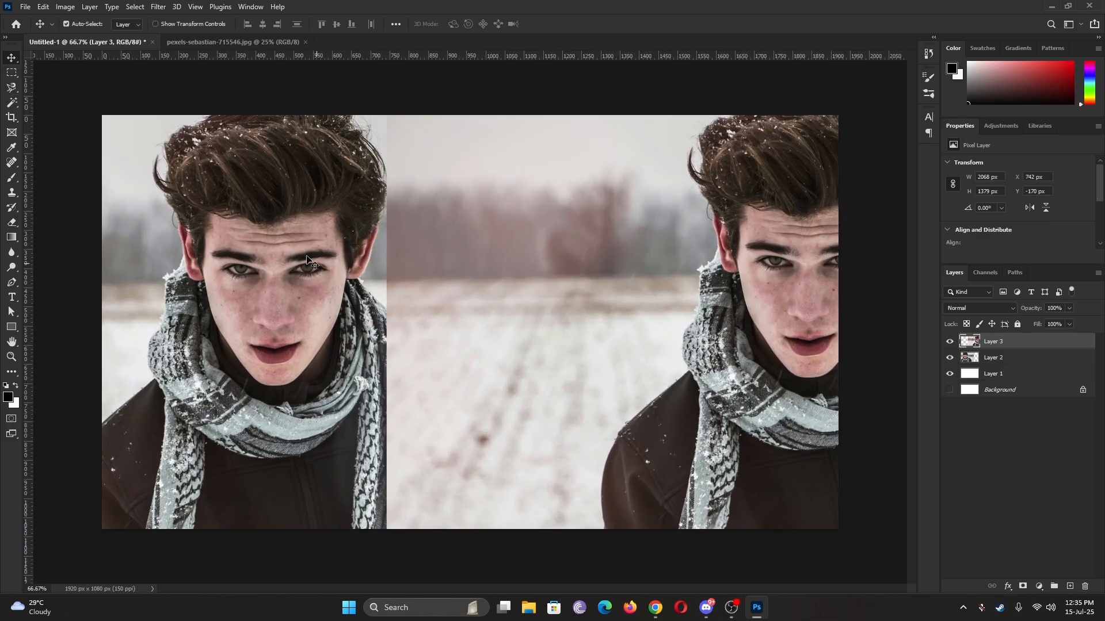
pyautogui.click(12, 73)
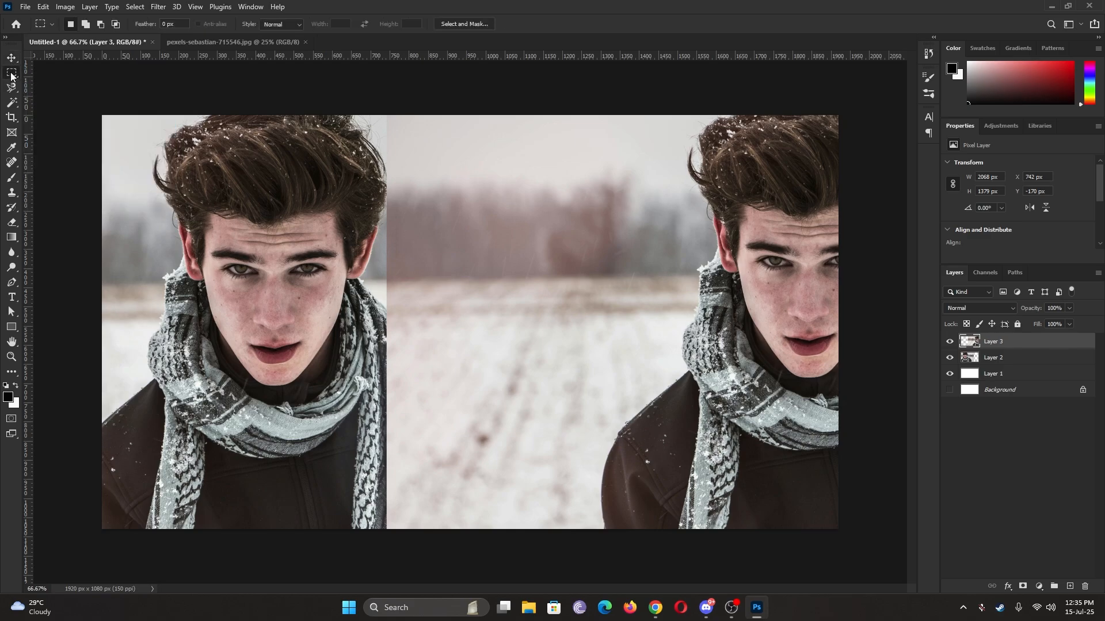
pyautogui.click(95, 72)
pyautogui.moveTo(378, 97); pyautogui.dragTo(574, 559)
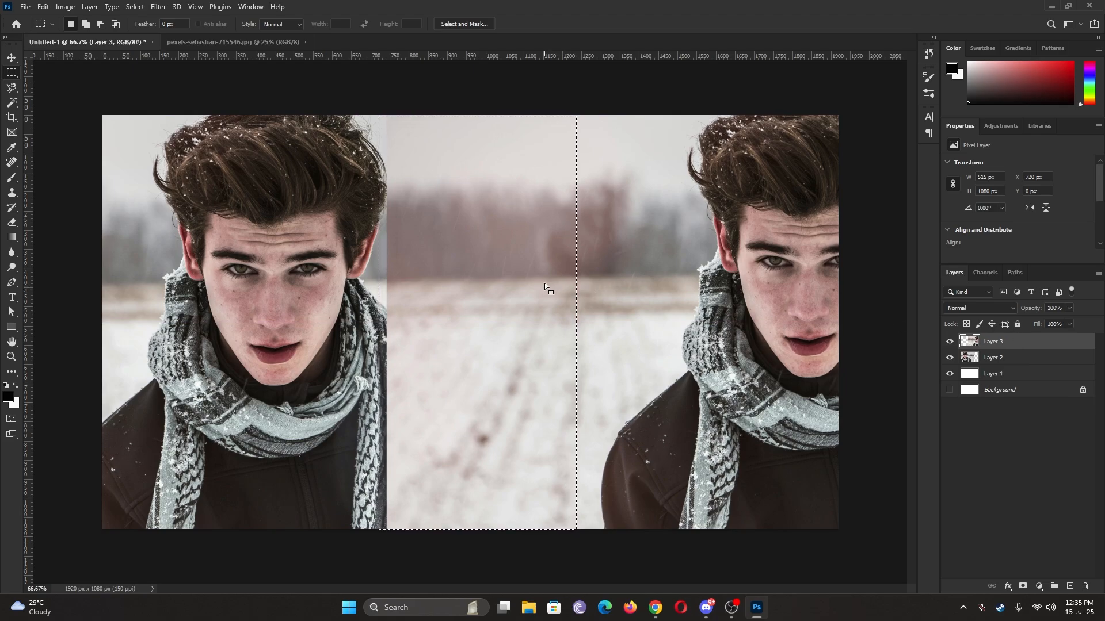
pyautogui.press('Delete')
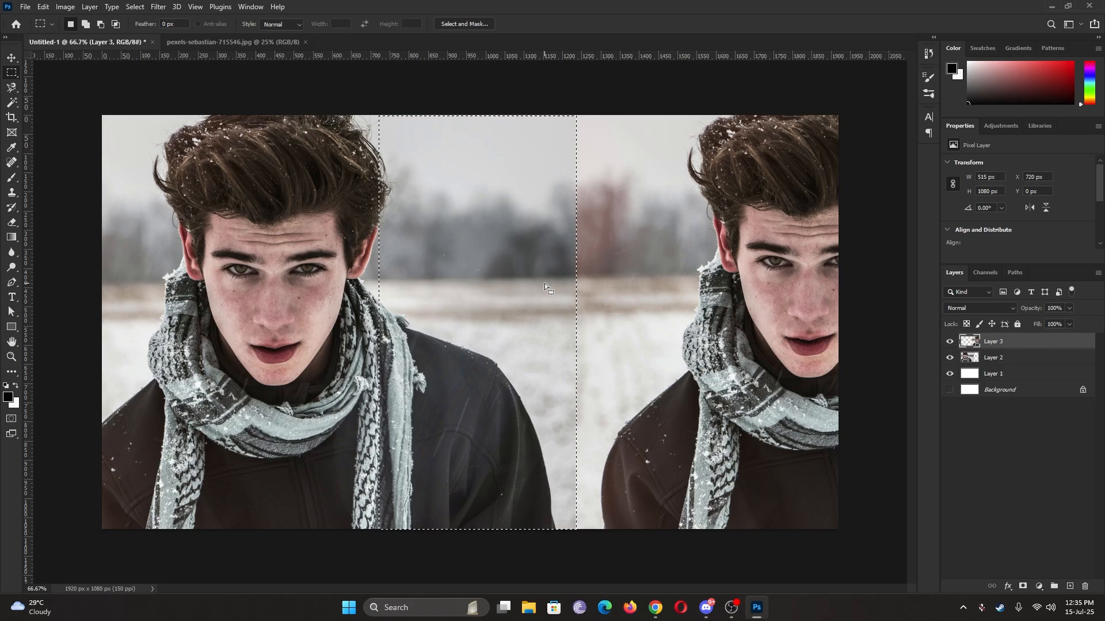
pyautogui.hotkey('ctrl', 'd')
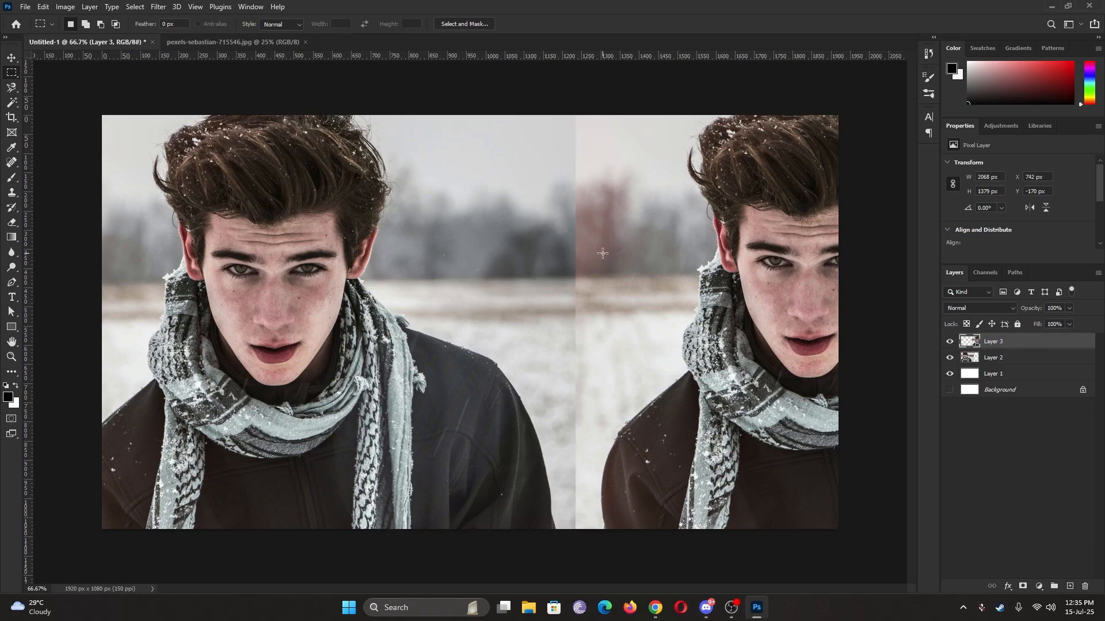
pyautogui.press('v')
pyautogui.moveTo(673, 213); pyautogui.dragTo(569, 206)
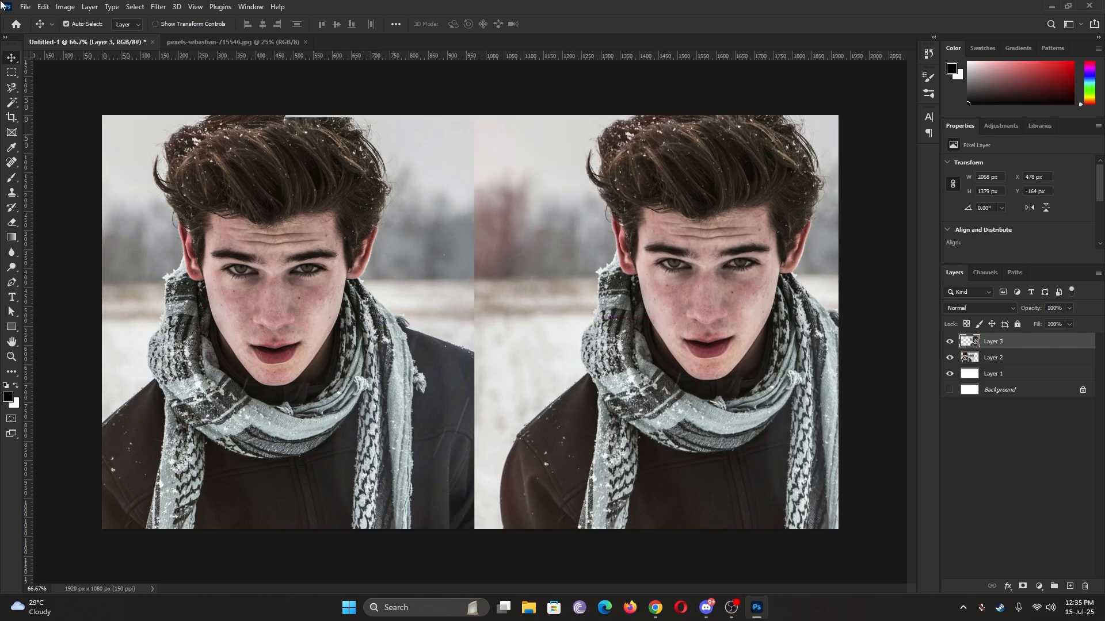
# Step: Delete an elliptical area about 278 × 269 px from Layer 3 beside the second portrait's head and clear the selection
pyautogui.click(11, 72)
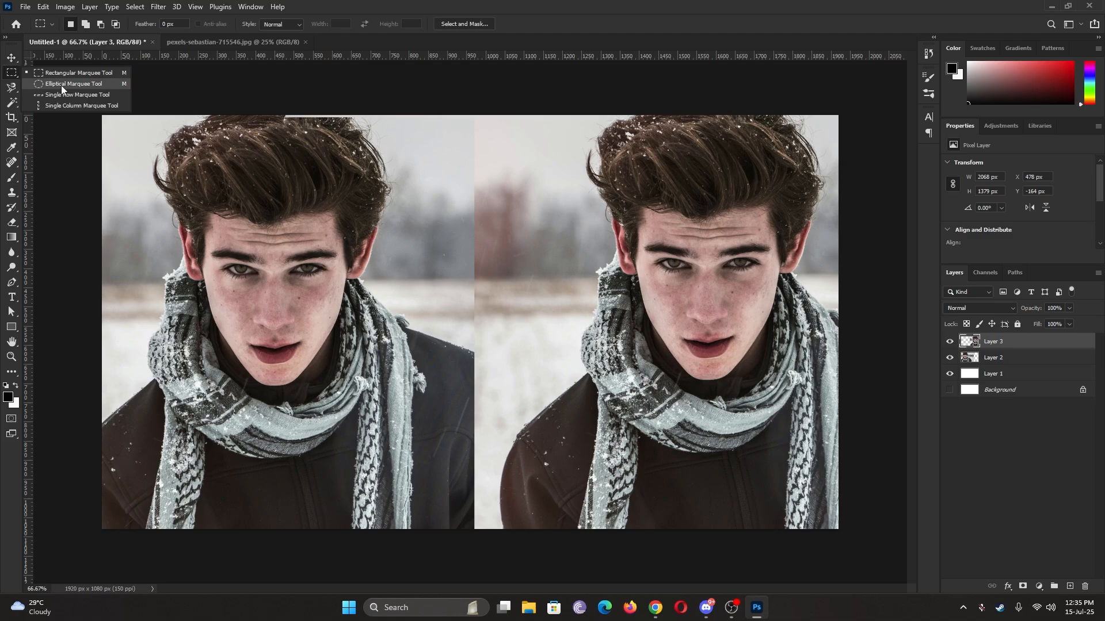
pyautogui.click(68, 84)
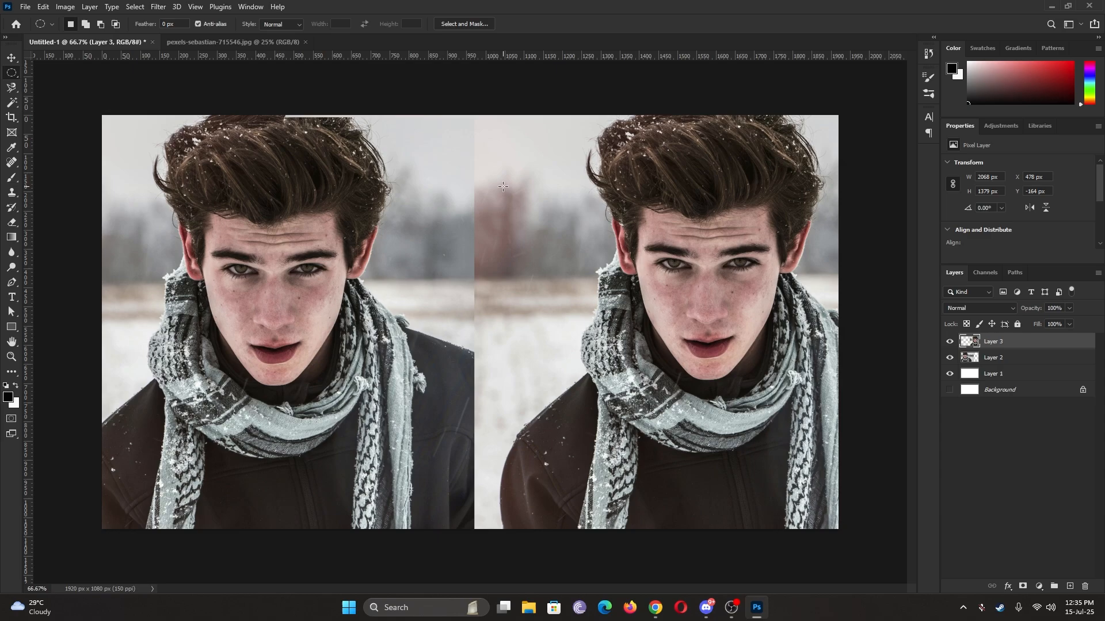
pyautogui.moveTo(502, 186); pyautogui.dragTo(610, 288)
pyautogui.press('v')
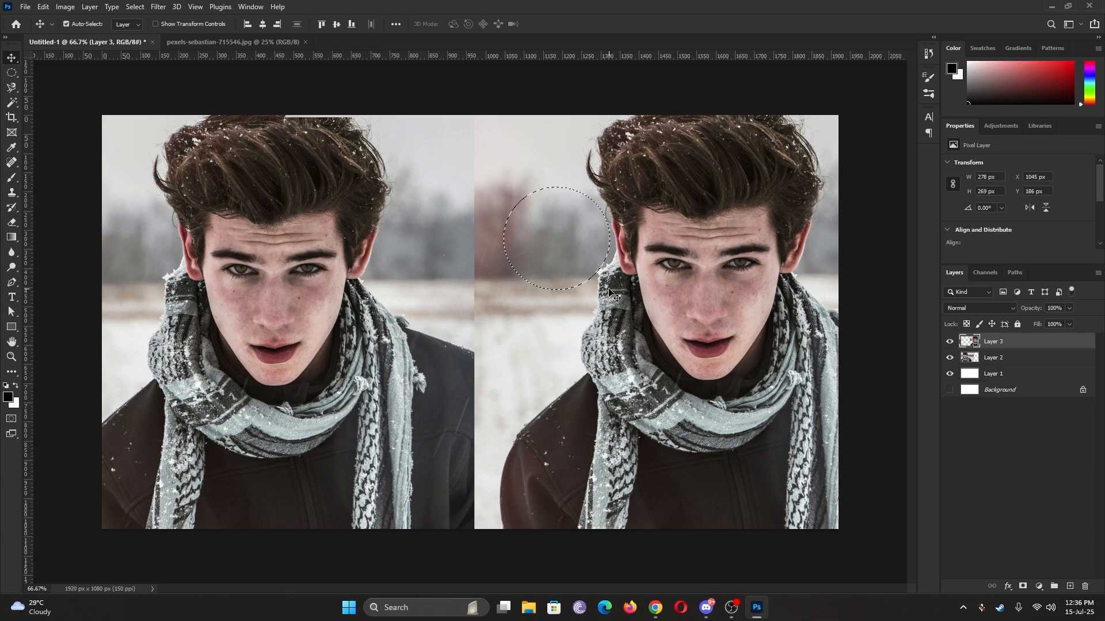
pyautogui.press('Delete')
pyautogui.hotkey('ctrl', 'd')
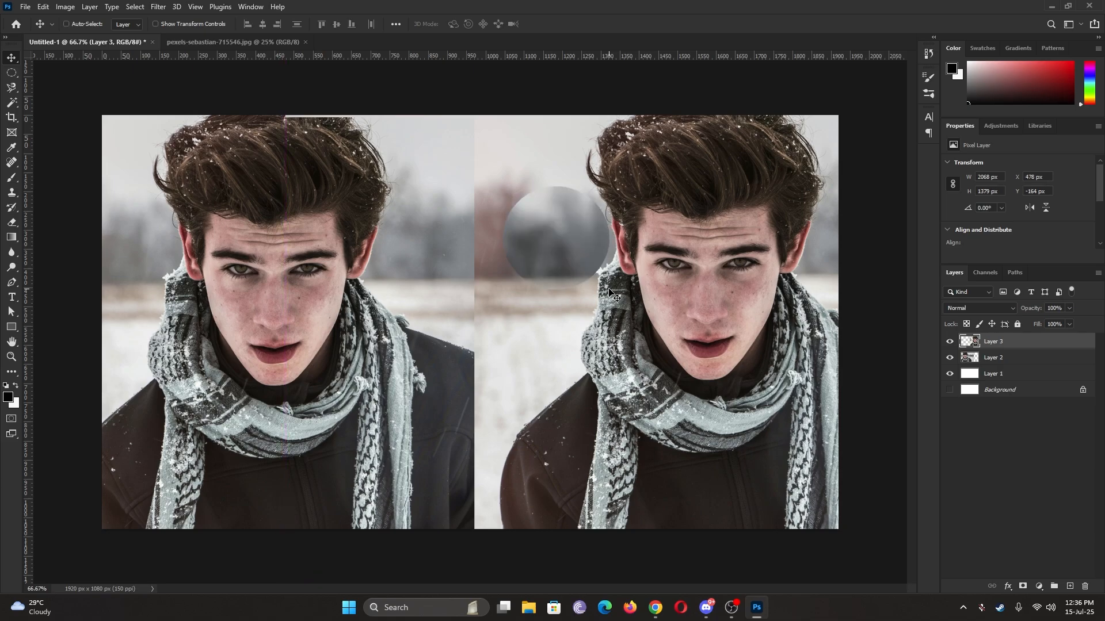
pyautogui.press('ctrl')
# Step: Delete a perfect circle about 317 px across from Layer 3 below the first elliptical cutout and clear the selection
pyautogui.press('m')
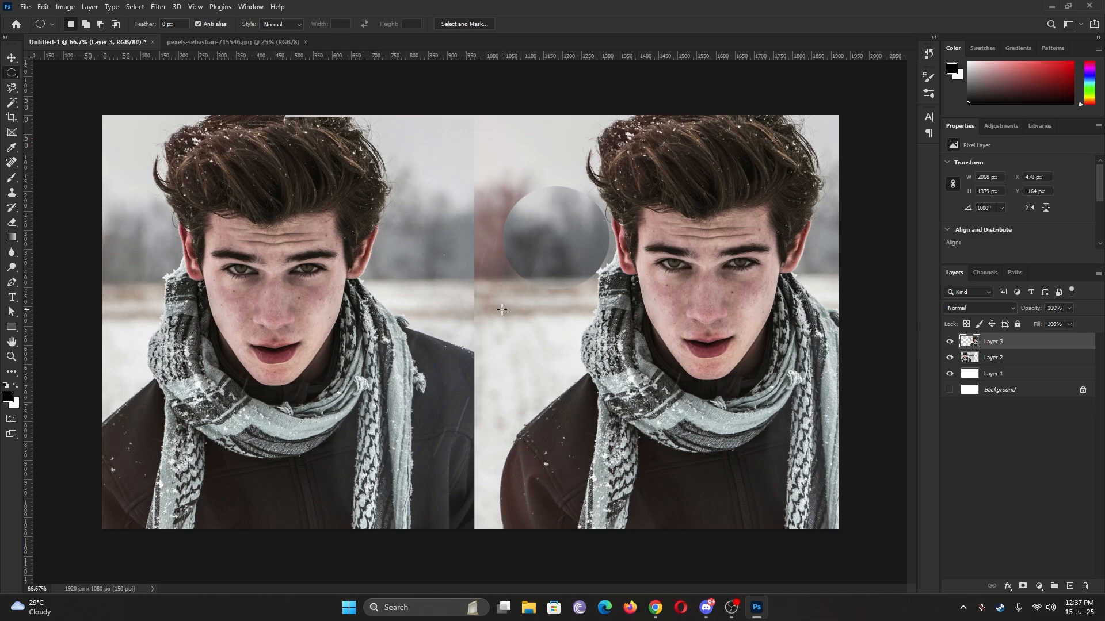
pyautogui.moveTo(502, 309); pyautogui.dragTo(540, 364)
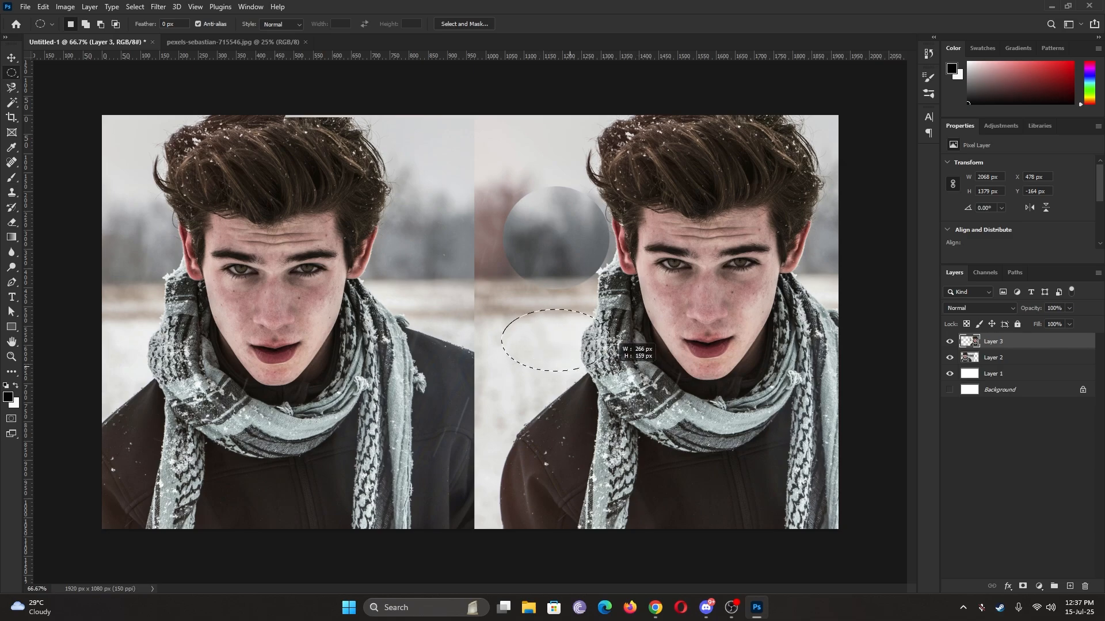
pyautogui.moveTo(618, 371); pyautogui.dragTo(648, 438)
pyautogui.hotkey('ctrl', 'd')
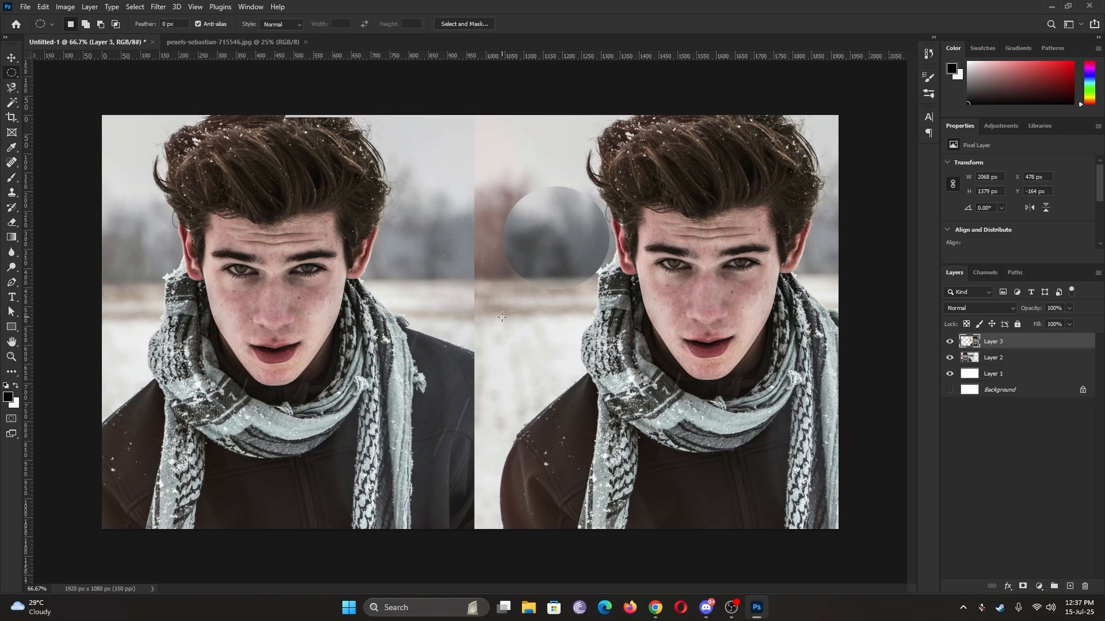
pyautogui.moveTo(501, 316); pyautogui.dragTo(656, 439)
pyautogui.press('Delete')
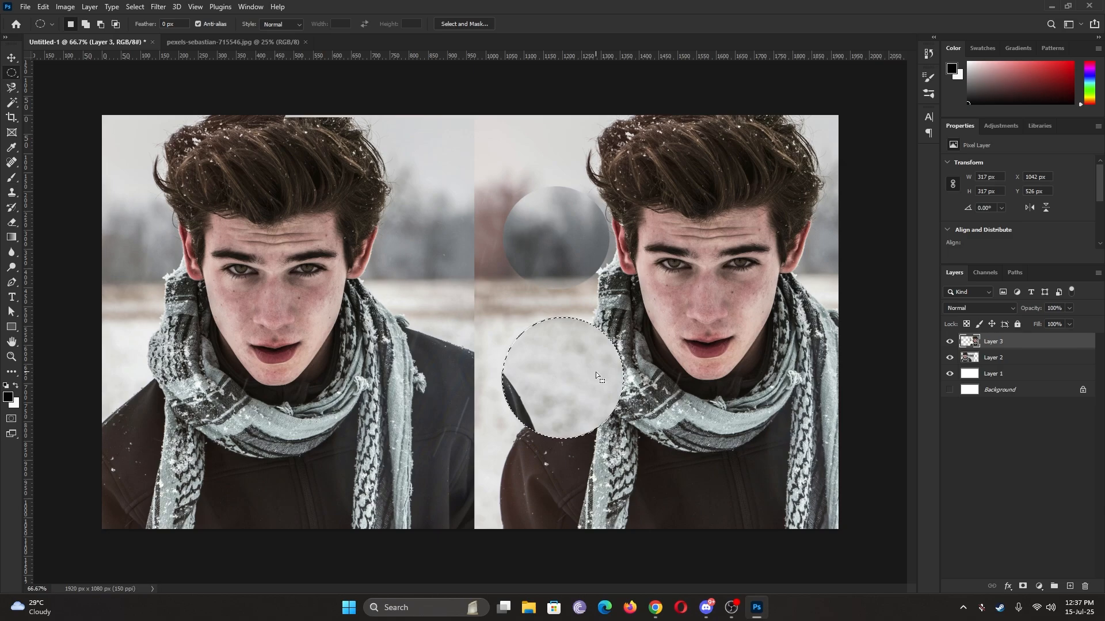
pyautogui.hotkey('ctrl', 'd')
# Step: Undo both round cutouts in Layer 3 back to before the first elliptical selection
pyautogui.hotkey('ctrl', 'z')
pyautogui.hotkey('ctrl', 'z')
pyautogui.hotkey('ctrl', 'z')
pyautogui.hotkey('ctrl', 'z')
pyautogui.hotkey('ctrl', 'z')
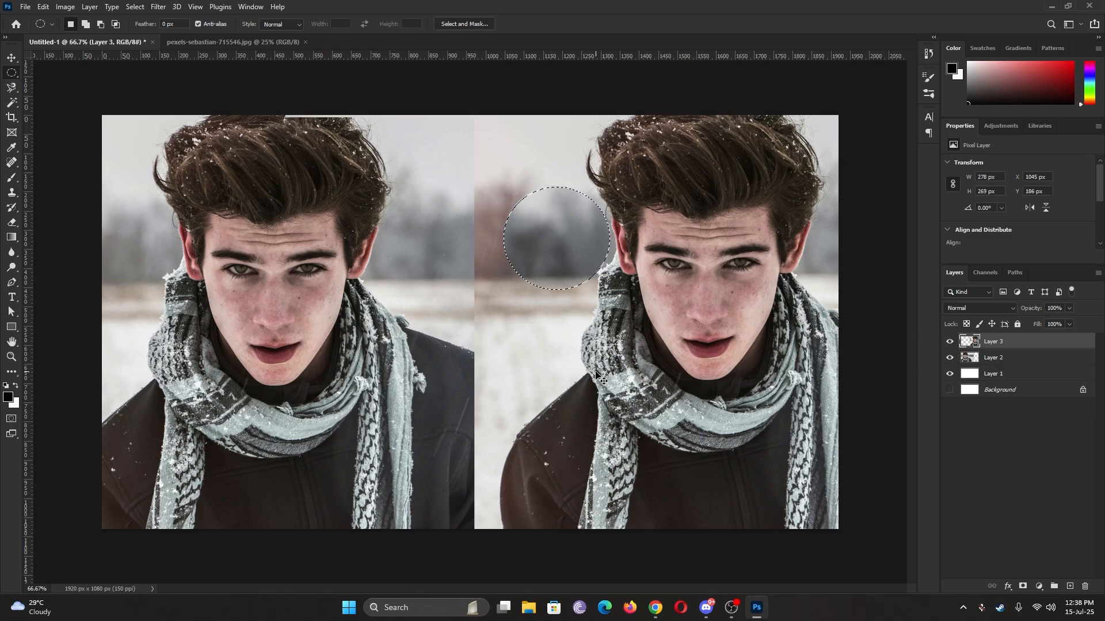
pyautogui.hotkey('ctrl', 'z')
pyautogui.hotkey('ctrl', 'z')
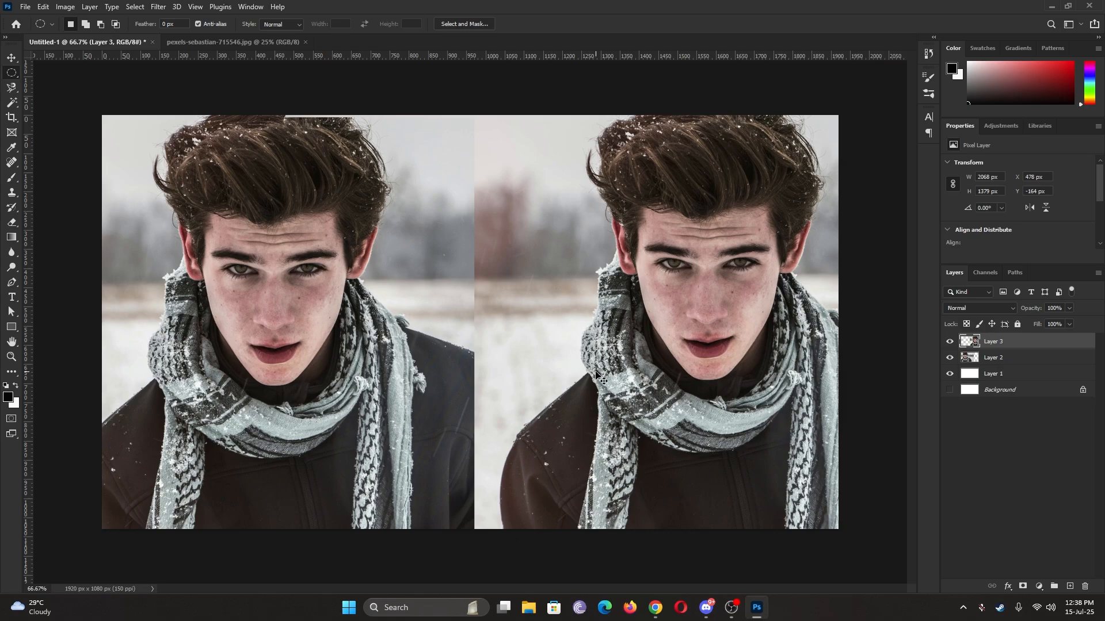
# Step: Redo the elliptical cutout and the 317 px circular cutout in Layer 3
pyautogui.hotkey('ctrl', 'shift', 'z')
pyautogui.hotkey('ctrl', 'shift', 'z')
pyautogui.hotkey('ctrl', 'shift', 'z')
pyautogui.hotkey('ctrl', 'shift', 'z')
pyautogui.hotkey('ctrl', 'shift', 'z')
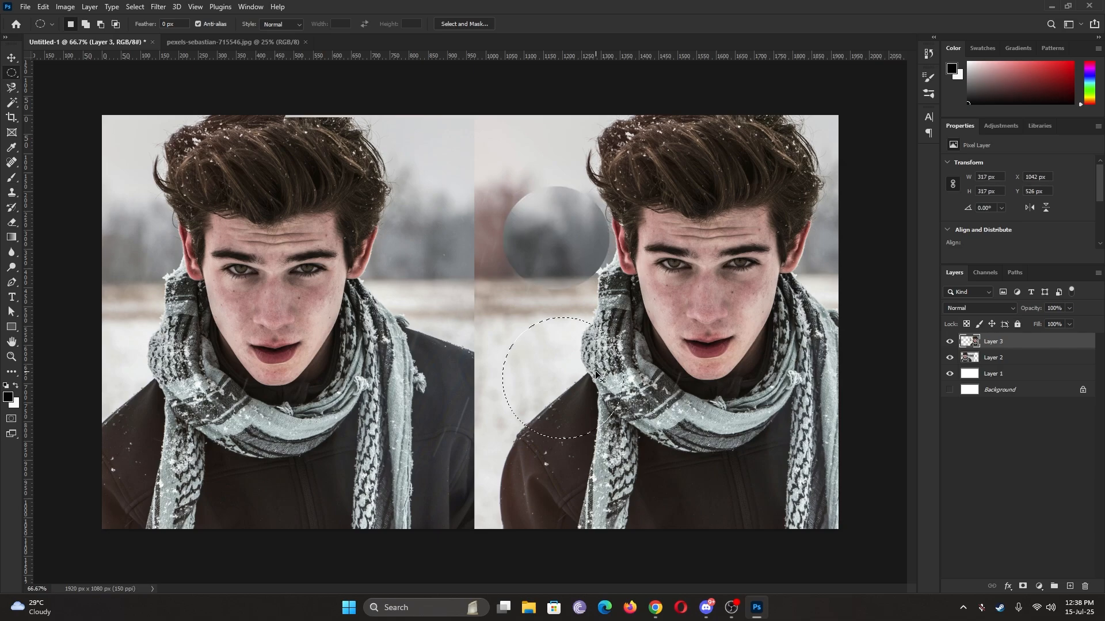
pyautogui.hotkey('ctrl', 'shift', 'z')
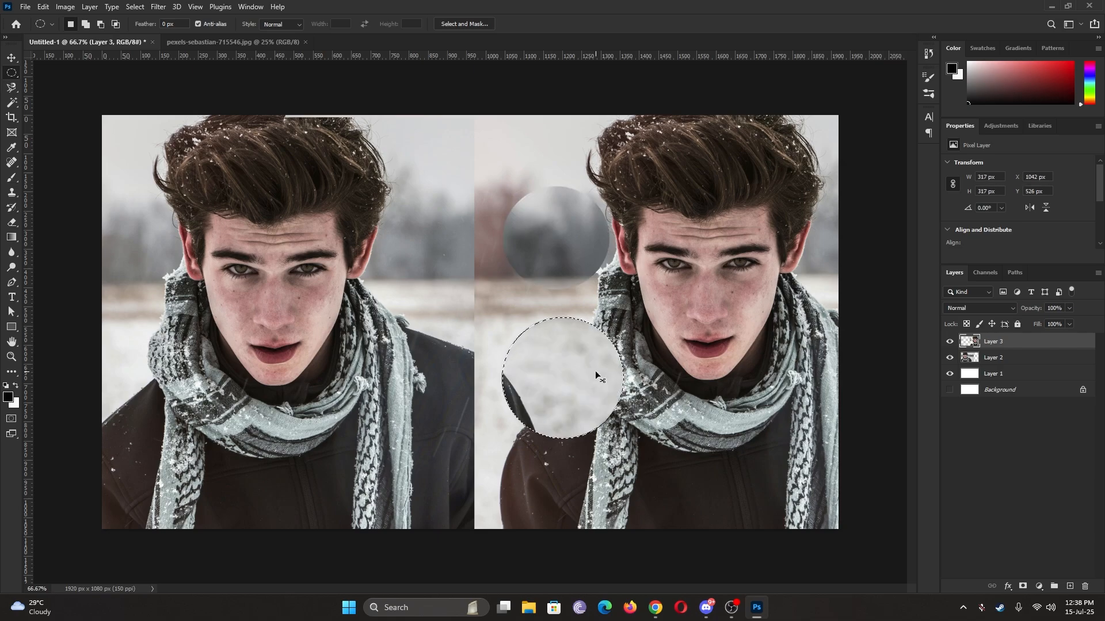
# Step: Undo both round deletions in Layer 3 again, keeping the 278 × 269 px elliptical selection active beside the head
pyautogui.hotkey('ctrl', 'z')
pyautogui.hotkey('ctrl', 'z')
pyautogui.hotkey('ctrl', 'z')
pyautogui.hotkey('ctrl', 'z')
pyautogui.hotkey('ctrl', 'z')
pyautogui.hotkey('ctrl', 'z')
pyautogui.hotkey('ctrl', 'z')
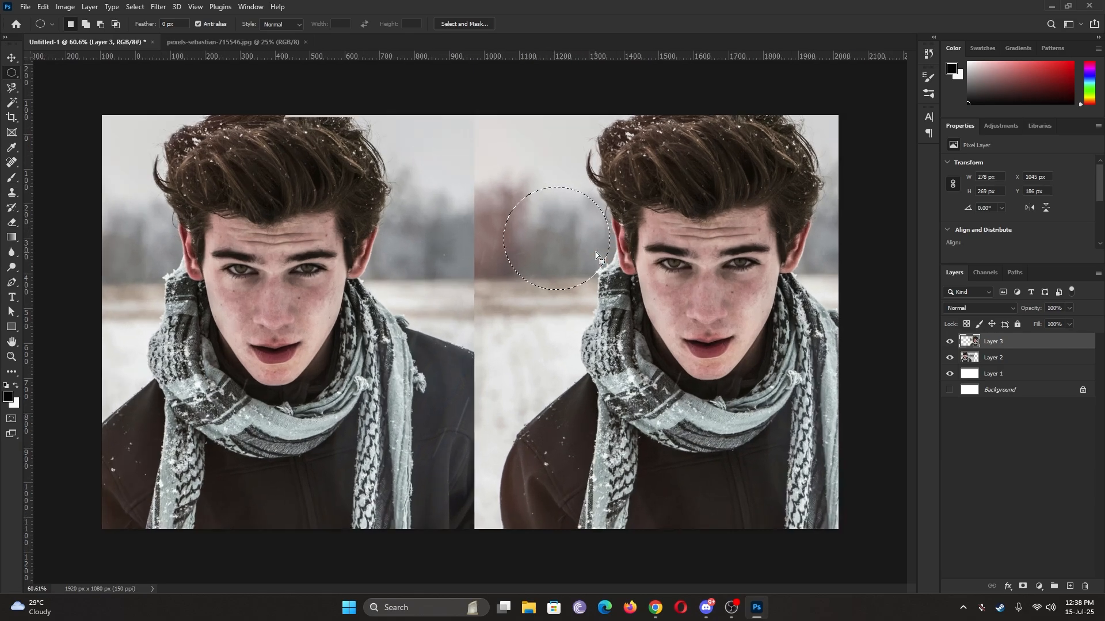
pyautogui.scroll(2, 595, 252)
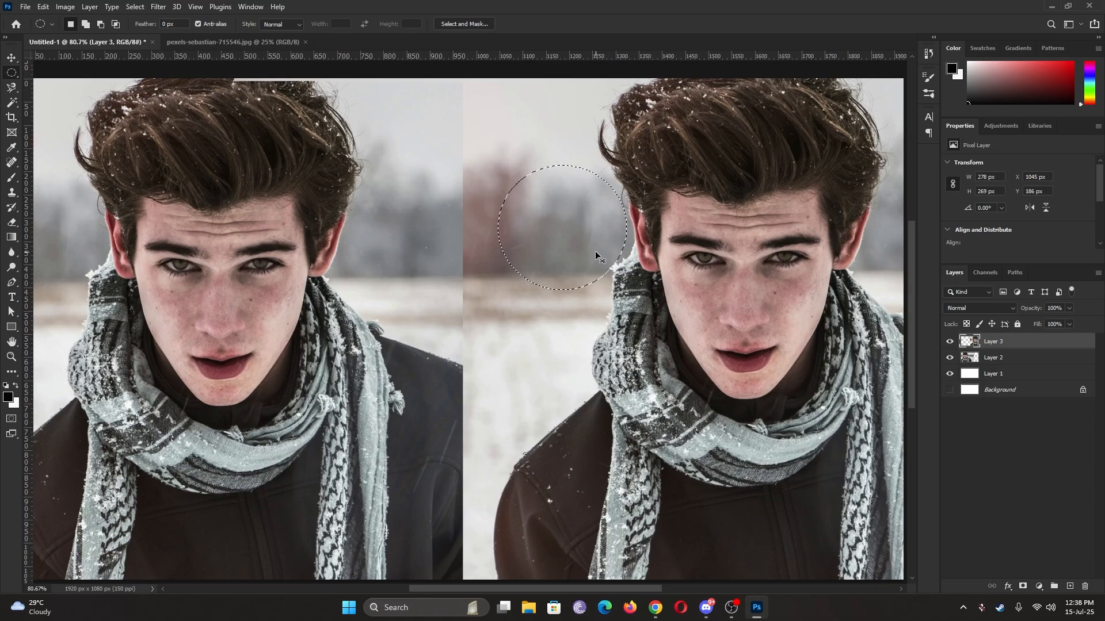
# Step: Clear the elliptical selection and switch to the freehand Lasso Tool among the lasso variants
pyautogui.hotkey('ctrl', 'd')
pyautogui.click(9, 87)
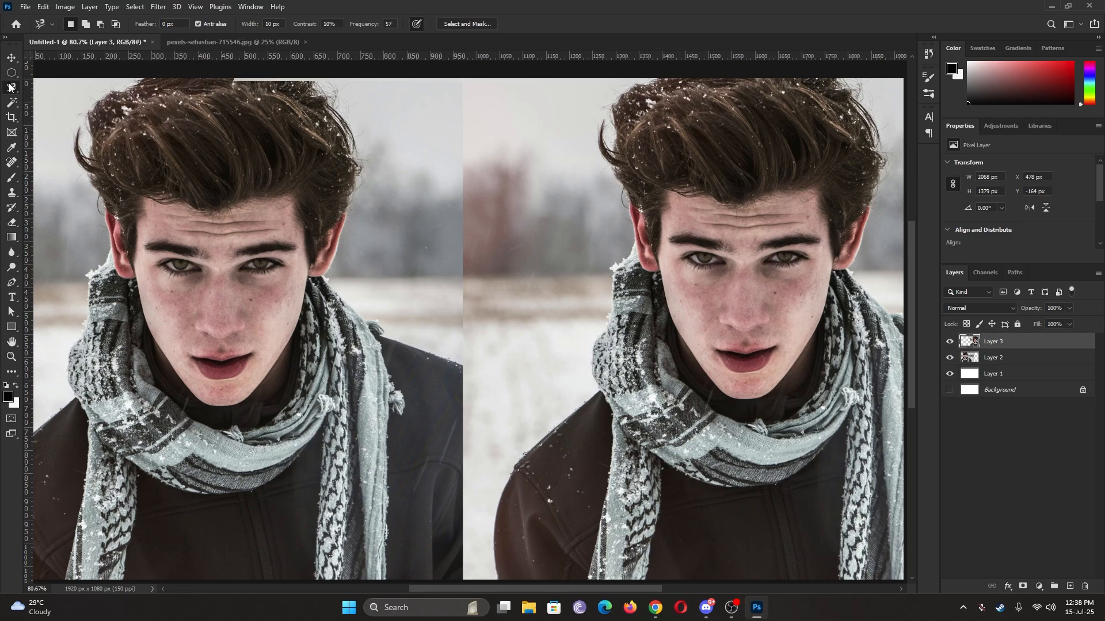
pyautogui.rightClick(11, 88)
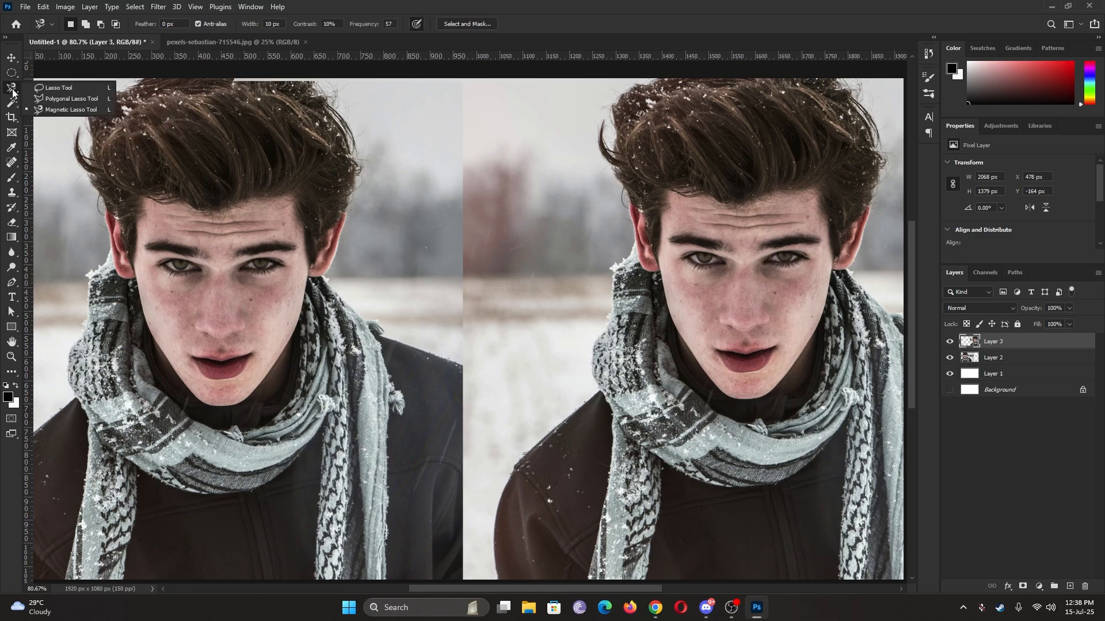
pyautogui.click(72, 87)
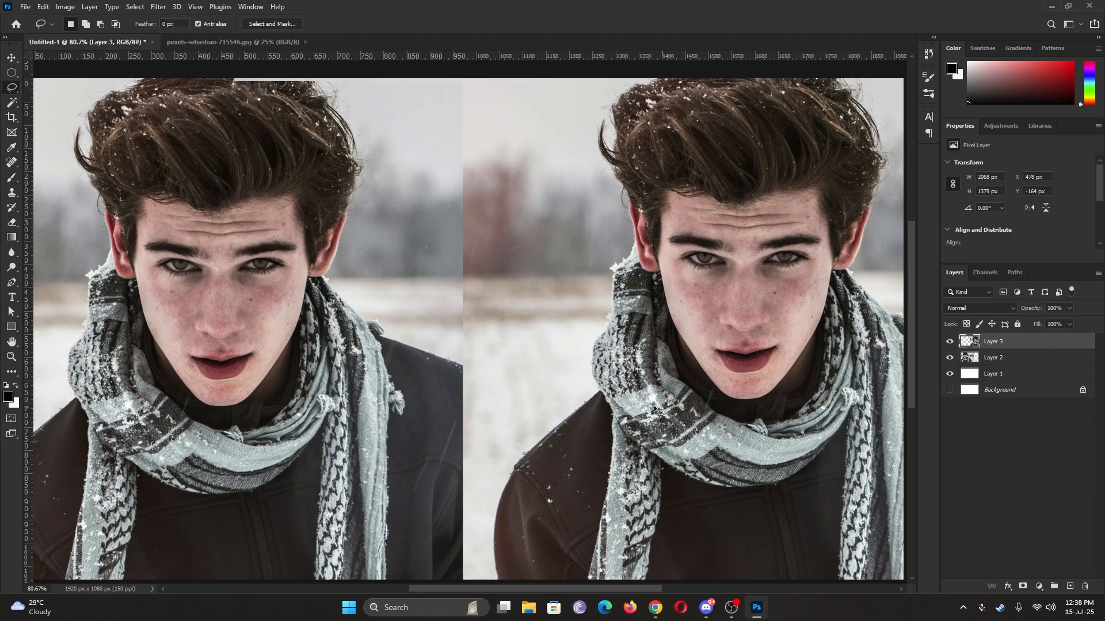
pyautogui.scroll(-3, 621, 398)
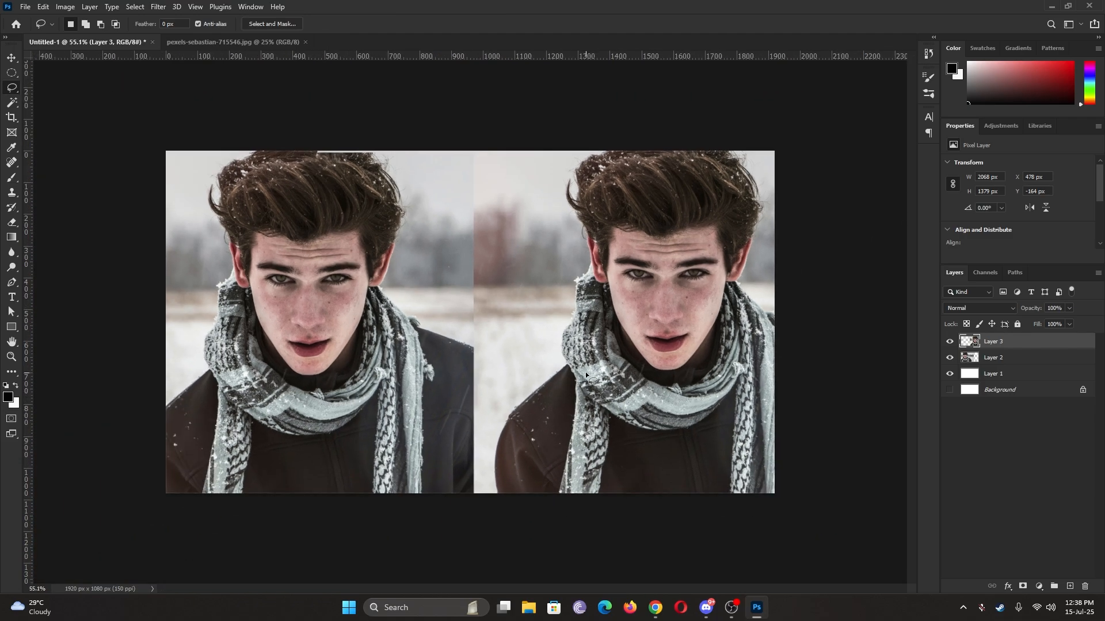
pyautogui.scroll(3, 586, 362)
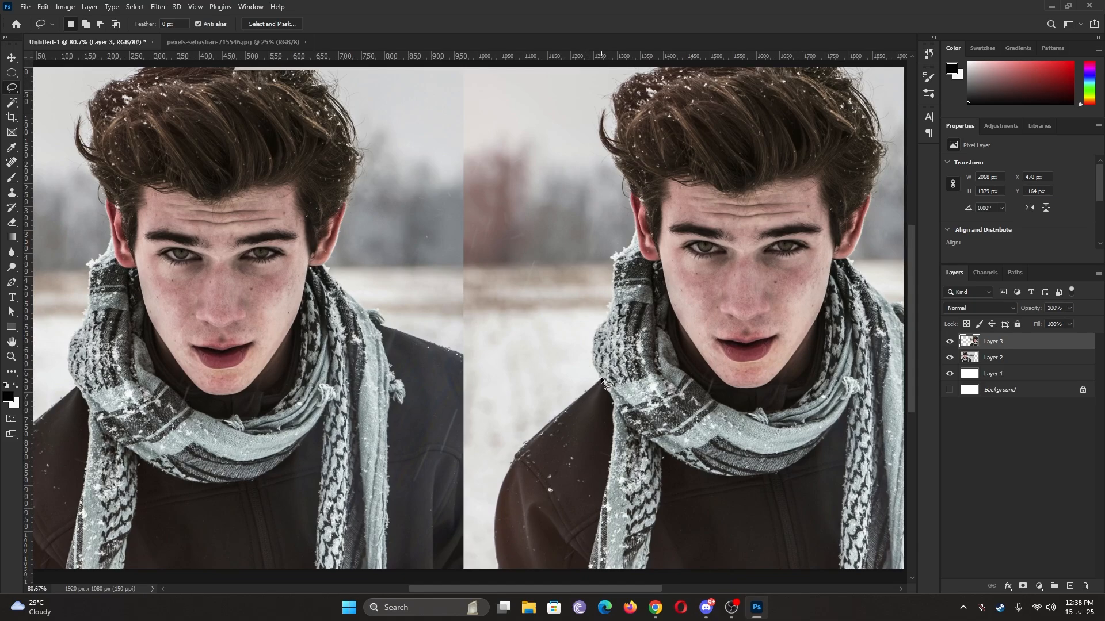
pyautogui.click(11, 88)
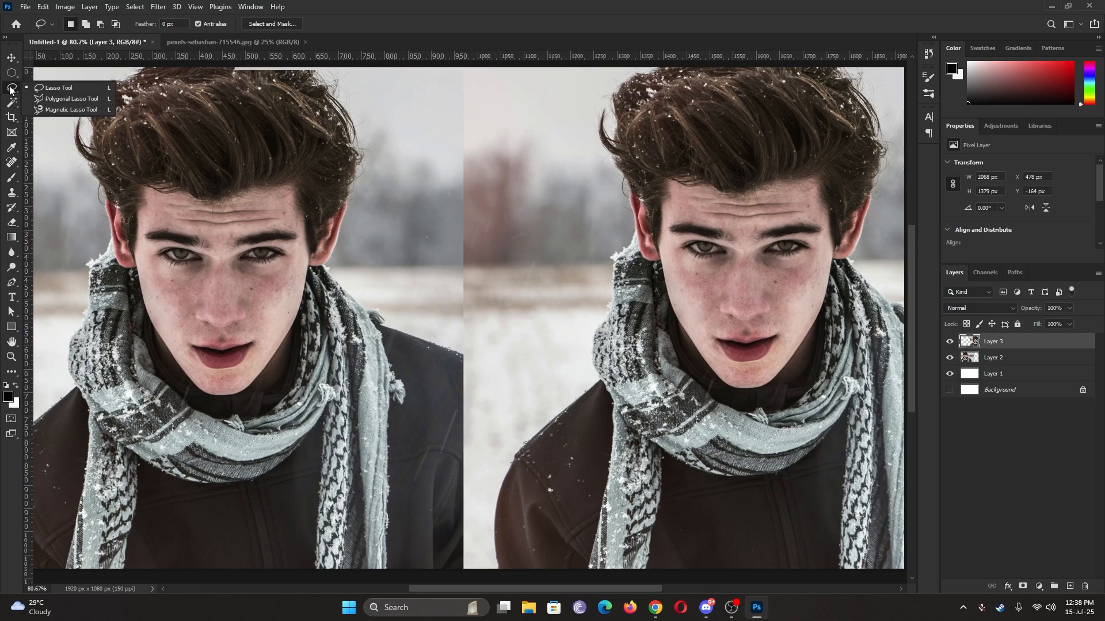
pyautogui.click(11, 88)
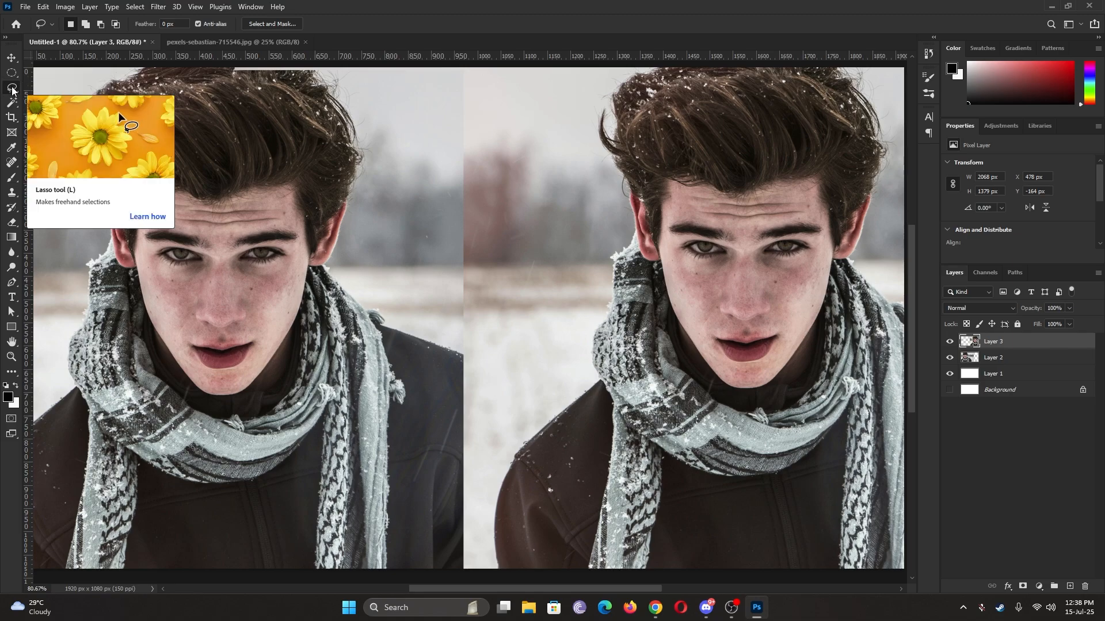
pyautogui.click(11, 90)
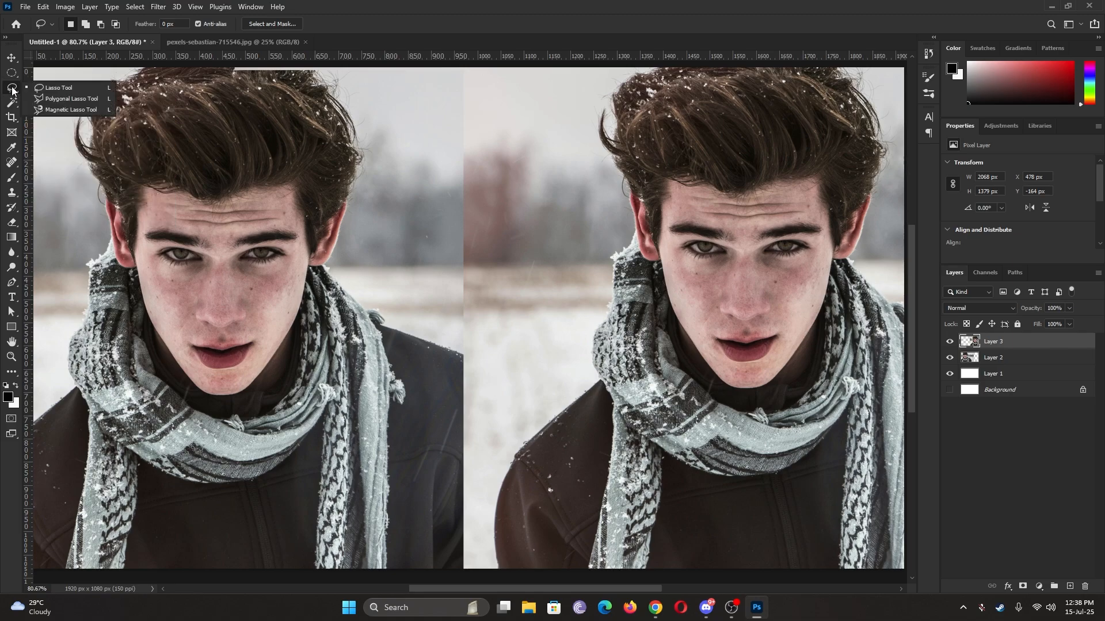
pyautogui.click(79, 90)
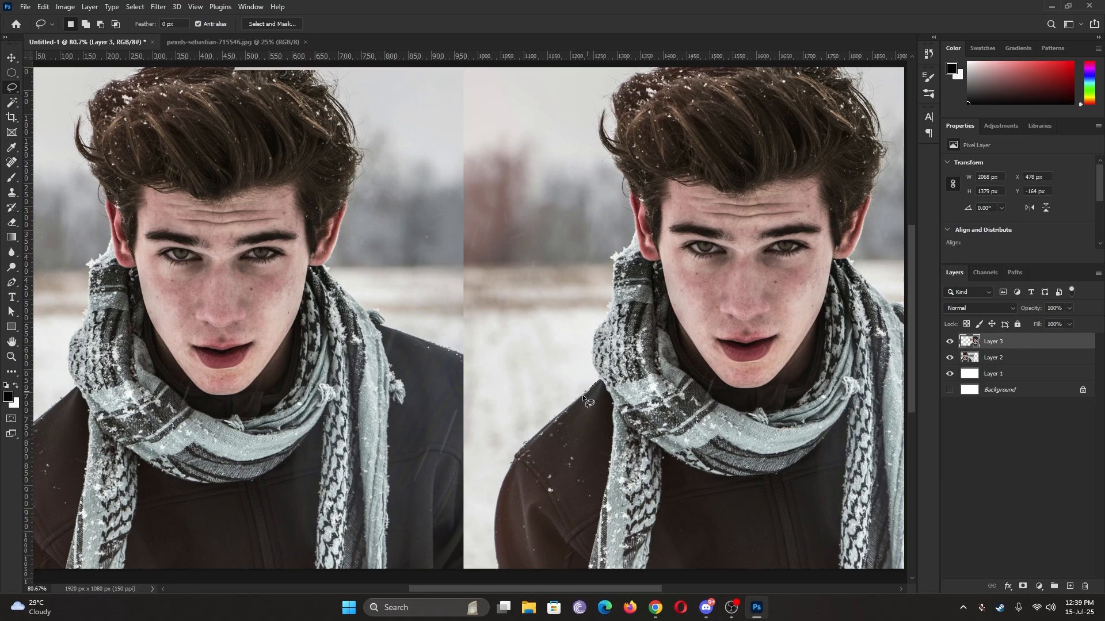
# Step: Select the jacket shoulder beside the scarf in Layer 3 with a freehand lasso outline about 256 × 409 px
pyautogui.moveTo(556, 413)
pyautogui.mouseDown()
pyautogui.moveTo(524, 441)
pyautogui.moveTo(496, 503)
pyautogui.moveTo(496, 569)
pyautogui.mouseUp()
pyautogui.moveTo(577, 568); pyautogui.dragTo(591, 551)
pyautogui.moveTo(602, 506)
pyautogui.mouseDown()
pyautogui.moveTo(612, 440)
pyautogui.moveTo(601, 385)
pyautogui.mouseUp()
pyautogui.scroll(3, 596, 405)
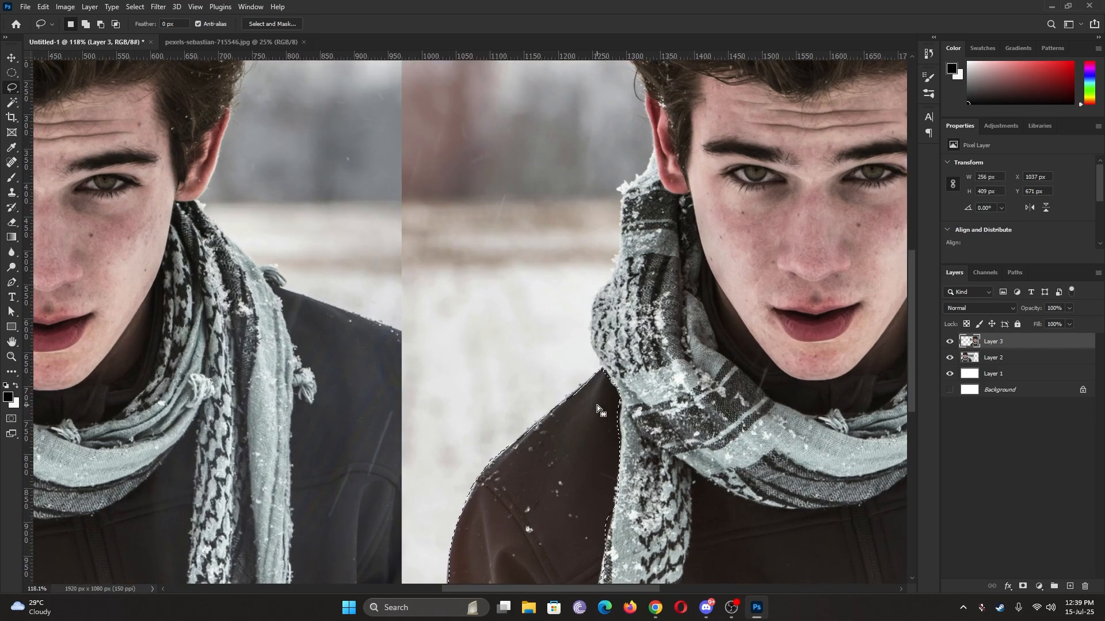
pyautogui.scroll(-4, 597, 405)
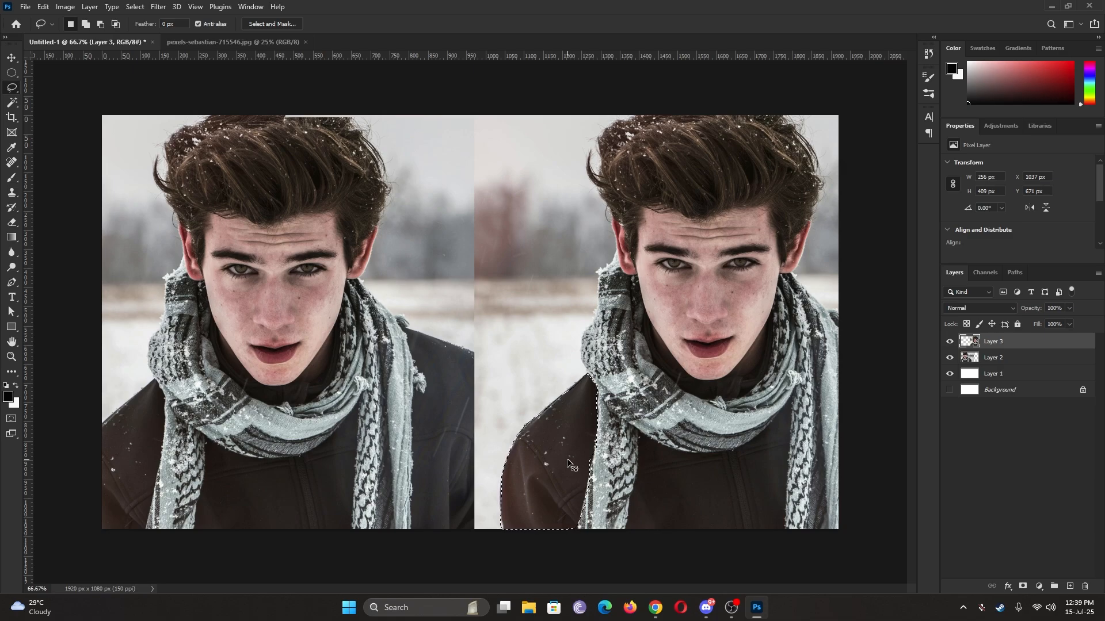
# Step: Try copying the lassoed shoulder to its own layer for moving, and undo back to the active selection
pyautogui.hotkey('ctrl', 'j')
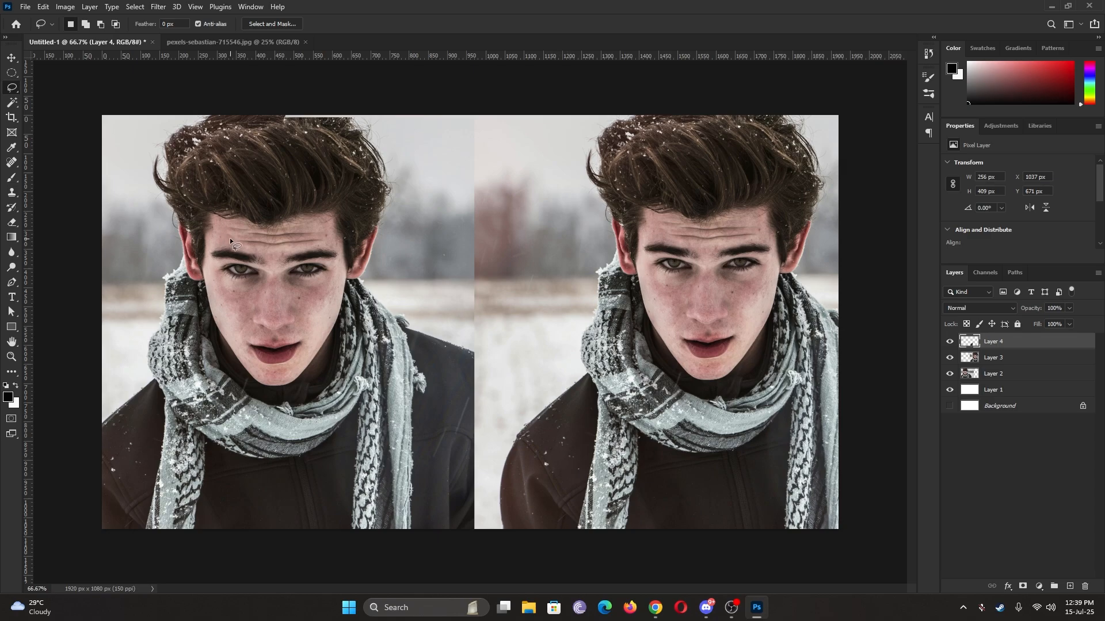
pyautogui.press('v')
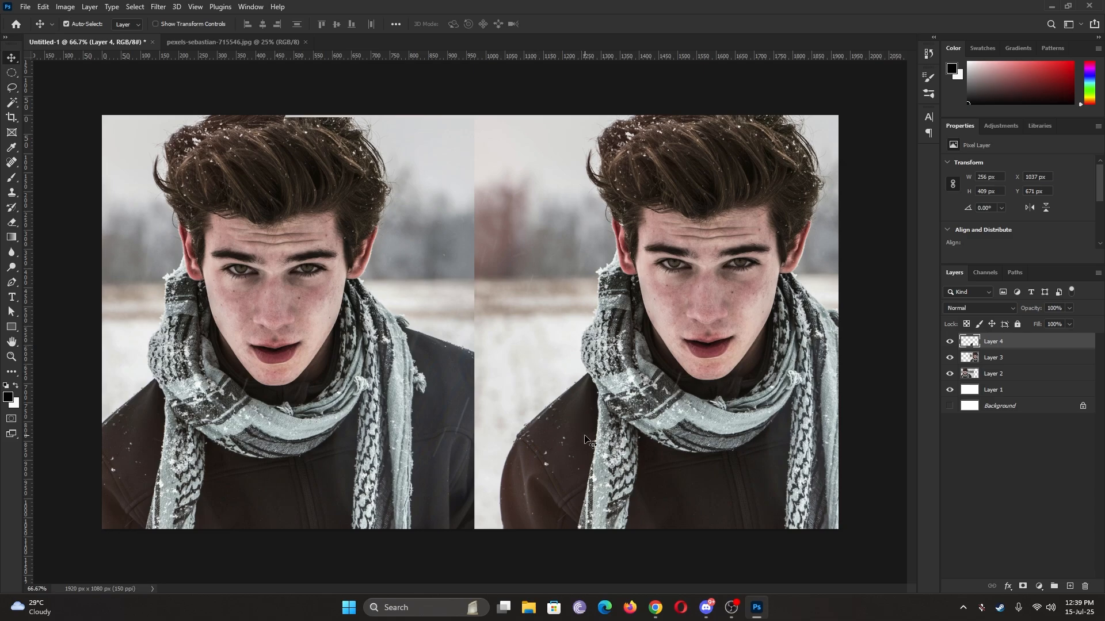
pyautogui.moveTo(569, 445)
pyautogui.mouseDown()
pyautogui.moveTo(496, 378)
pyautogui.moveTo(501, 397)
pyautogui.moveTo(563, 446)
pyautogui.moveTo(542, 443)
pyautogui.moveTo(563, 442)
pyautogui.mouseUp()
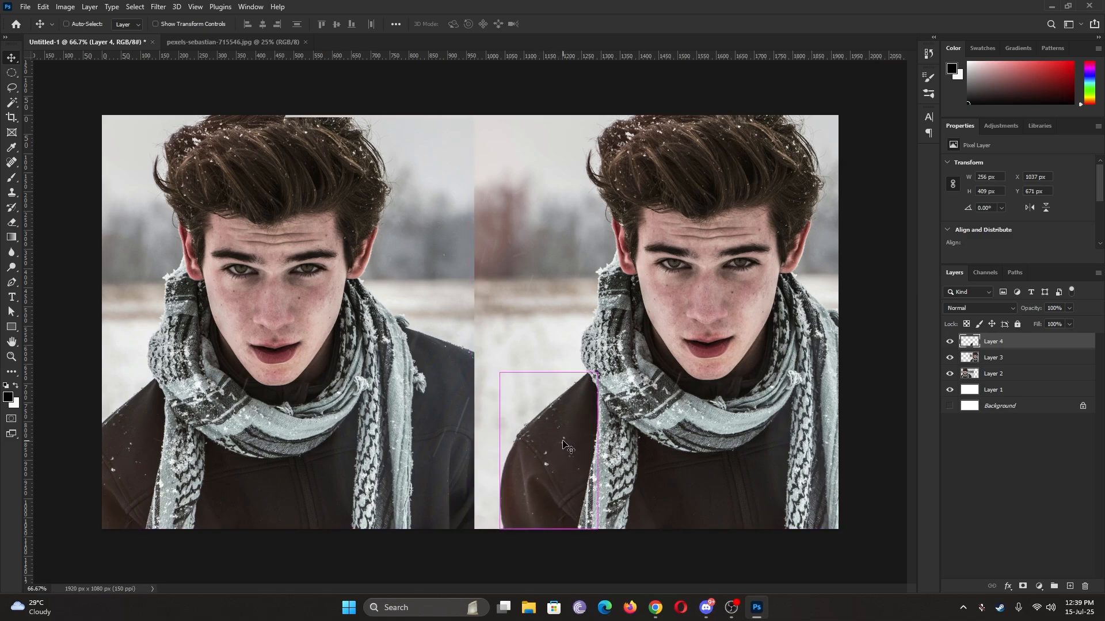
pyautogui.hotkey('ctrl', 'z')
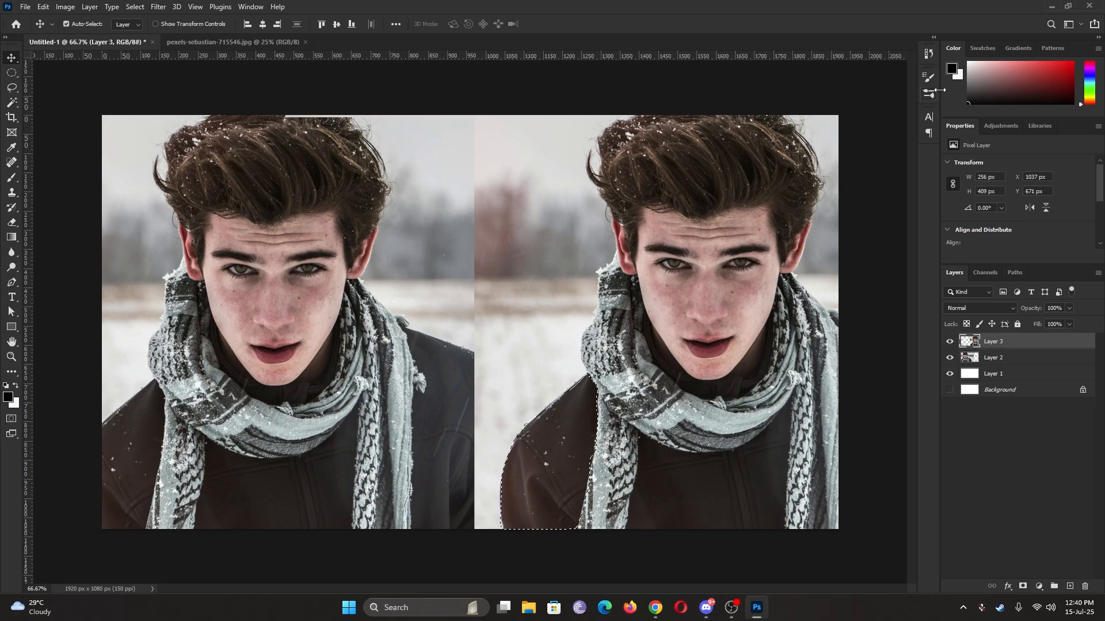
# Step: Recolour the selected shoulder green with a Hue/Saturation adjustment, using saturation +54 and lightness +19, and delete that adjustment layer
pyautogui.click(1000, 126)
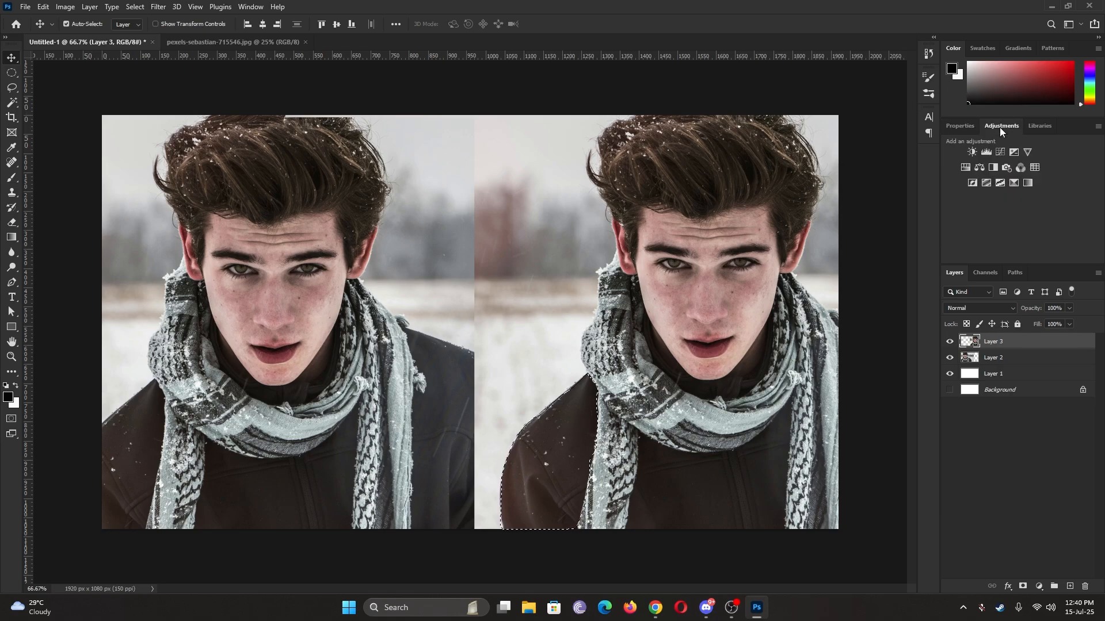
pyautogui.click(966, 169)
pyautogui.moveTo(1017, 208); pyautogui.dragTo(1054, 231)
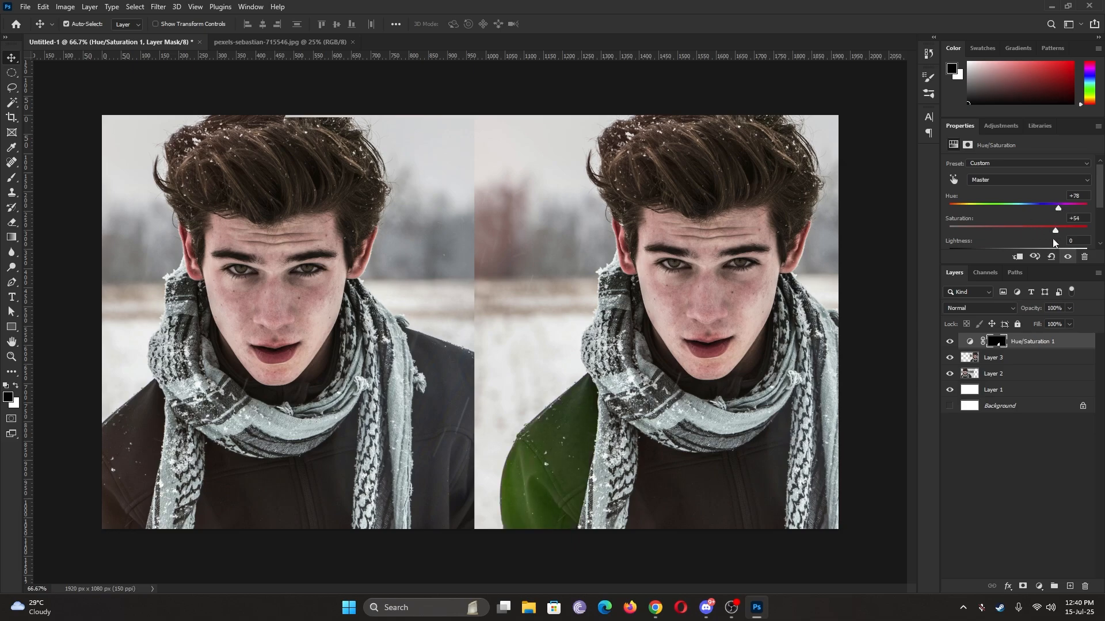
pyautogui.scroll(-1, 1024, 241)
pyautogui.moveTo(1016, 235); pyautogui.dragTo(1032, 235)
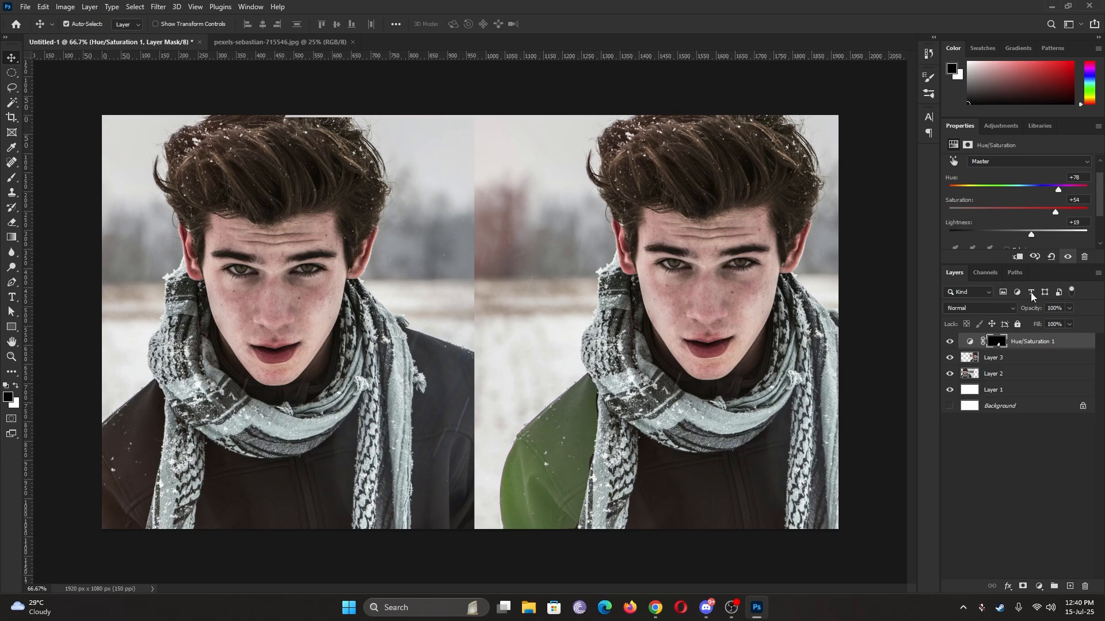
pyautogui.click(1032, 343)
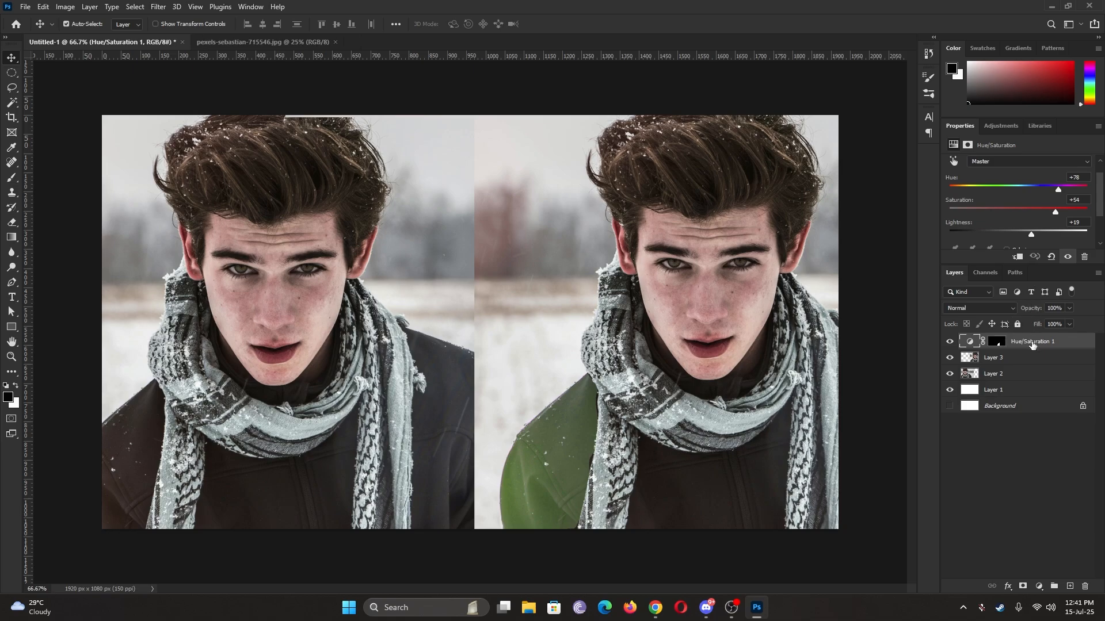
pyautogui.press('Delete')
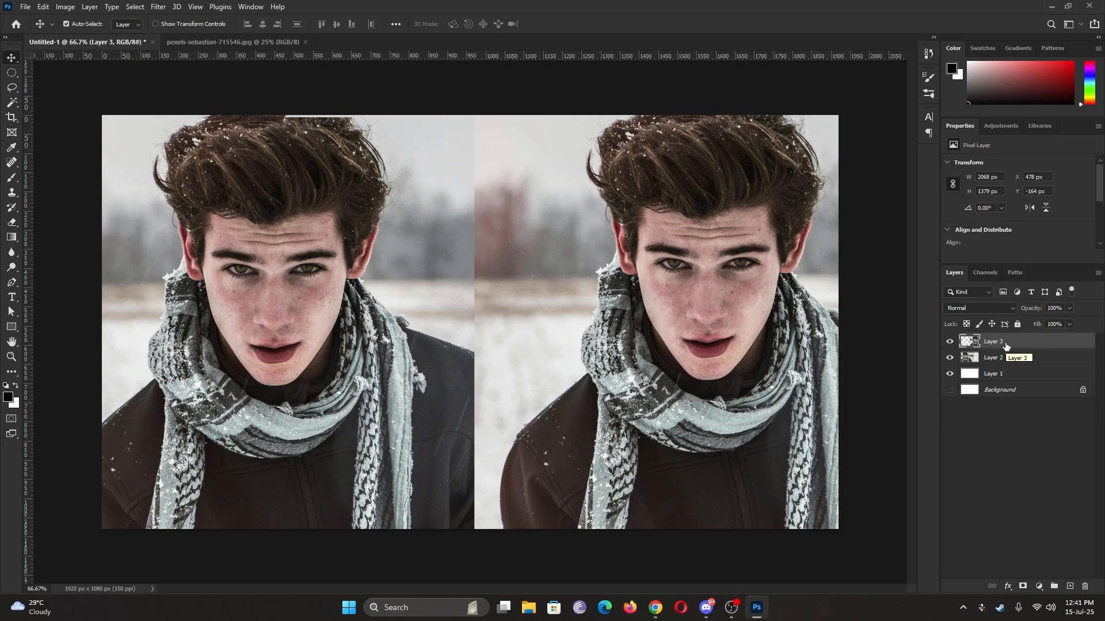
# Step: Trace the jacket shoulder in Layer 3 with the Polygonal Lasso, along its outer edge, the canvas bottom and the scarf
pyautogui.click(11, 88)
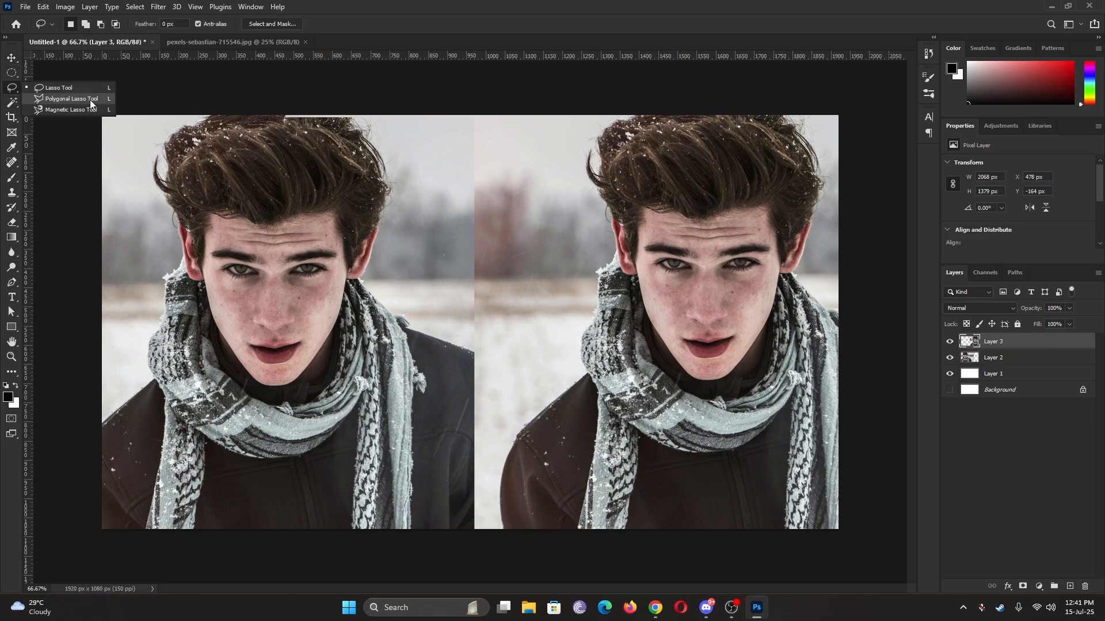
pyautogui.click(72, 99)
pyautogui.click(587, 374)
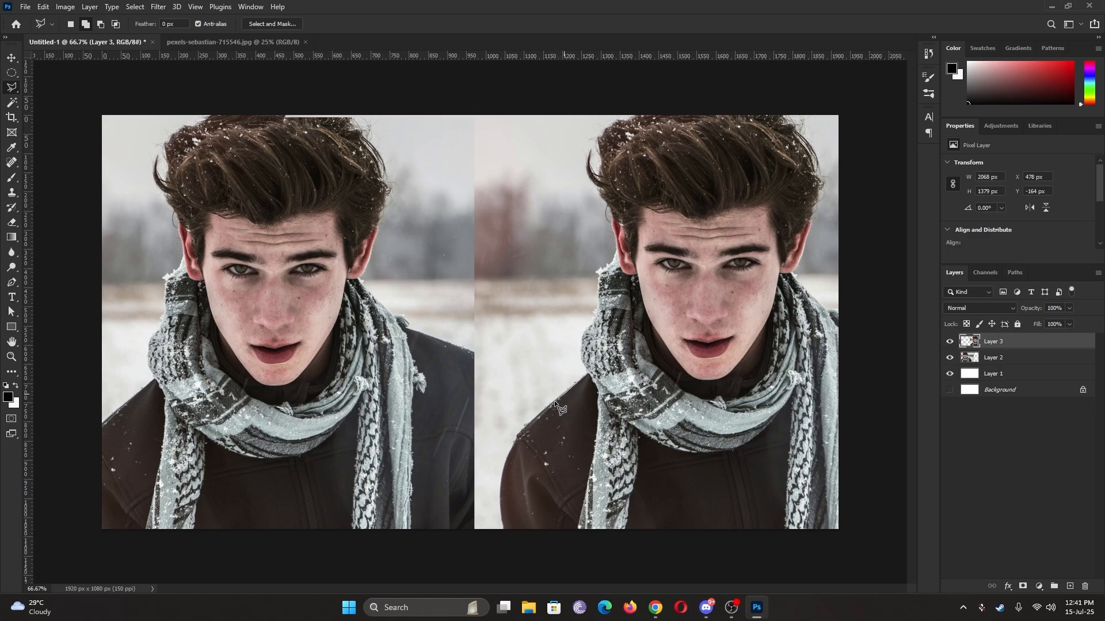
pyautogui.click(520, 429)
pyautogui.click(504, 528)
pyautogui.click(578, 528)
pyautogui.click(598, 398)
pyautogui.hotkey('ctrl', '+')
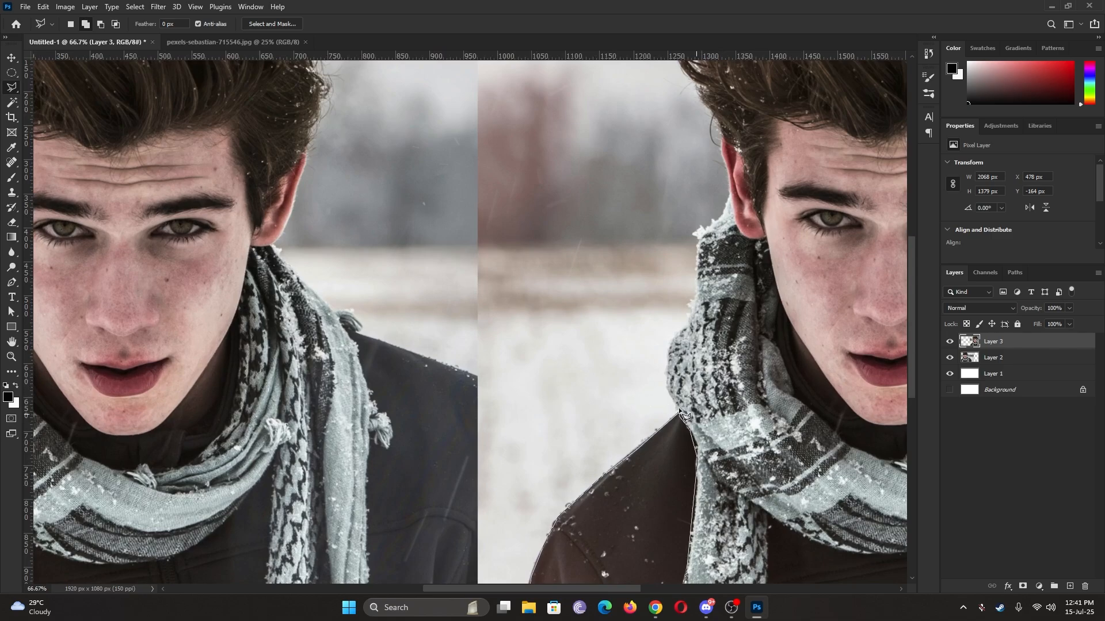
pyautogui.hotkey('ctrl', '+')
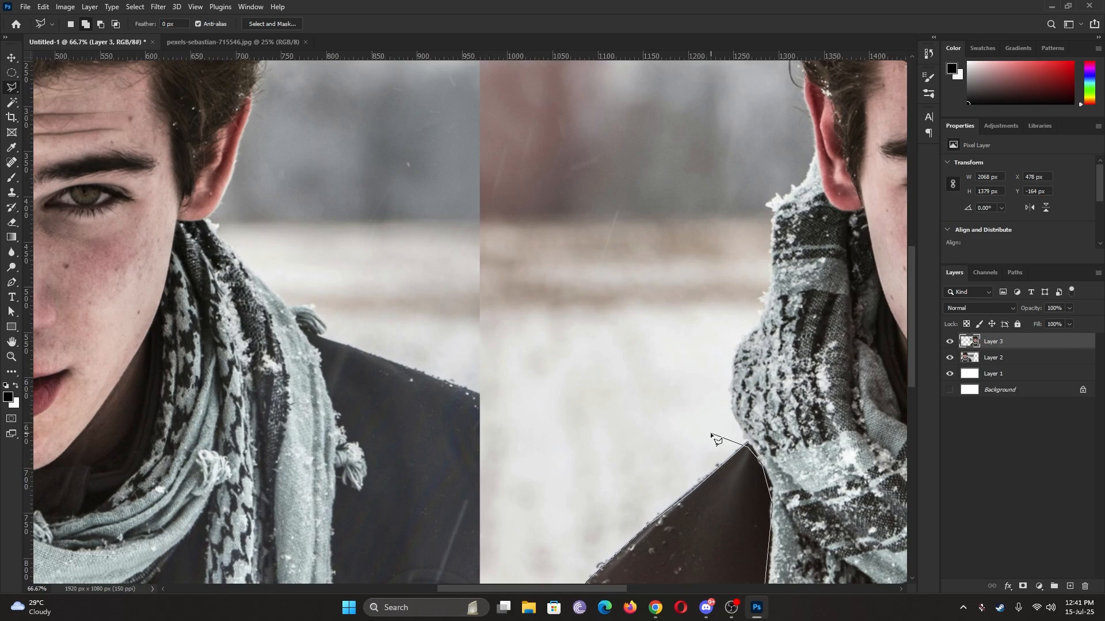
# Step: Remove the last polygon points, retrace the scarf edge more closely, and close the shoulder selection at about 256 × 407 px
pyautogui.press('BackSpace')
pyautogui.press('BackSpace')
pyautogui.press('BackSpace')
pyautogui.scroll(-5, 752, 487)
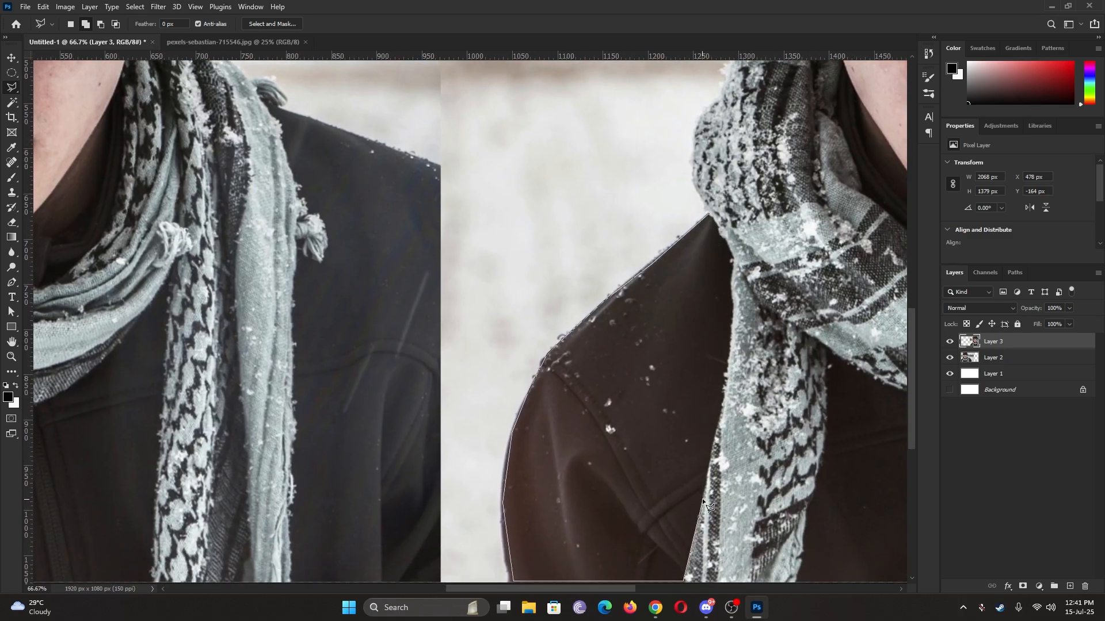
pyautogui.click(726, 390)
pyautogui.click(732, 301)
pyautogui.click(733, 272)
pyautogui.click(719, 224)
pyautogui.click(712, 218)
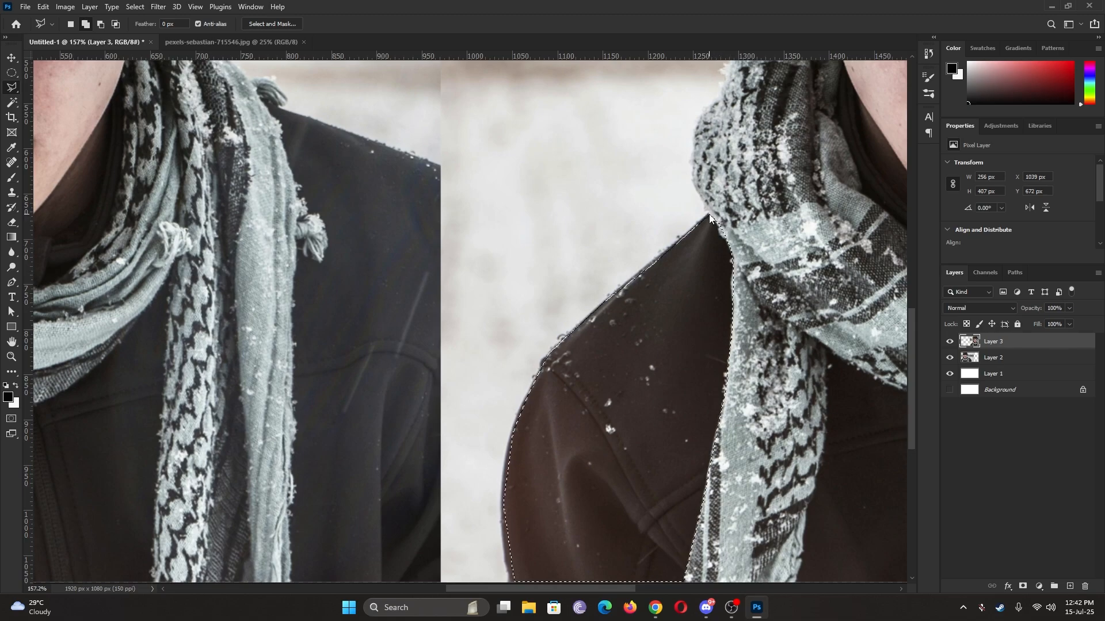
pyautogui.scroll(-5, 671, 342)
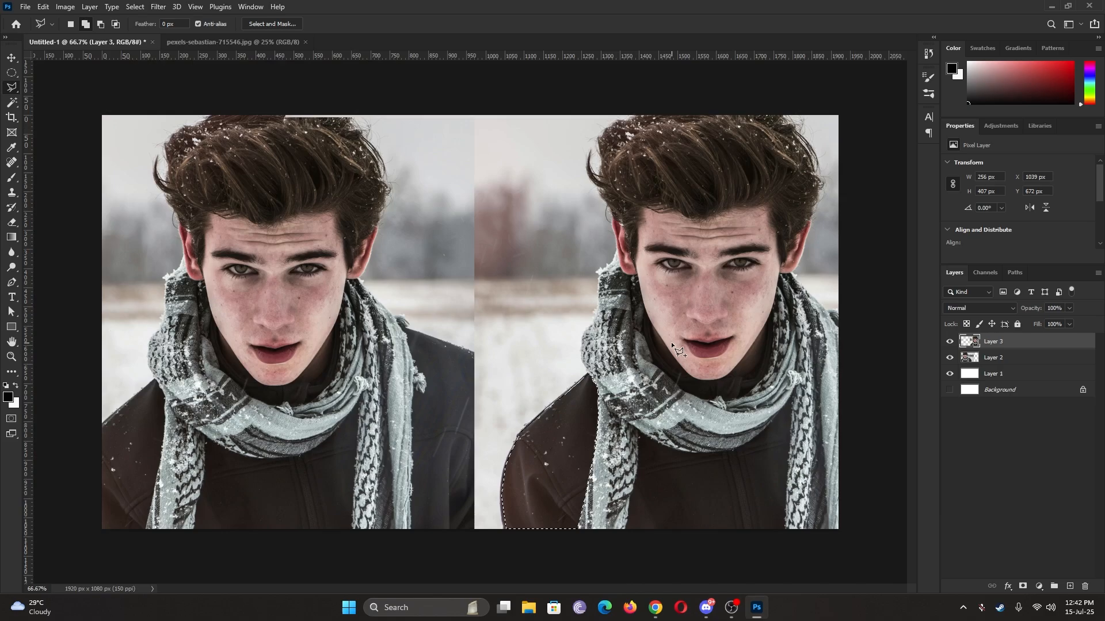
# Step: Hide Layer 2 and copy the selected shoulder from Layer 3 onto a new layer
pyautogui.click(950, 357)
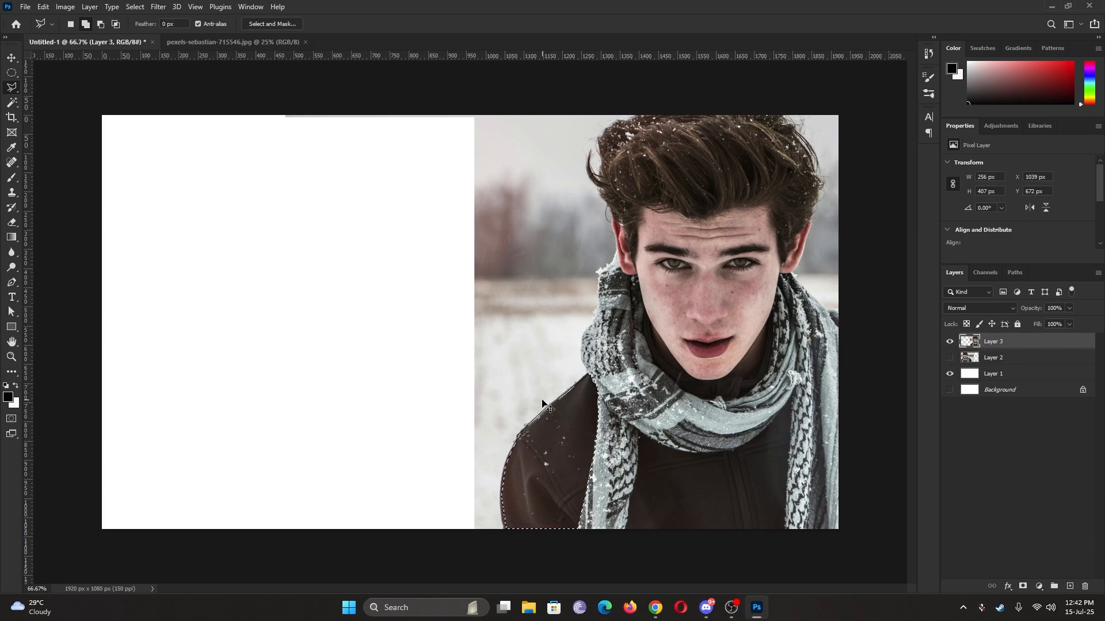
pyautogui.hotkey('ctrl', 'j')
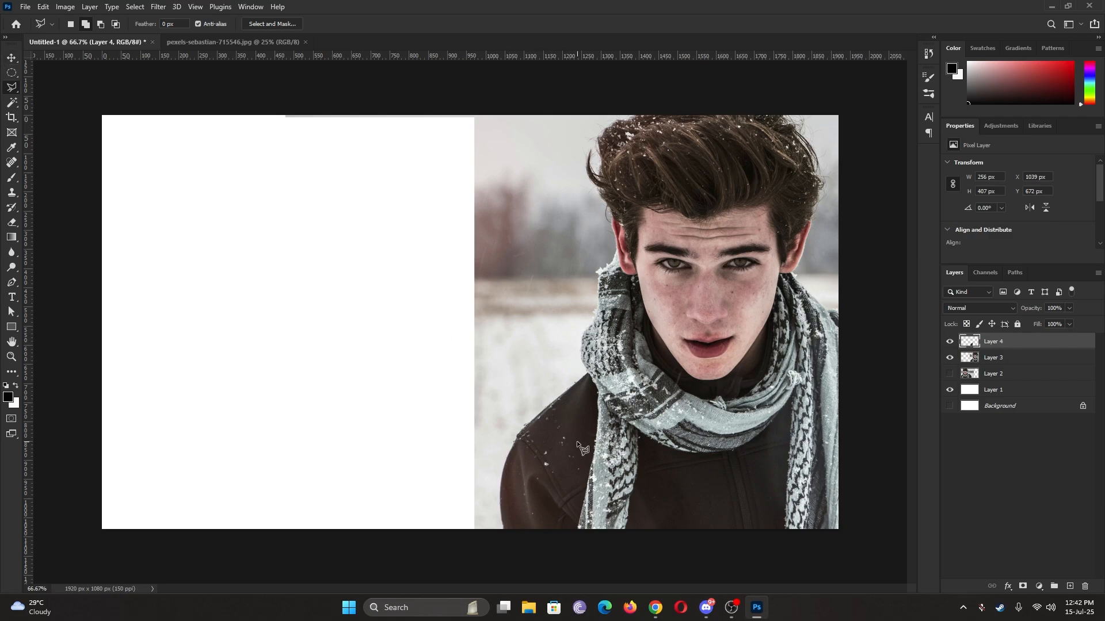
# Step: Shift the copied shoulder piece slightly and nudge it to X 1039 px, Y 672 px
pyautogui.press('v')
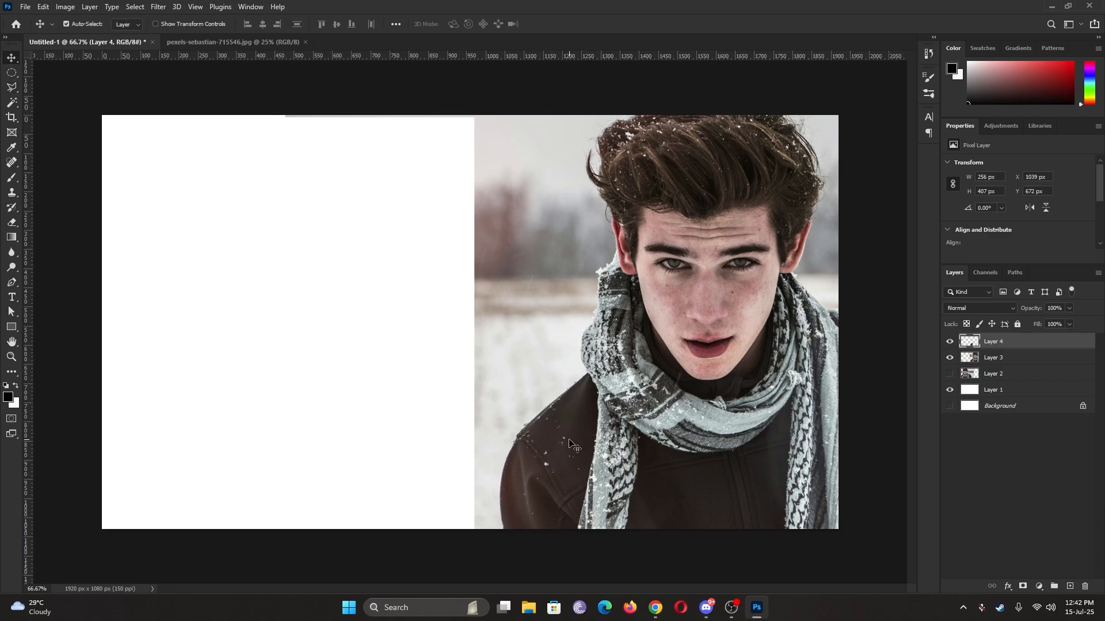
pyautogui.moveTo(571, 444)
pyautogui.mouseDown()
pyautogui.moveTo(383, 431)
pyautogui.moveTo(350, 441)
pyautogui.moveTo(563, 448)
pyautogui.mouseUp()
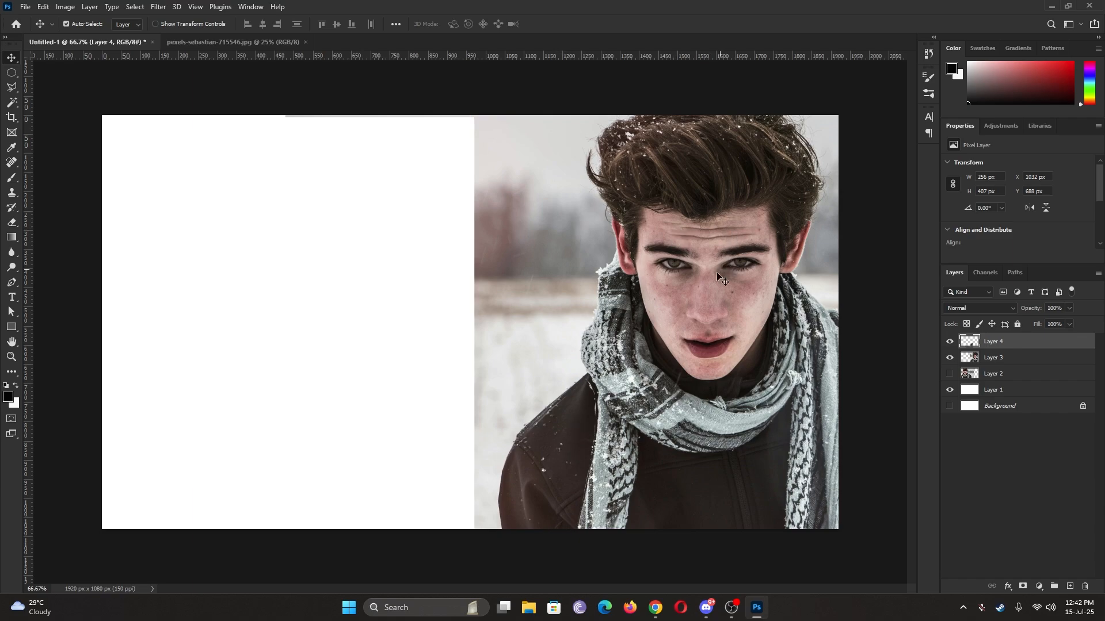
pyautogui.moveTo(566, 471)
pyautogui.mouseDown()
pyautogui.moveTo(590, 444)
pyautogui.moveTo(568, 466)
pyautogui.mouseUp()
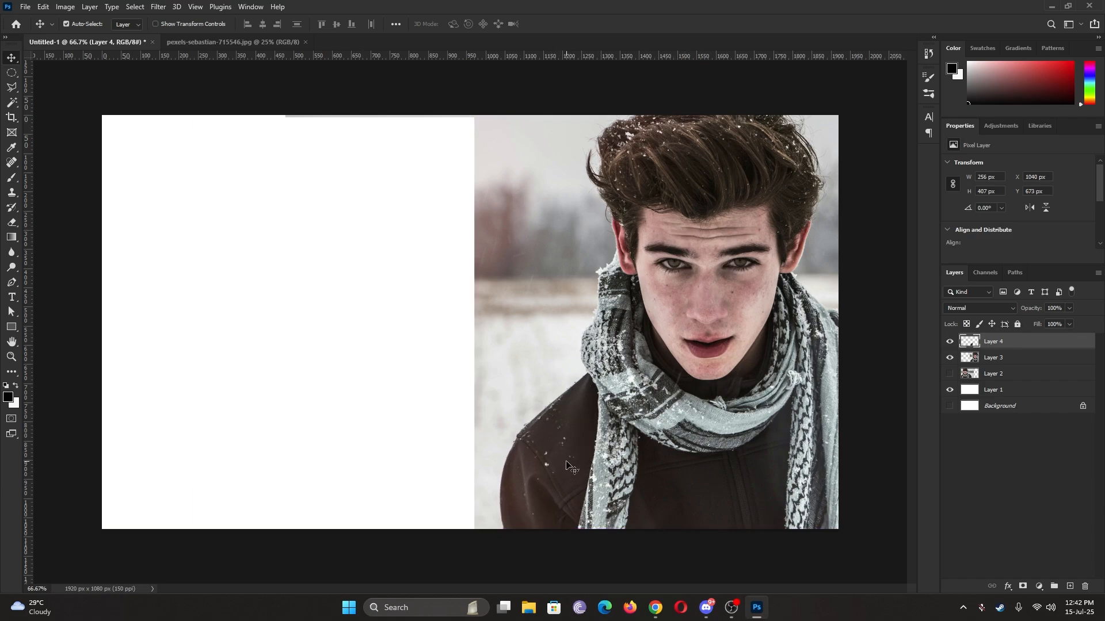
pyautogui.hotkey('ctrl', 'Left')
pyautogui.hotkey('ctrl', 'Up')
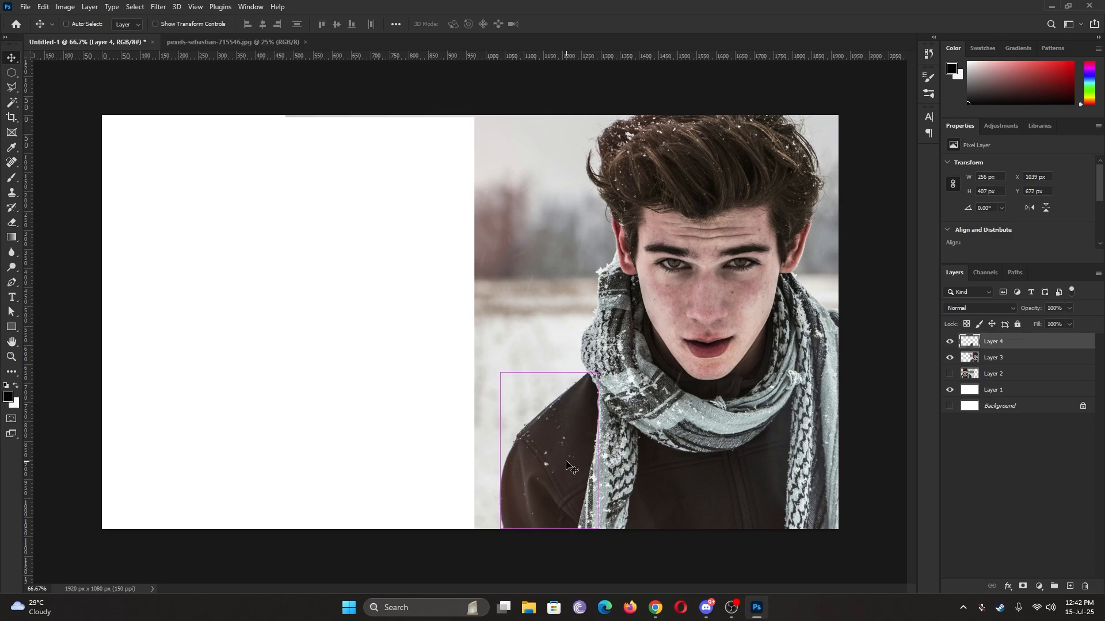
# Step: Undo the shoulder moves, the layer copy and the hiding of Layer 2, back to the polygonal selection
pyautogui.hotkey('ctrl', 'z')
pyautogui.hotkey('ctrl', 'z')
pyautogui.hotkey('ctrl', 'z')
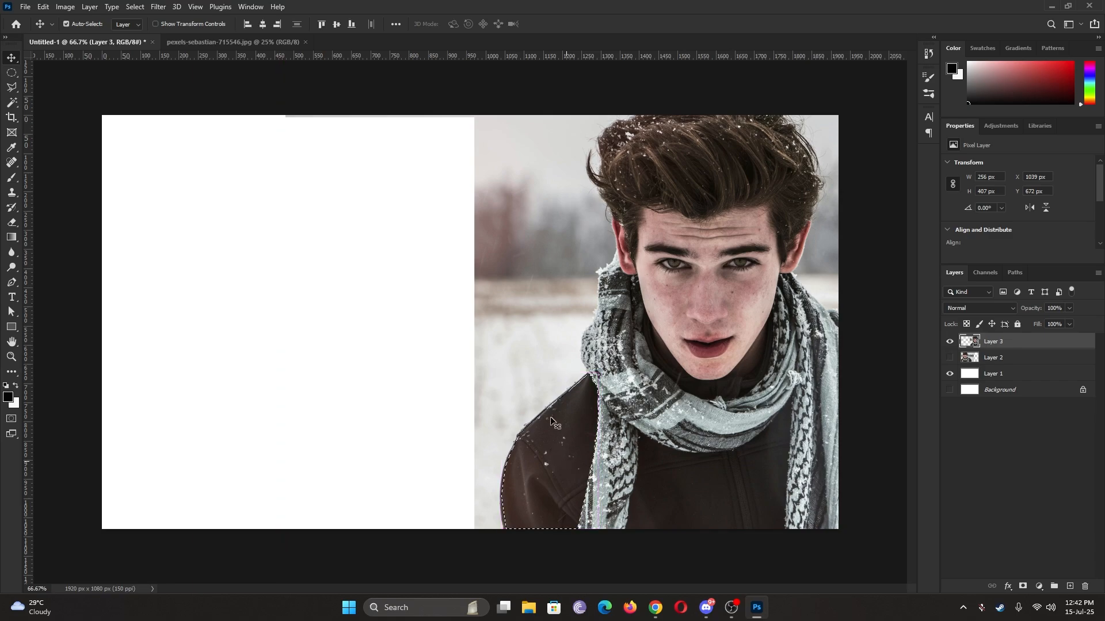
pyautogui.hotkey('ctrl', 'z')
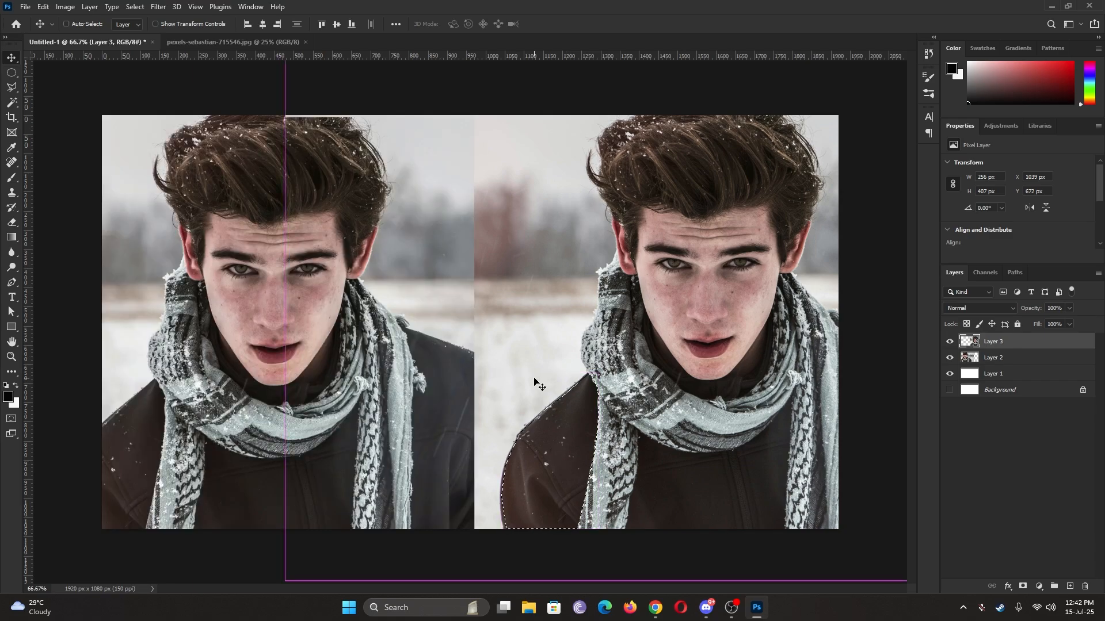
# Step: Clear the polygonal selection around the right portrait's shoulder
pyautogui.scroll(-1, 534, 368)
pyautogui.scroll(1, 582, 413)
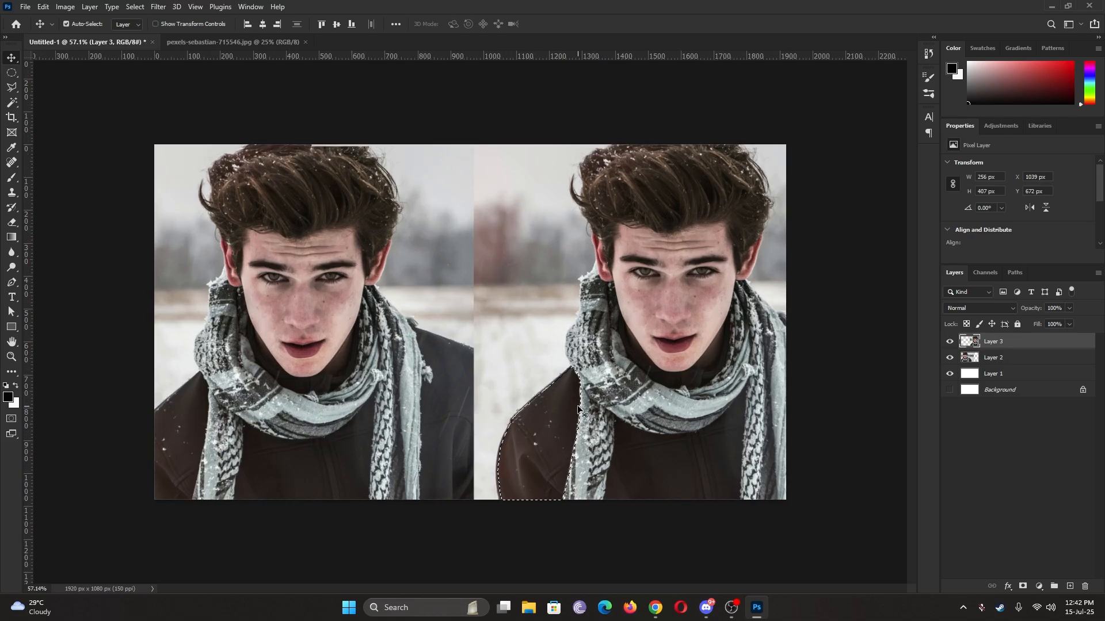
pyautogui.scroll(1, 587, 410)
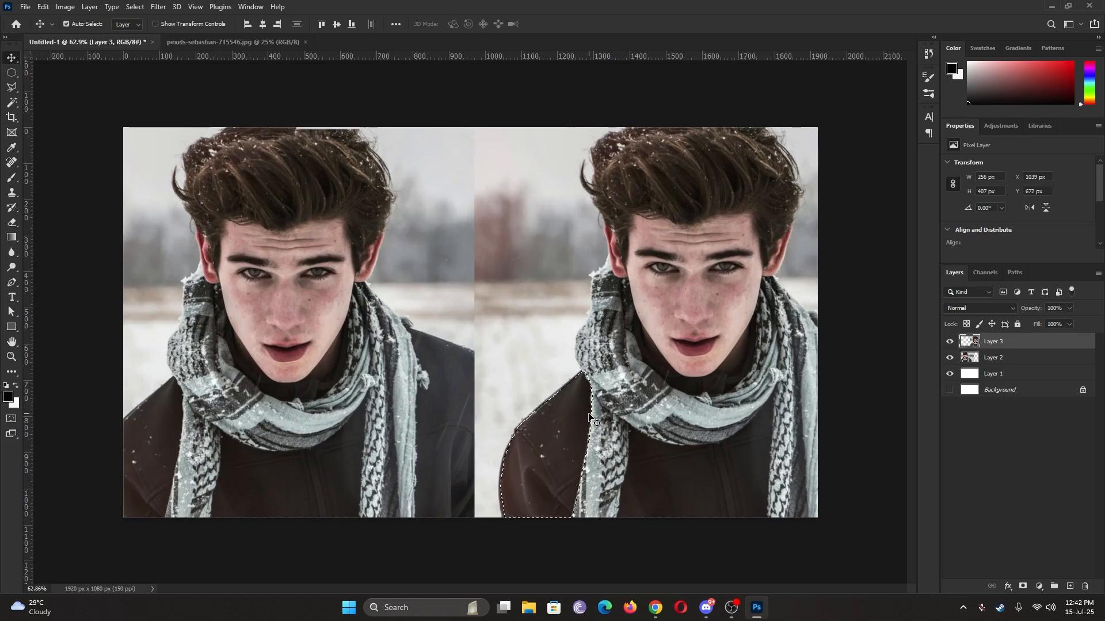
pyautogui.press('ctrl')
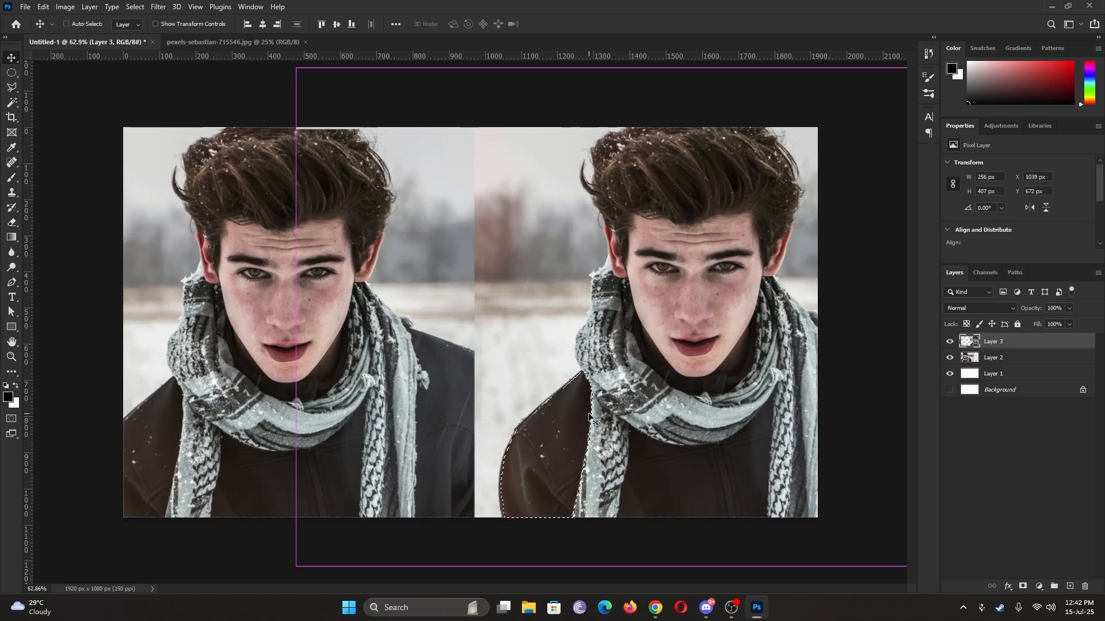
pyautogui.hotkey('ctrl', 'd')
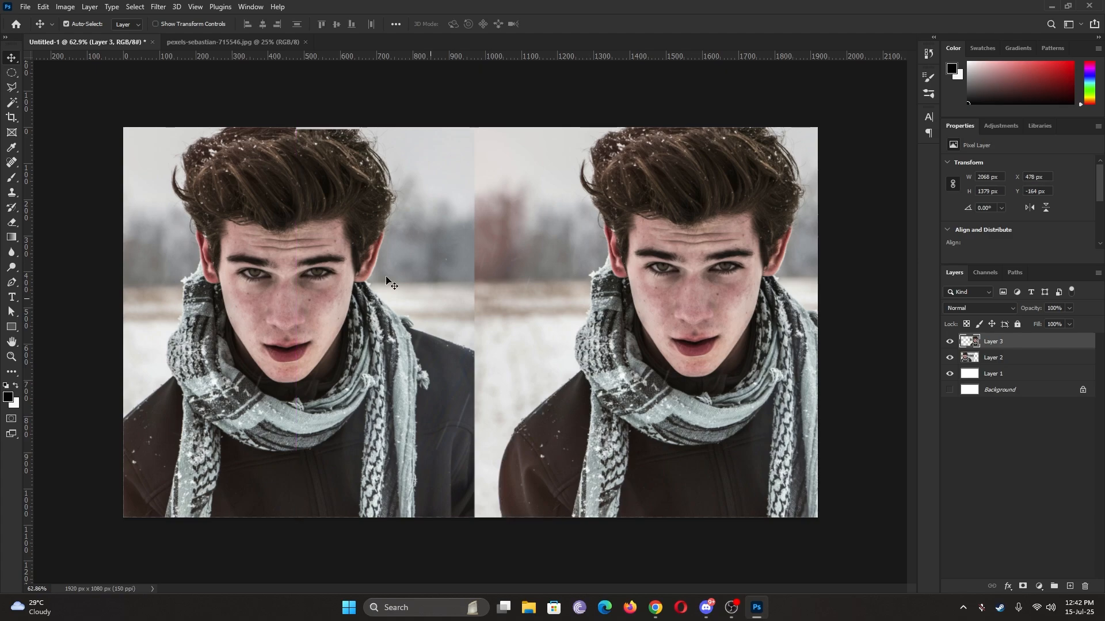
# Step: Select the face in the right portrait using the Object Selection tool in Rectangle mode, redoing the first attempt
pyautogui.click(11, 103)
pyautogui.rightClick(11, 103)
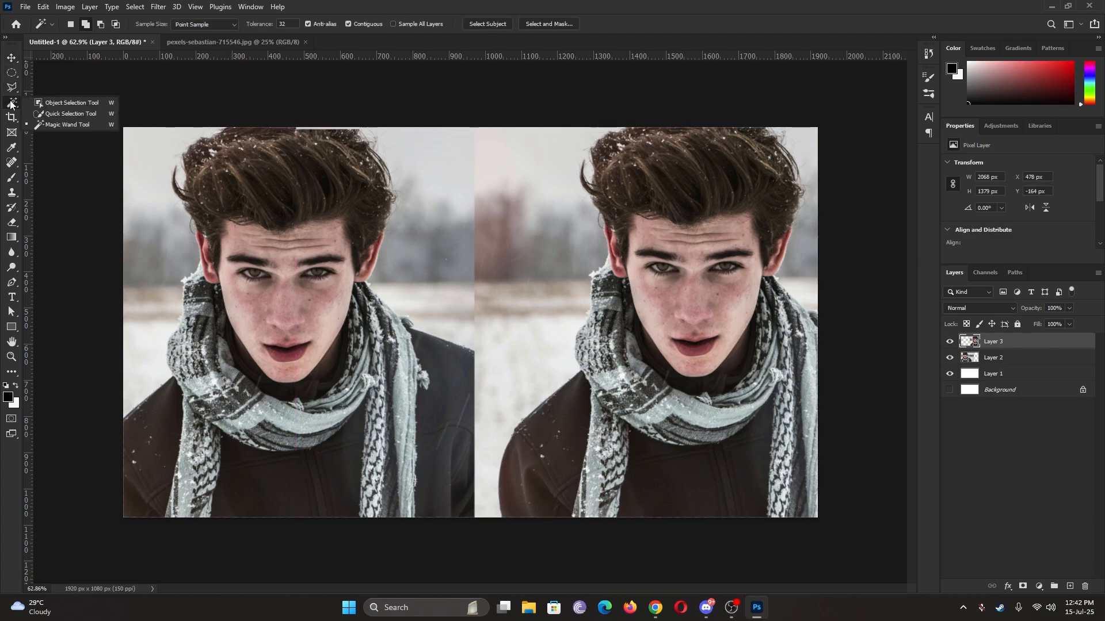
pyautogui.click(66, 99)
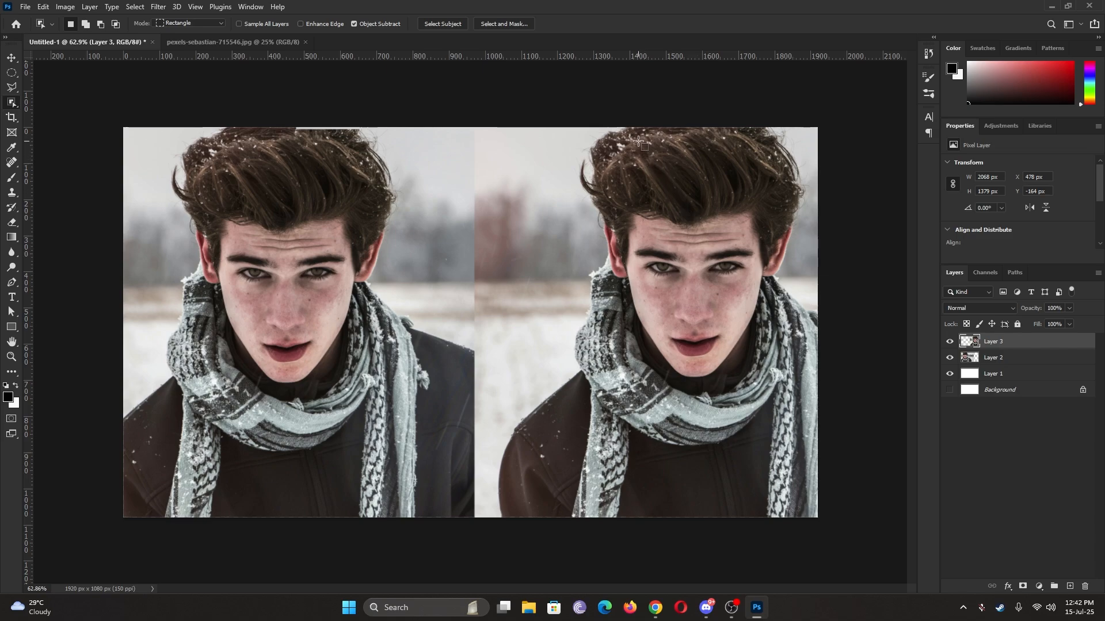
pyautogui.moveTo(637, 140); pyautogui.dragTo(754, 371)
pyautogui.press('shift')
pyautogui.hotkey('ctrl', 'd')
pyautogui.moveTo(618, 190); pyautogui.dragTo(765, 379)
# Step: Subtract the stray sliver beside the ear from the right portrait's face selection with the Quick Selection tool
pyautogui.rightClick(12, 103)
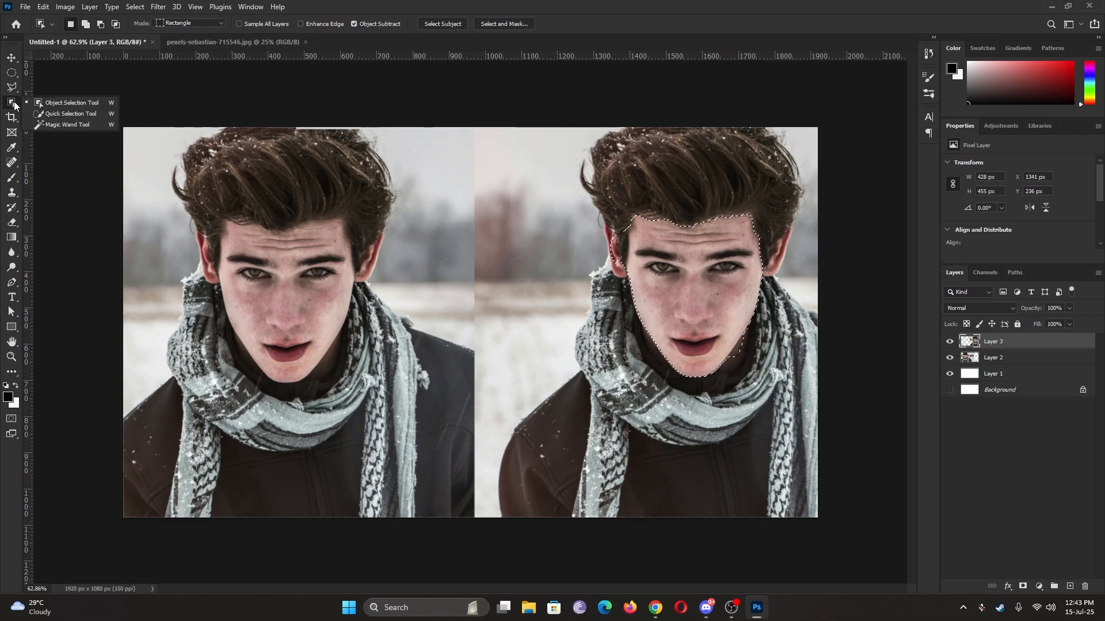
pyautogui.click(67, 114)
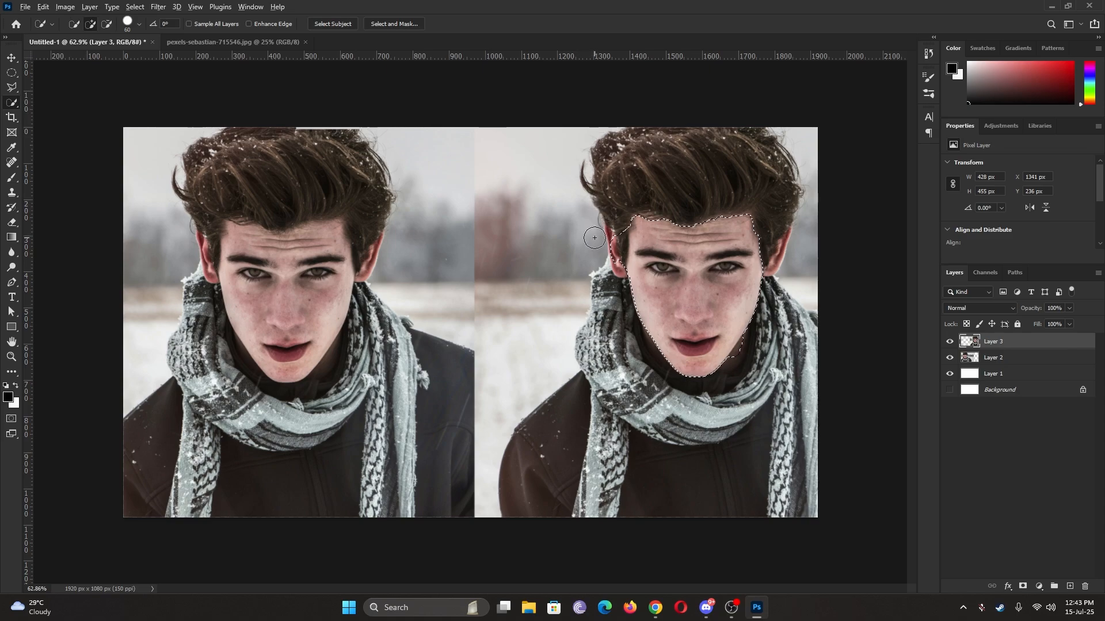
pyautogui.press('alt')
# Step: Add the right portrait's dark jacket shoulder to the selection with the Magic Wand at tolerance 32, and clear the whole selection
pyautogui.rightClick(12, 103)
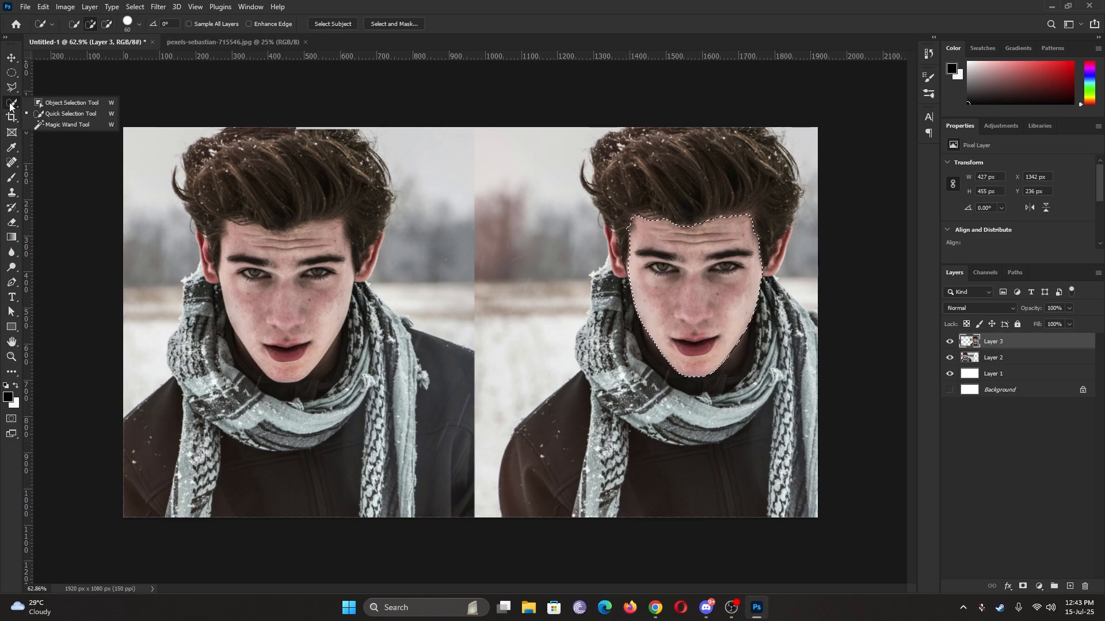
pyautogui.click(80, 124)
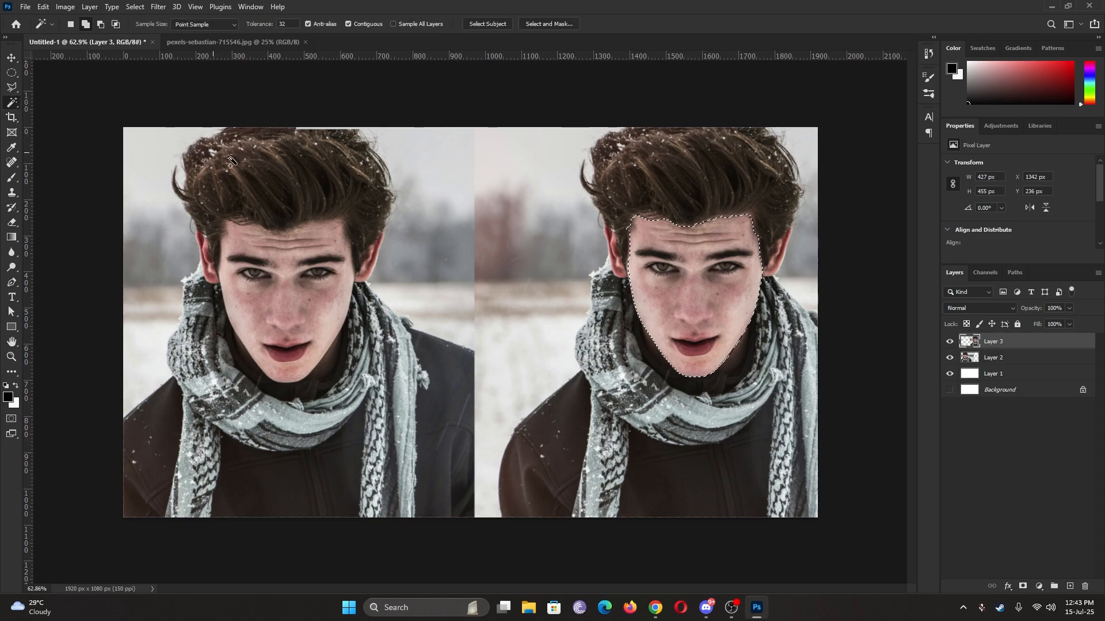
pyautogui.click(562, 422)
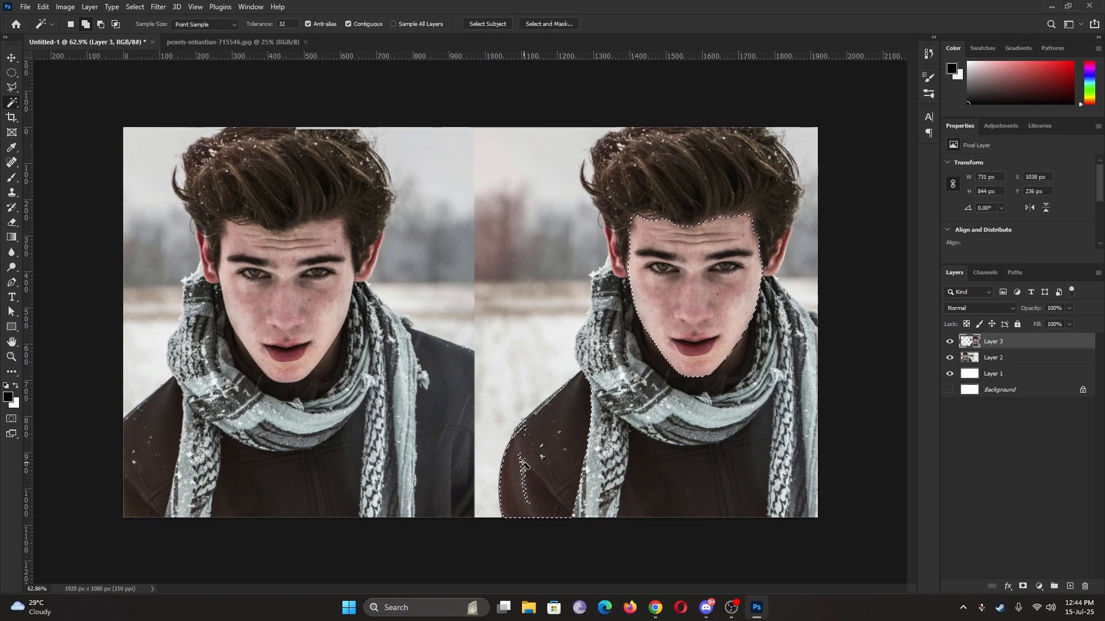
pyautogui.hotkey('ctrl', 'd')
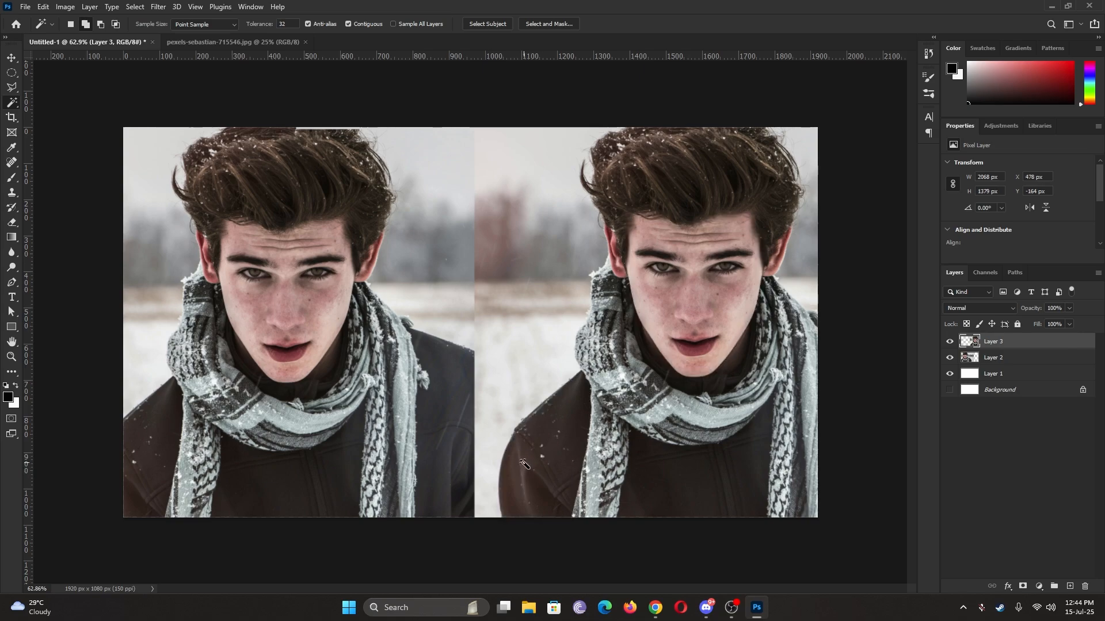
# Step: Outline the right portrait's jacket shoulder with the Polygonal Lasso, including some background beside it, and close the selection
pyautogui.rightClick(13, 103)
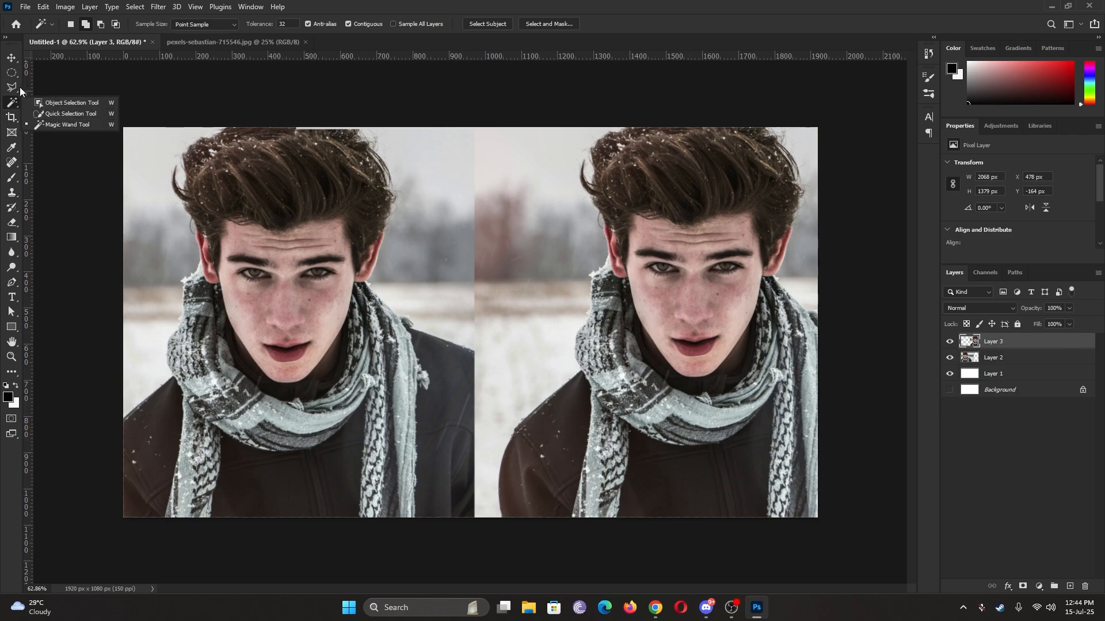
pyautogui.click(15, 89)
pyautogui.rightClick(15, 88)
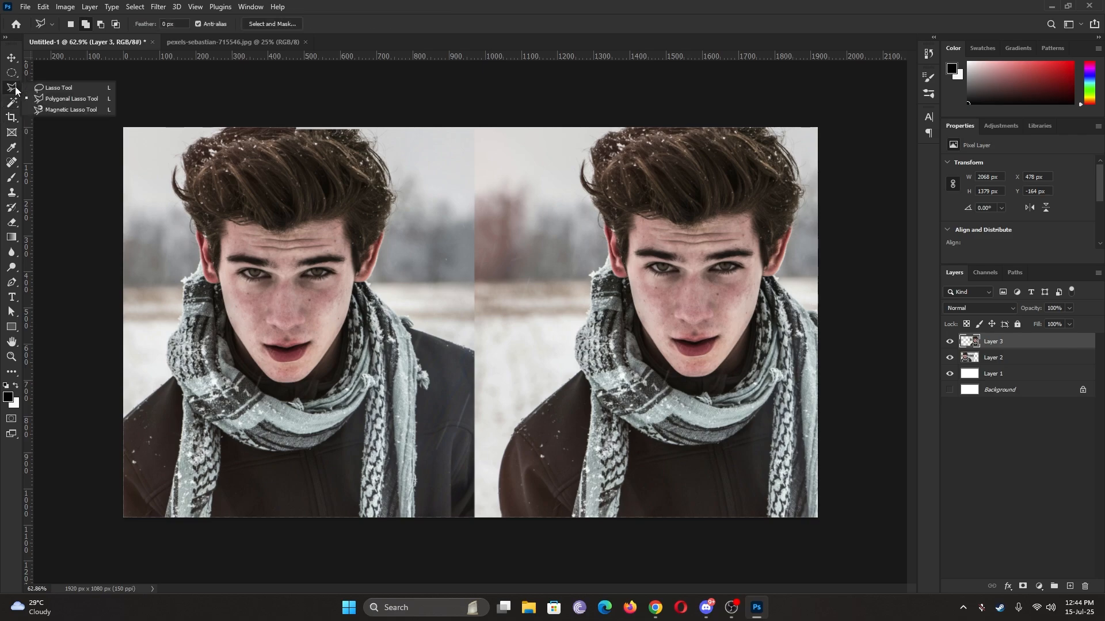
pyautogui.click(71, 99)
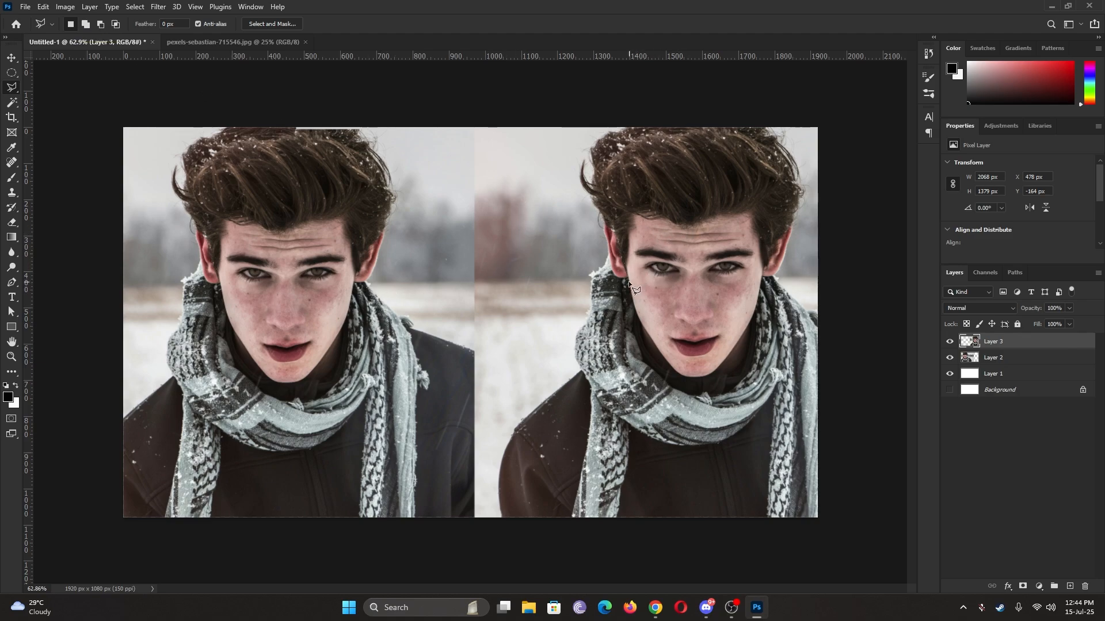
pyautogui.click(555, 393)
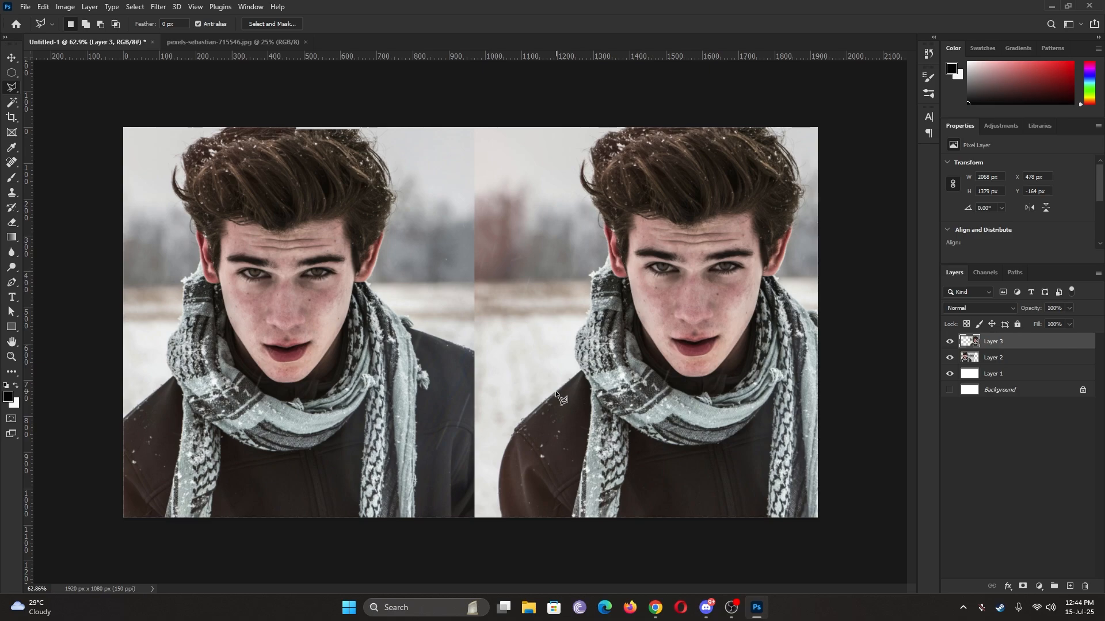
pyautogui.click(513, 431)
pyautogui.click(497, 432)
pyautogui.click(500, 522)
pyautogui.click(564, 533)
pyautogui.click(593, 406)
pyautogui.click(582, 370)
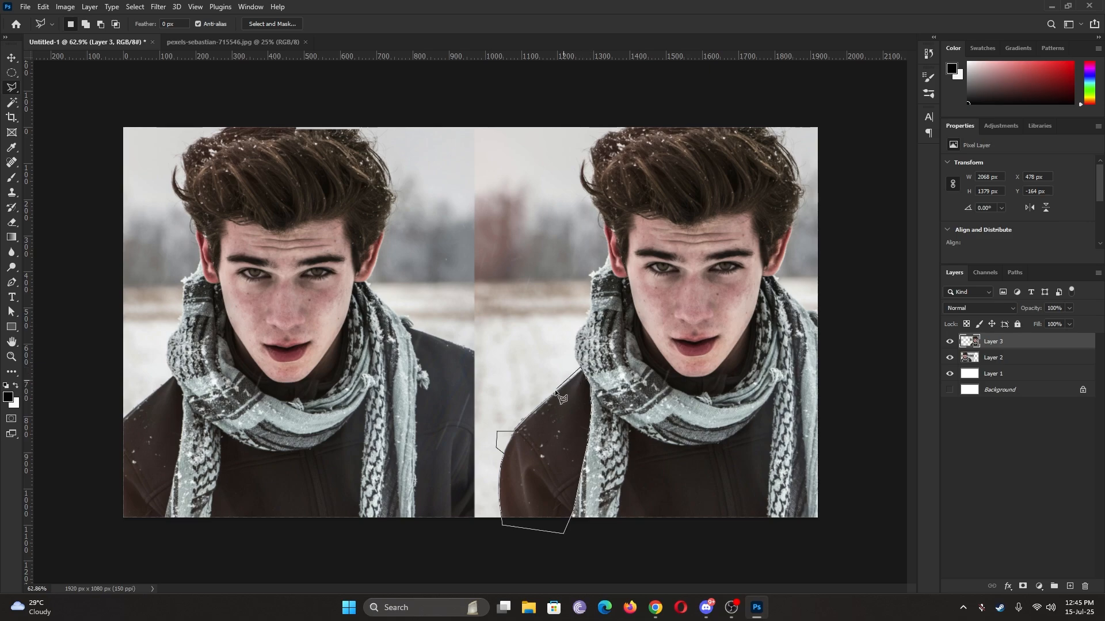
pyautogui.click(554, 395)
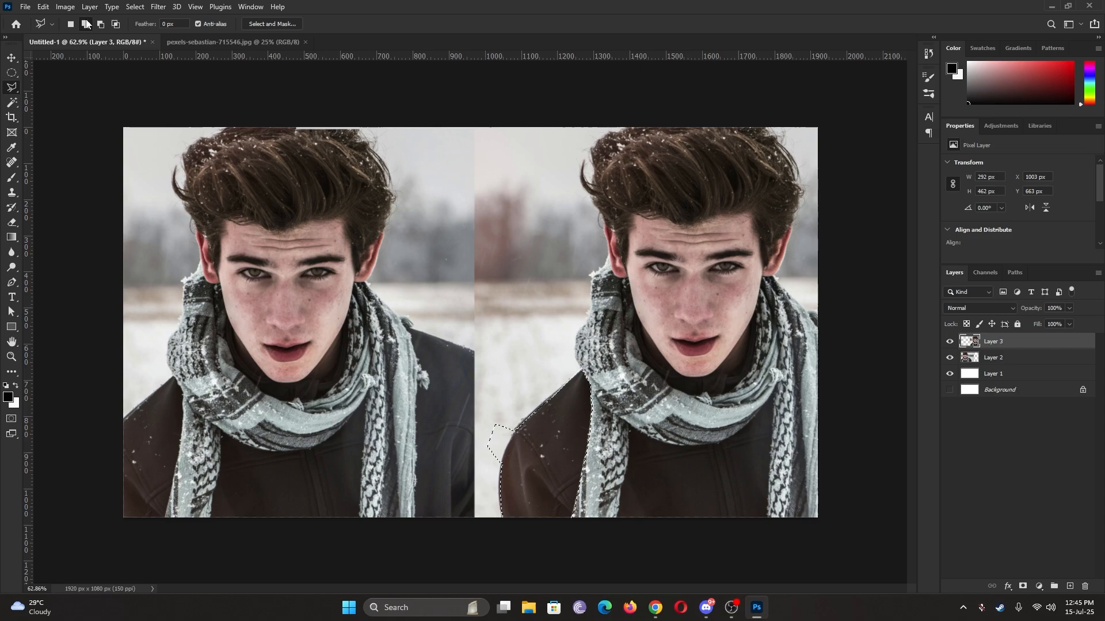
# Step: Subtract the excess background bulge beside the jacket sleeve from the shoulder selection with a polygonal outline
pyautogui.click(99, 25)
pyautogui.click(495, 416)
pyautogui.click(480, 435)
pyautogui.click(483, 464)
pyautogui.click(500, 465)
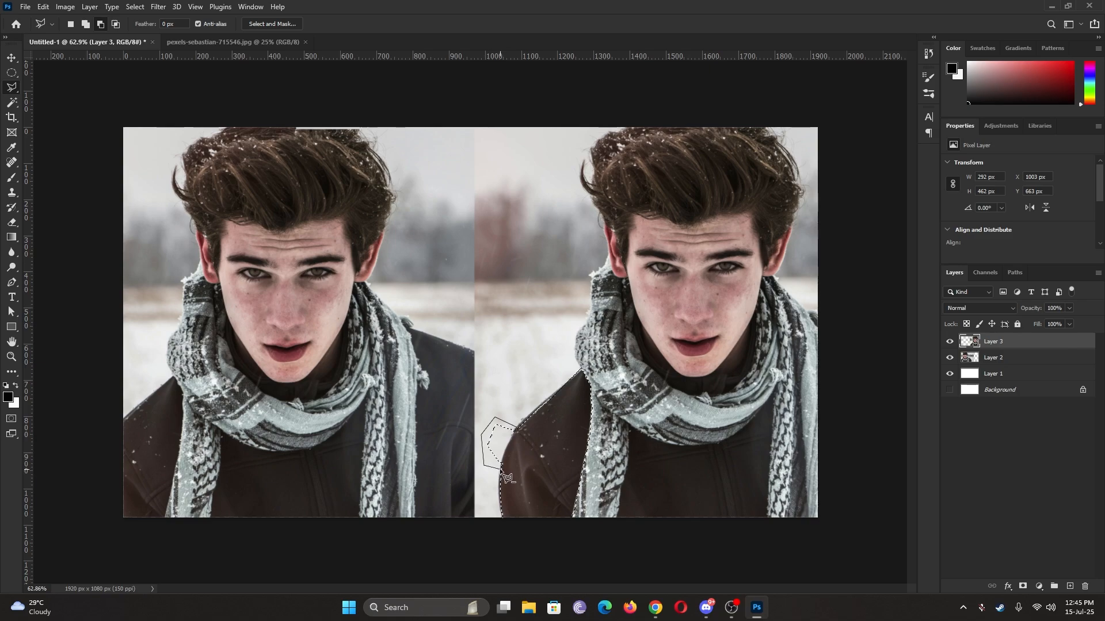
pyautogui.click(517, 427)
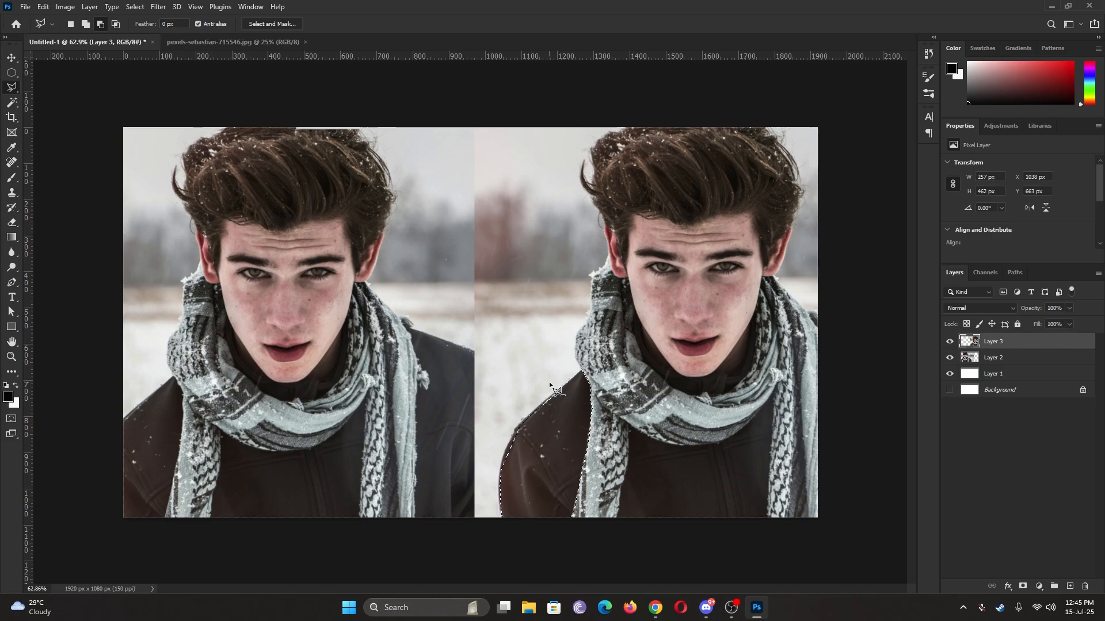
# Step: Add the missing sliver along the upper sleeve edge to the shoulder selection with a small polygonal outline
pyautogui.scroll(3, 518, 446)
pyautogui.scroll(4, 510, 472)
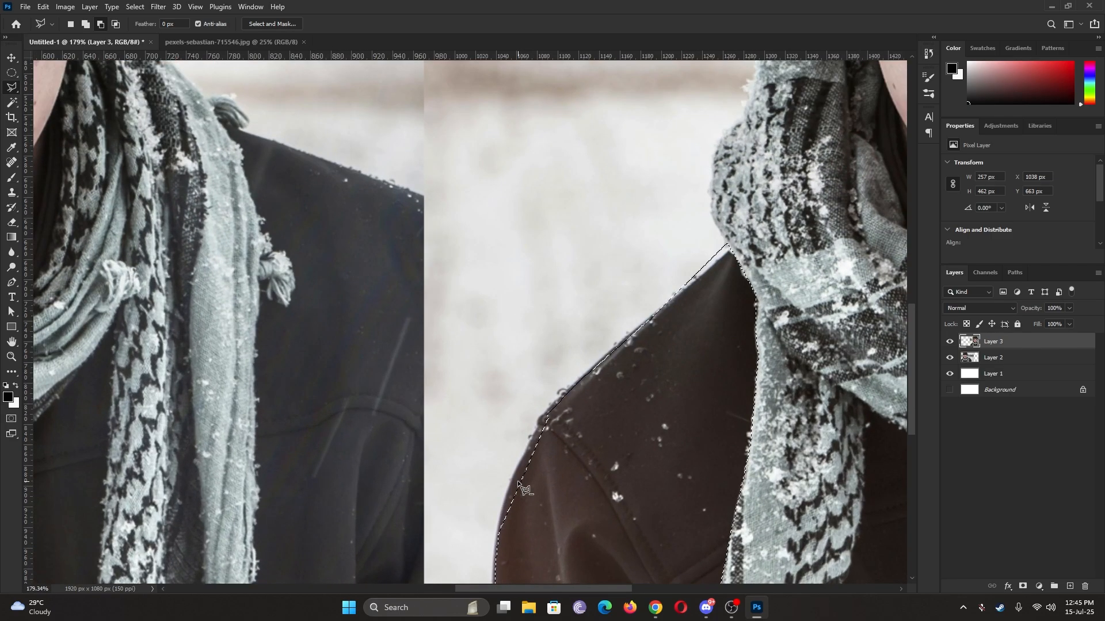
pyautogui.click(84, 25)
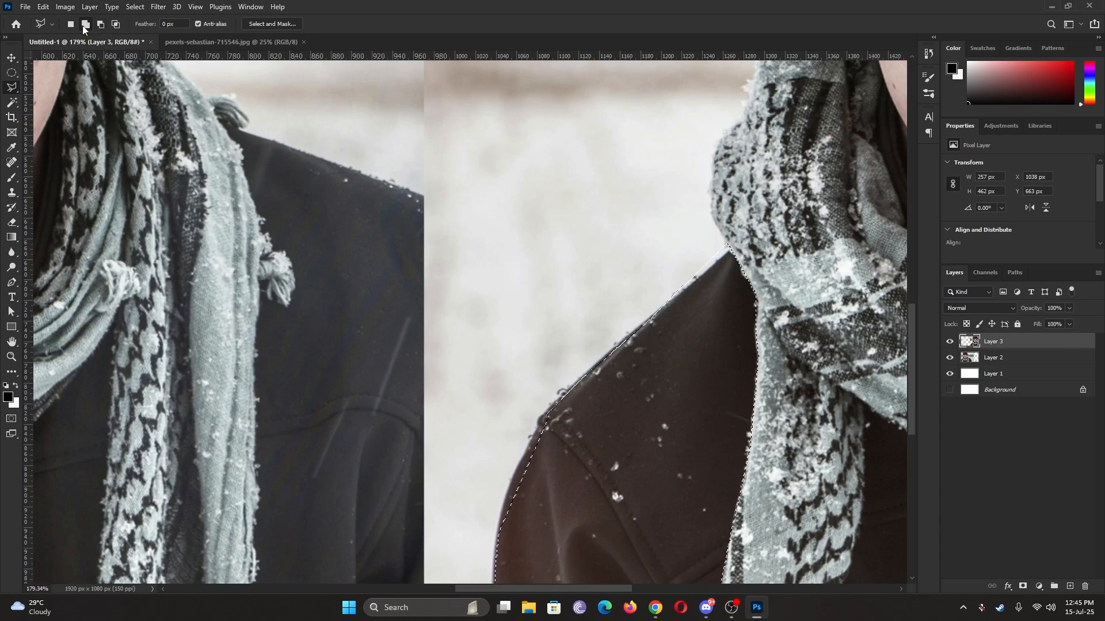
pyautogui.click(543, 415)
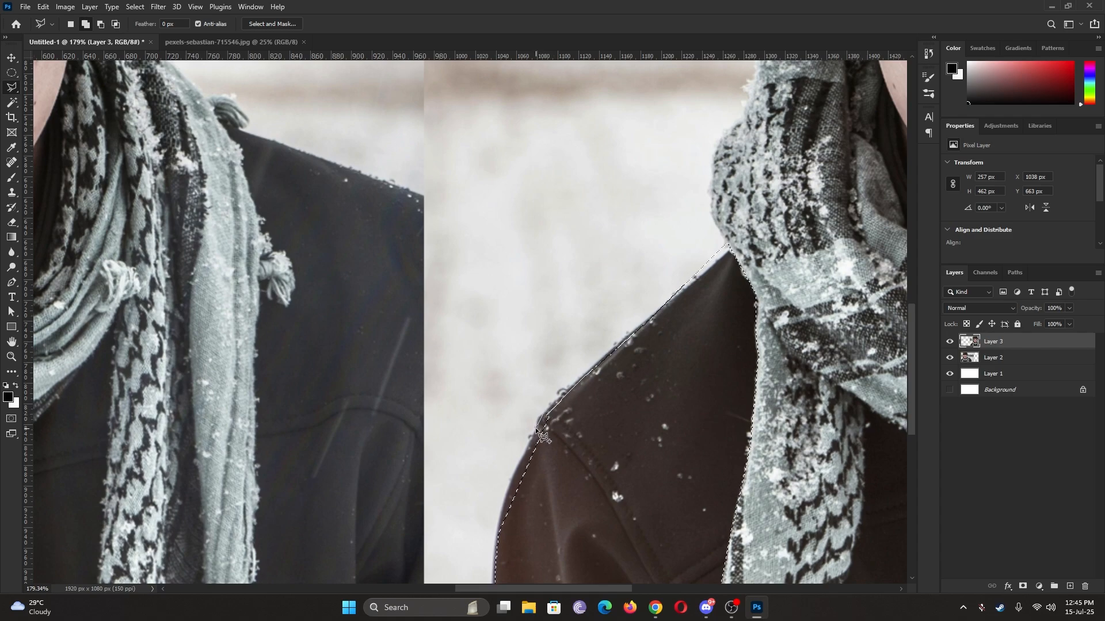
pyautogui.click(507, 487)
pyautogui.click(526, 509)
pyautogui.click(542, 413)
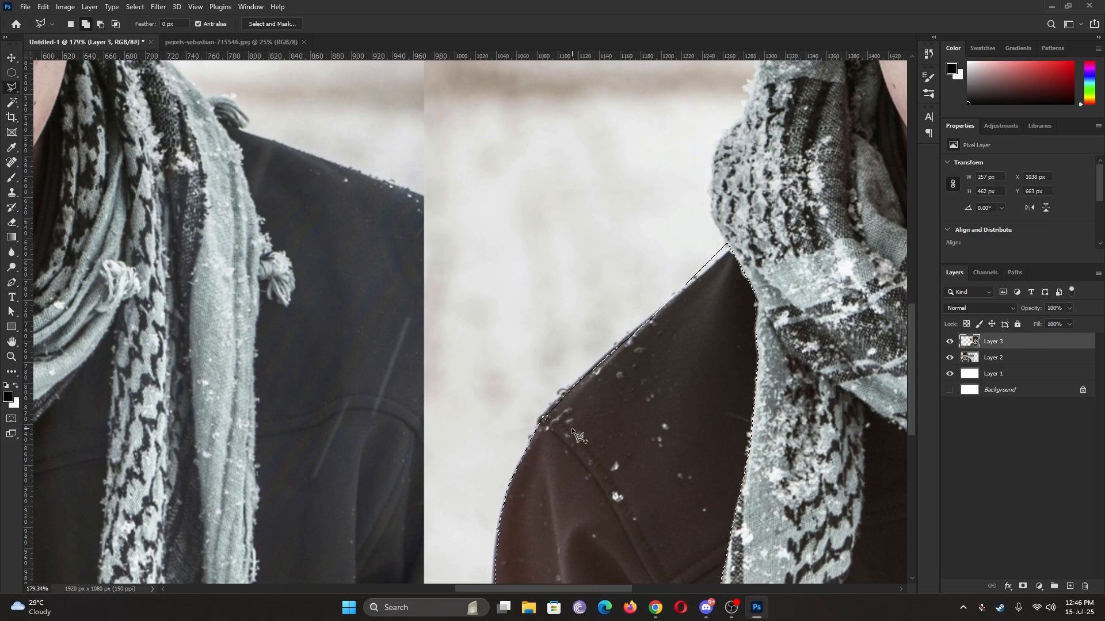
# Step: Clear the completed shoulder selection with the full canvas in view
pyautogui.hotkey('ctrl', '0')
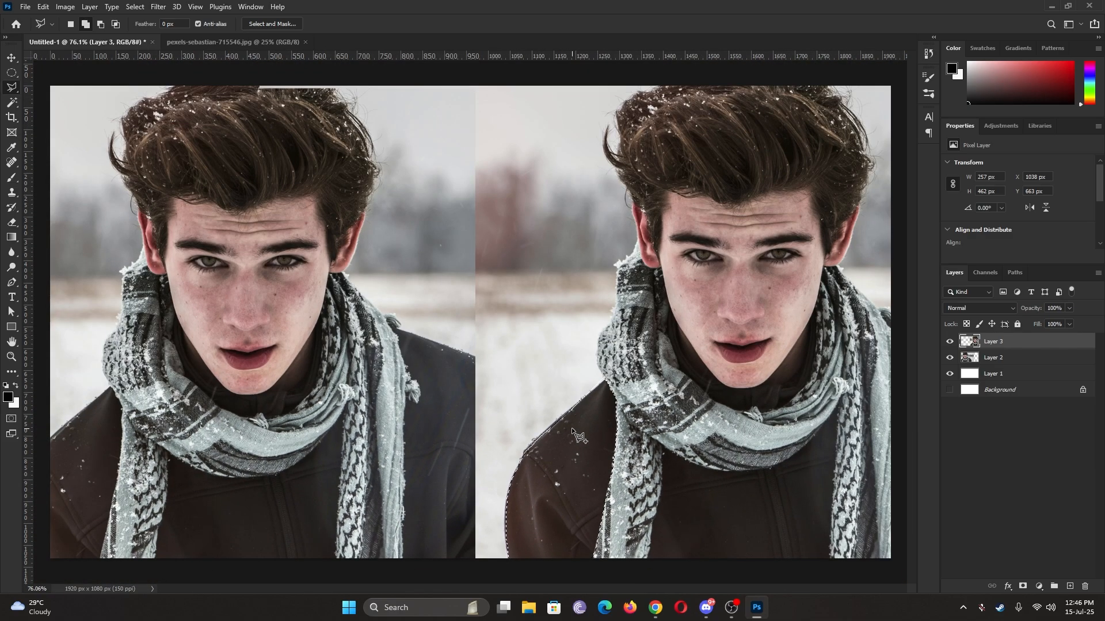
pyautogui.hotkey('ctrl', 'd')
pyautogui.scroll(-2, 574, 426)
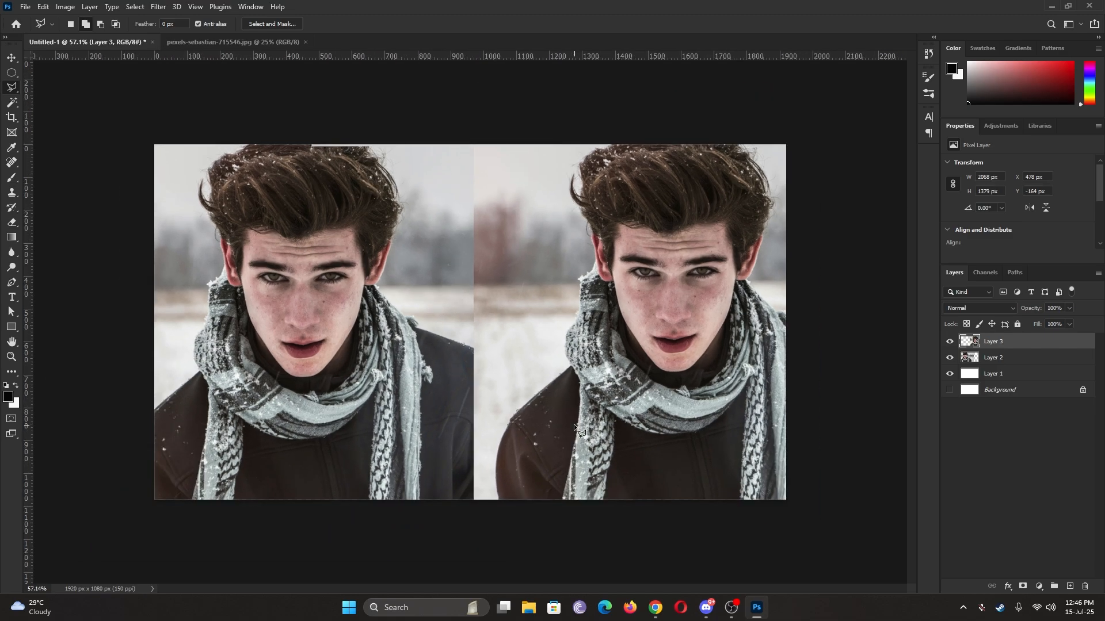
# Step: Crop the canvas around the left portrait's face to about 902 × 839 px
pyautogui.click(11, 118)
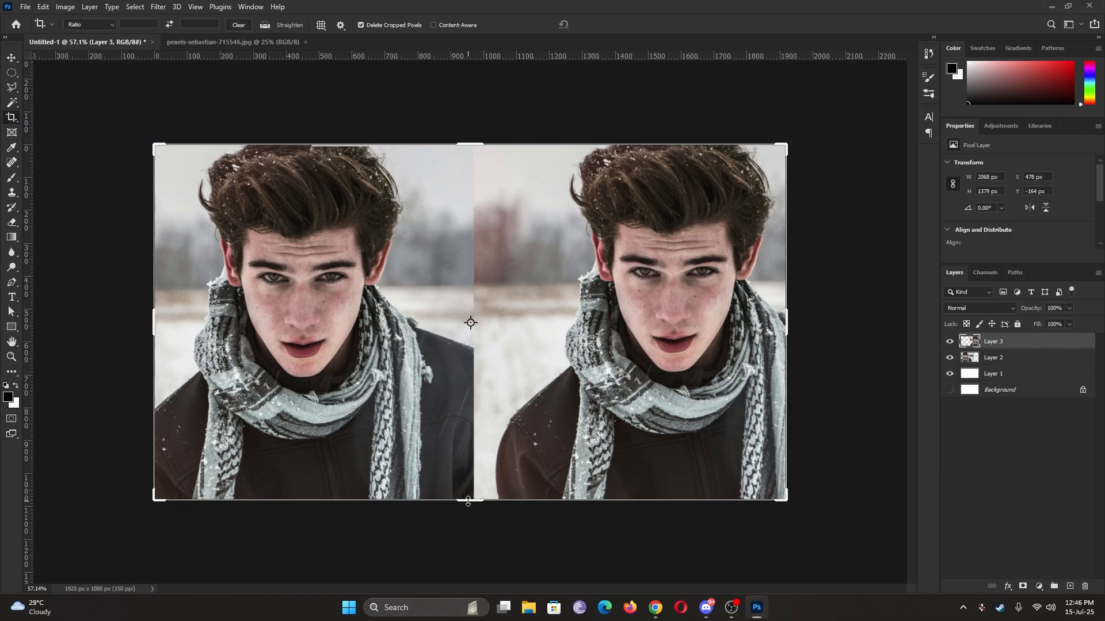
pyautogui.moveTo(468, 501); pyautogui.dragTo(482, 416)
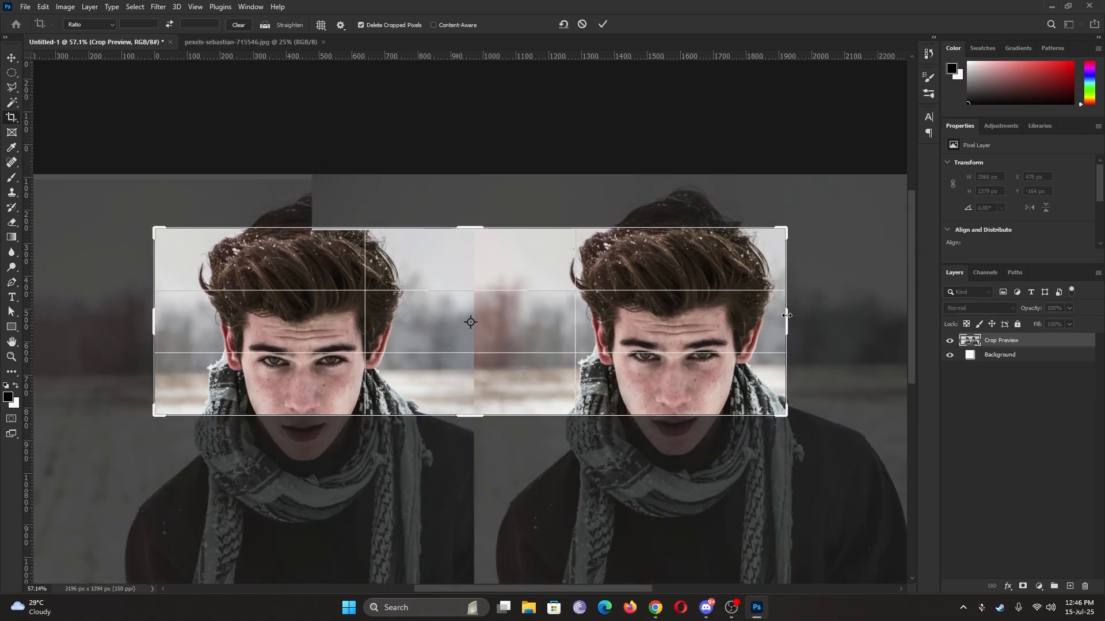
pyautogui.moveTo(786, 315); pyautogui.dragTo(620, 319)
pyautogui.moveTo(465, 416); pyautogui.dragTo(483, 461)
pyautogui.click(603, 24)
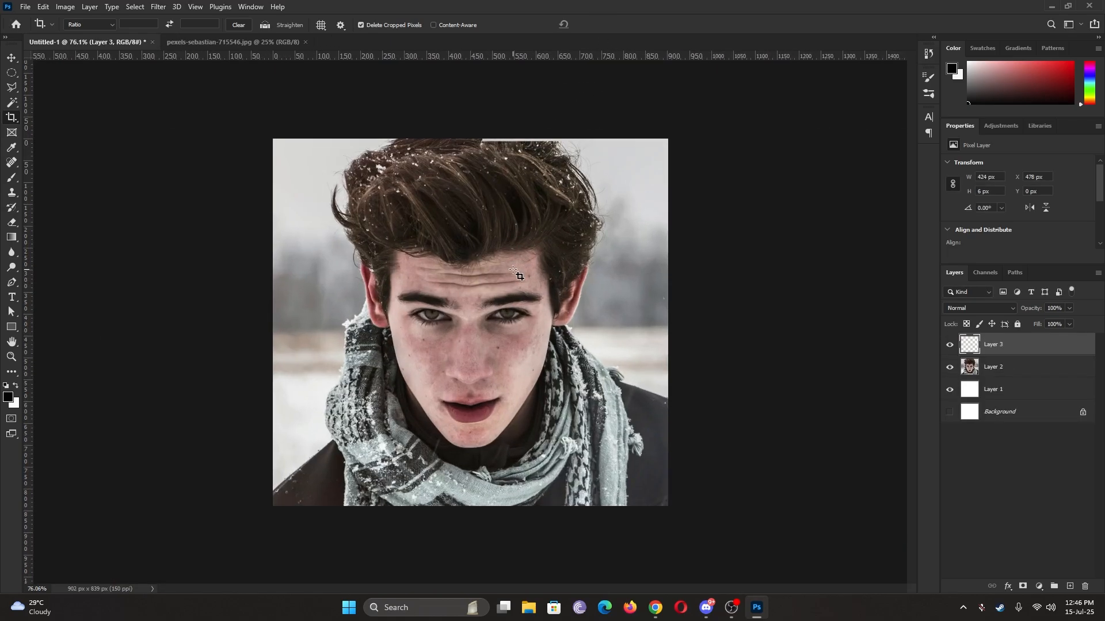
# Step: Undo the crop and the earlier layer edits, back to the state with Layer 2 active
pyautogui.hotkey('ctrl', 'z')
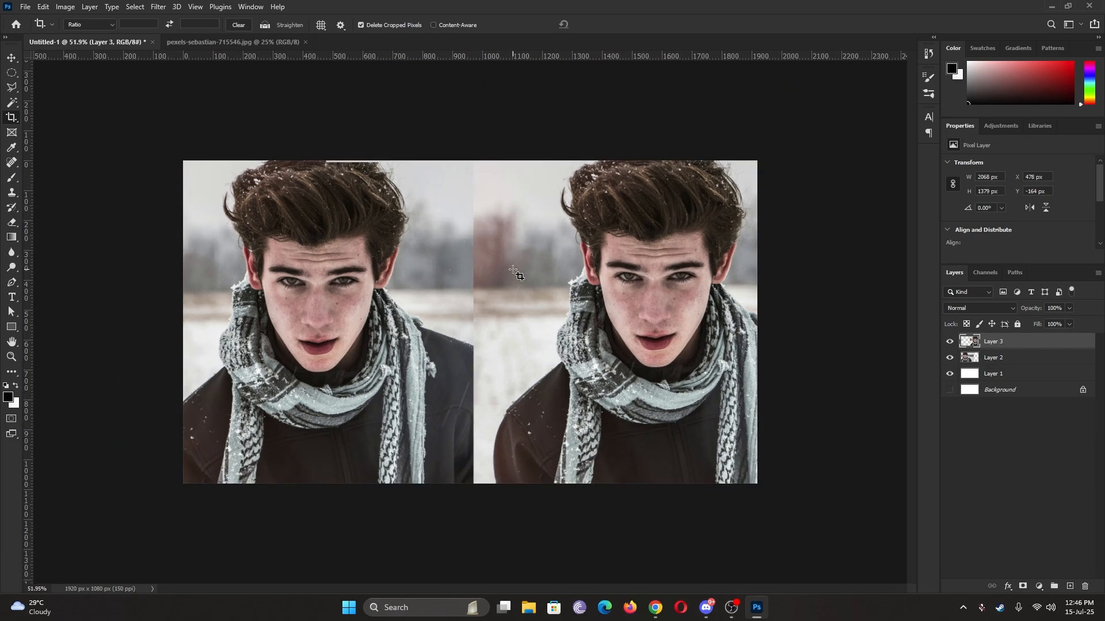
pyautogui.click(12, 148)
pyautogui.hotkey('ctrl', 'z')
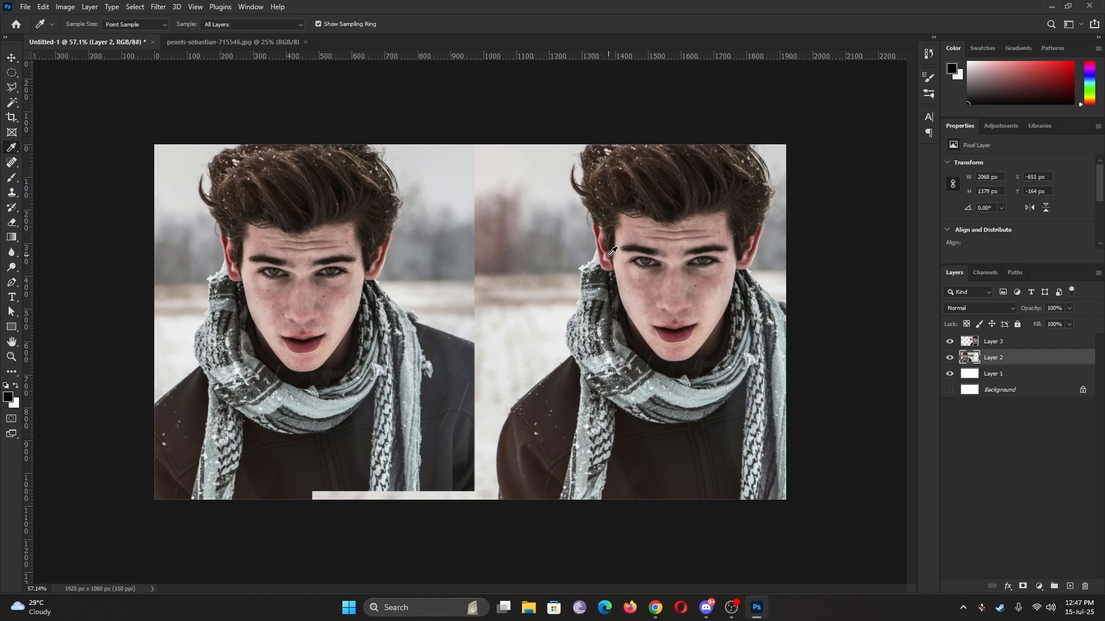
# Step: Sample the light background with the Eyedropper, and replace that foreground colour with the right portrait's forehead skin tone
pyautogui.rightClick(13, 150)
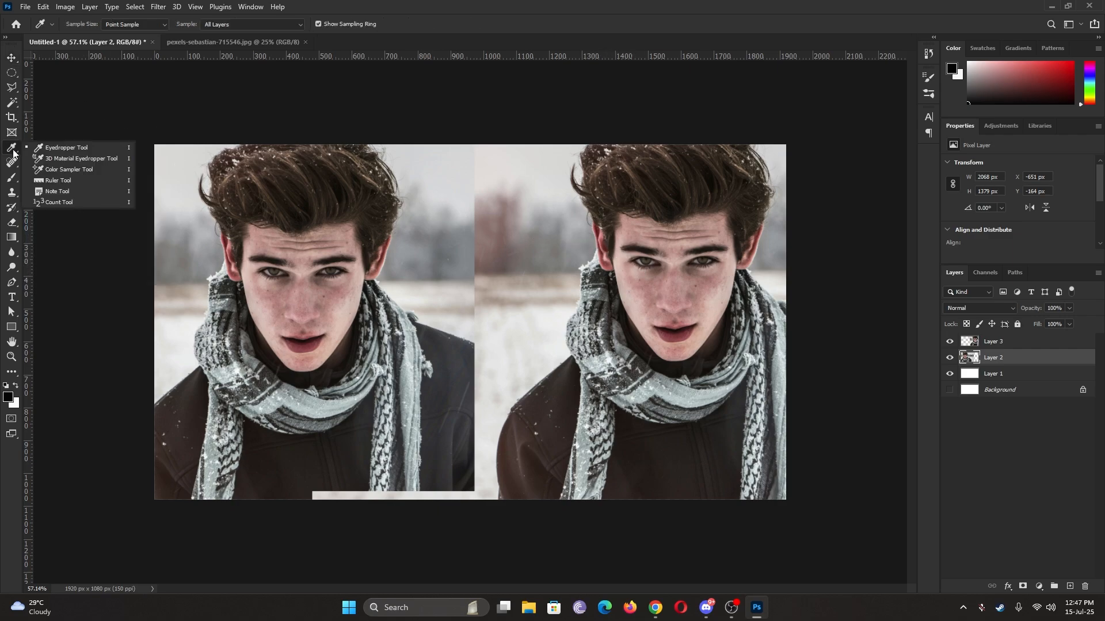
pyautogui.click(64, 148)
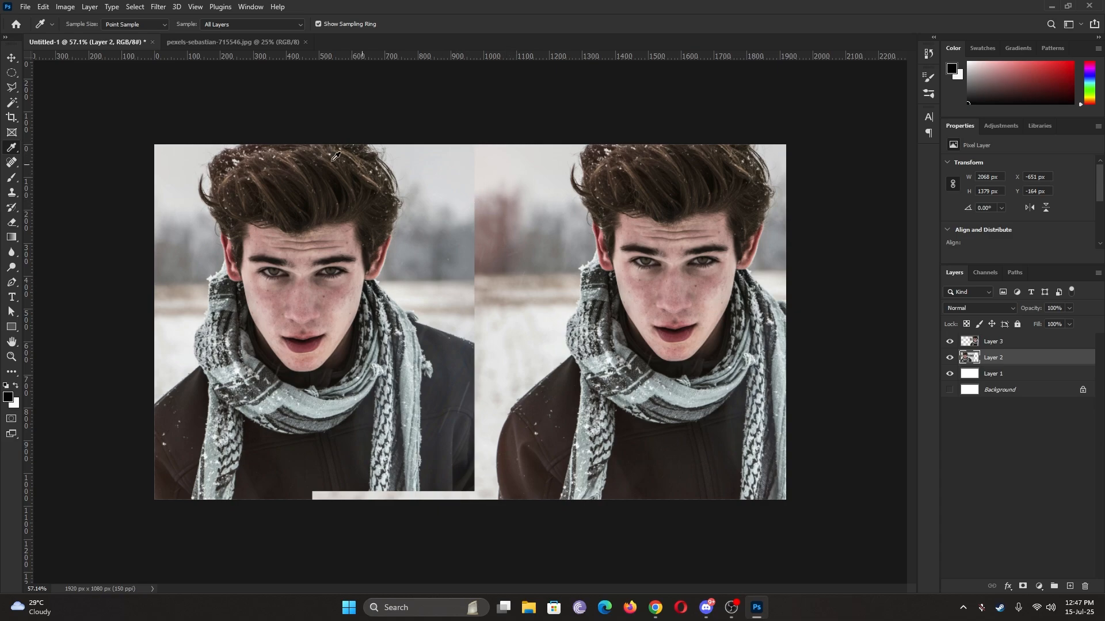
pyautogui.click(528, 174)
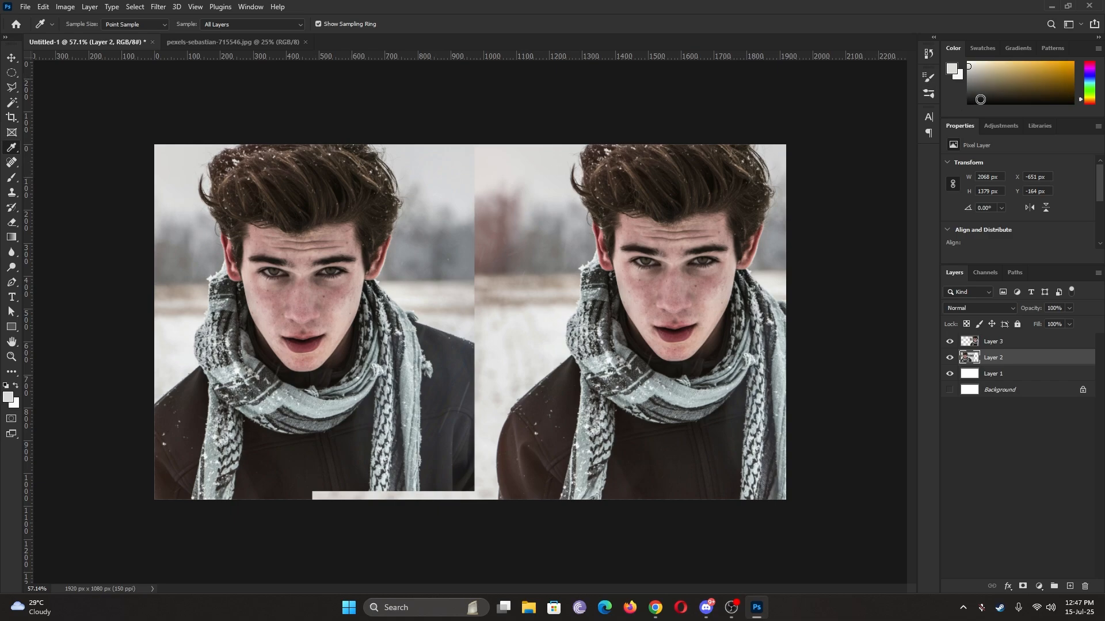
pyautogui.click(726, 222)
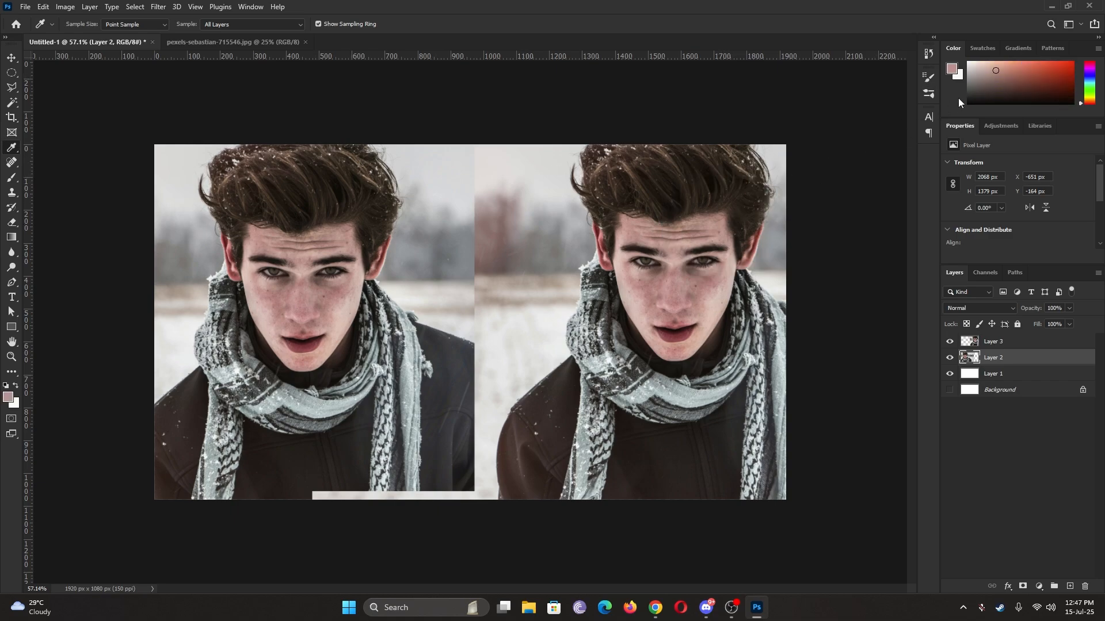
# Step: Sample the right portrait's lips and eyebrow with the Eyedropper, ending with the left portrait's dark jacket as the foreground colour
pyautogui.click(679, 334)
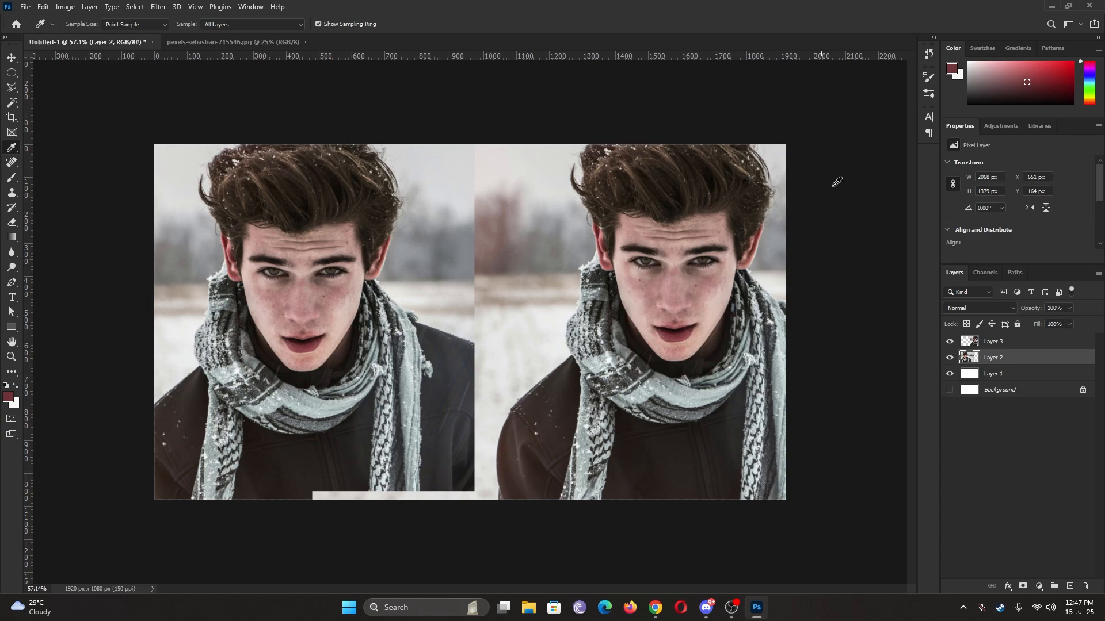
pyautogui.click(709, 255)
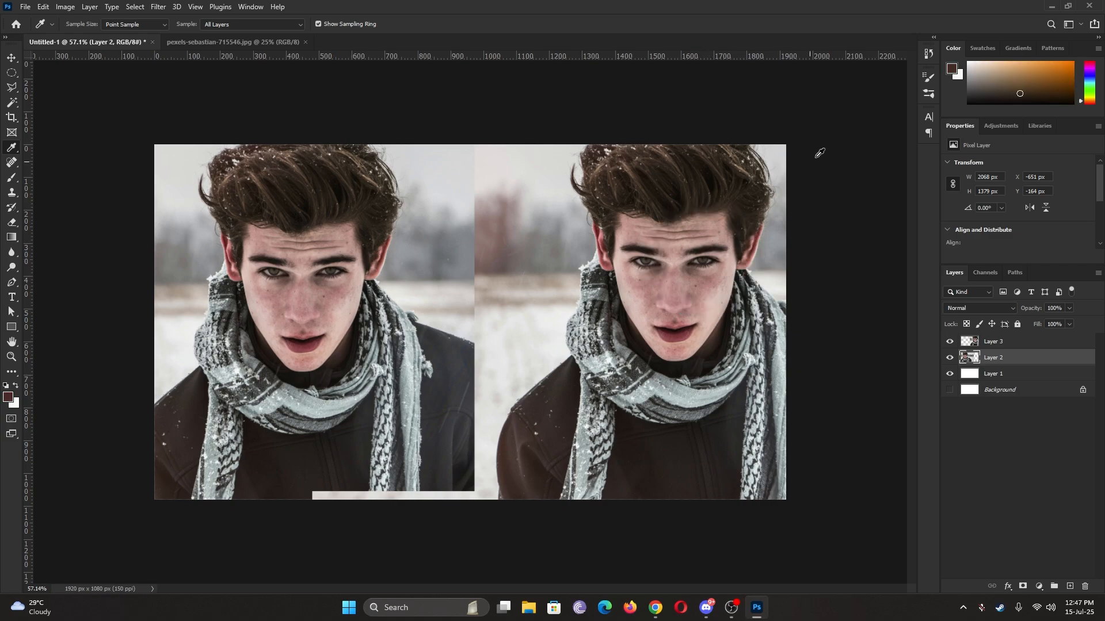
pyautogui.click(1019, 89)
pyautogui.moveTo(1020, 92); pyautogui.dragTo(1024, 96)
pyautogui.click(452, 345)
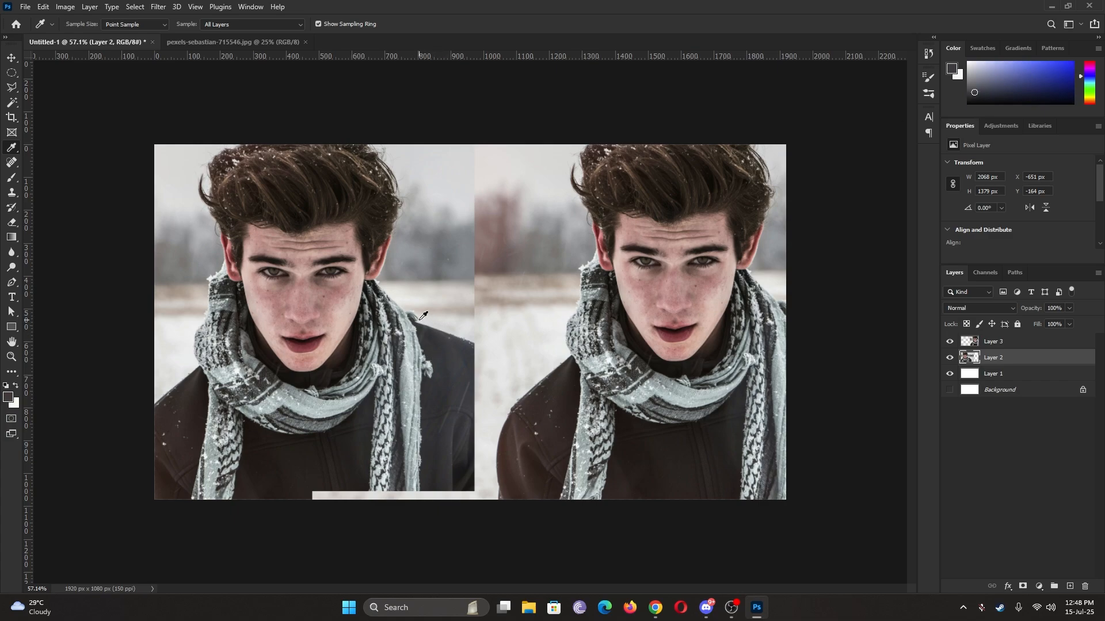
# Step: Remove the dark spots from the left portrait's cheeks and forehead with the Content-Aware Spot Healing Brush at size 25
pyautogui.click(13, 162)
pyautogui.rightClick(13, 162)
pyautogui.click(70, 161)
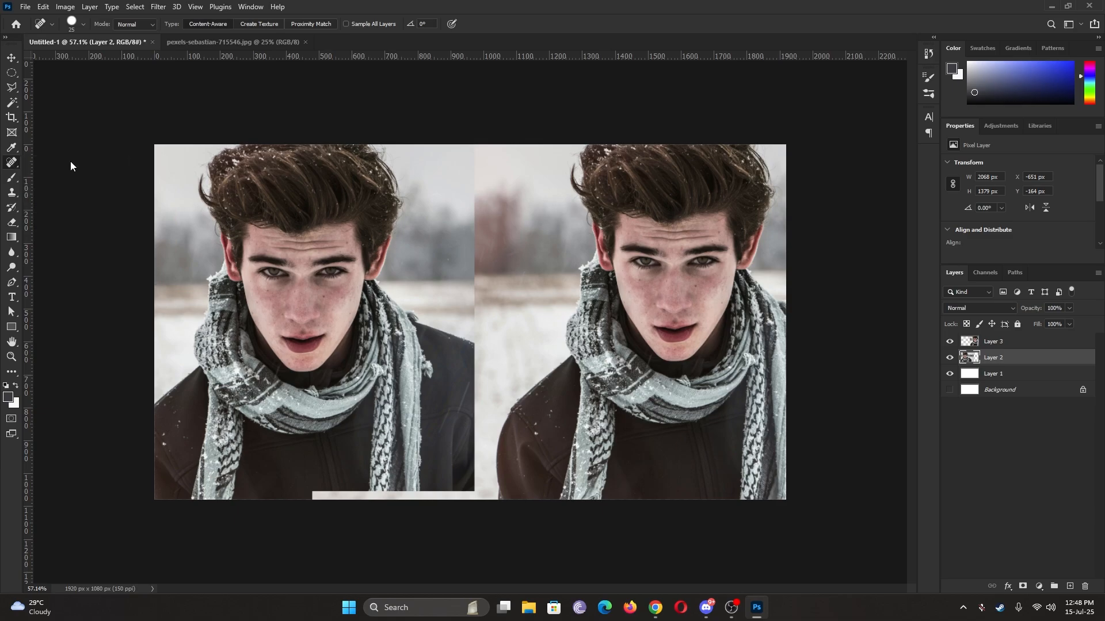
pyautogui.scroll(8, 343, 291)
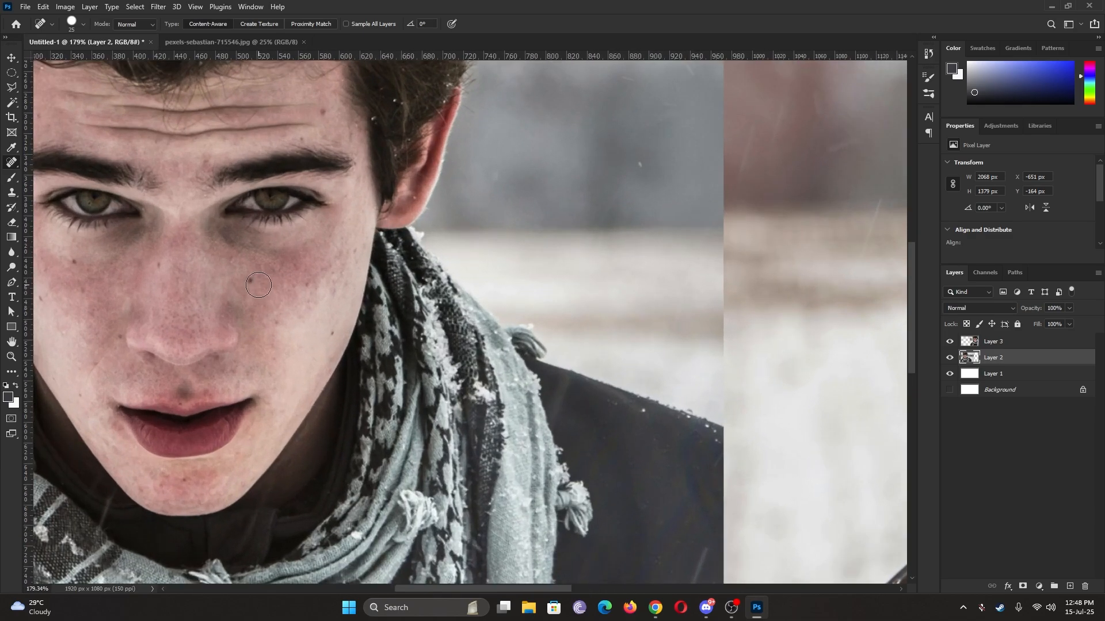
pyautogui.moveTo(259, 284); pyautogui.dragTo(499, 314)
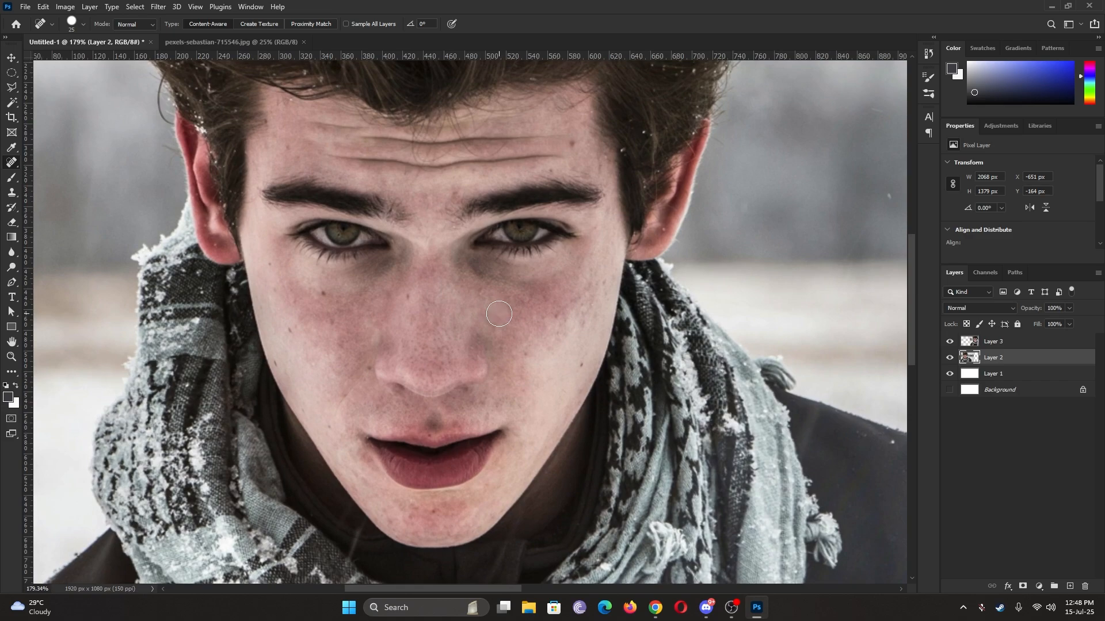
pyautogui.click(323, 293)
pyautogui.click(338, 346)
pyautogui.click(290, 332)
pyautogui.click(572, 143)
# Step: Retouch the small mole near the jaw edge of the left portrait's face with the Healing Brush, using skin sampled just above it
pyautogui.rightClick(12, 164)
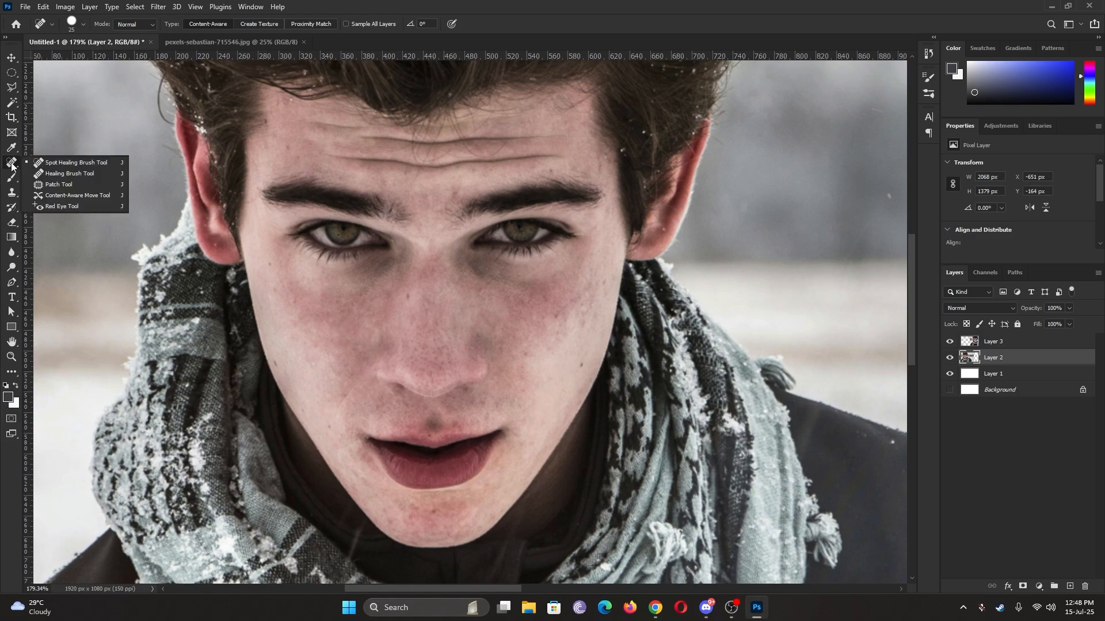
pyautogui.click(70, 173)
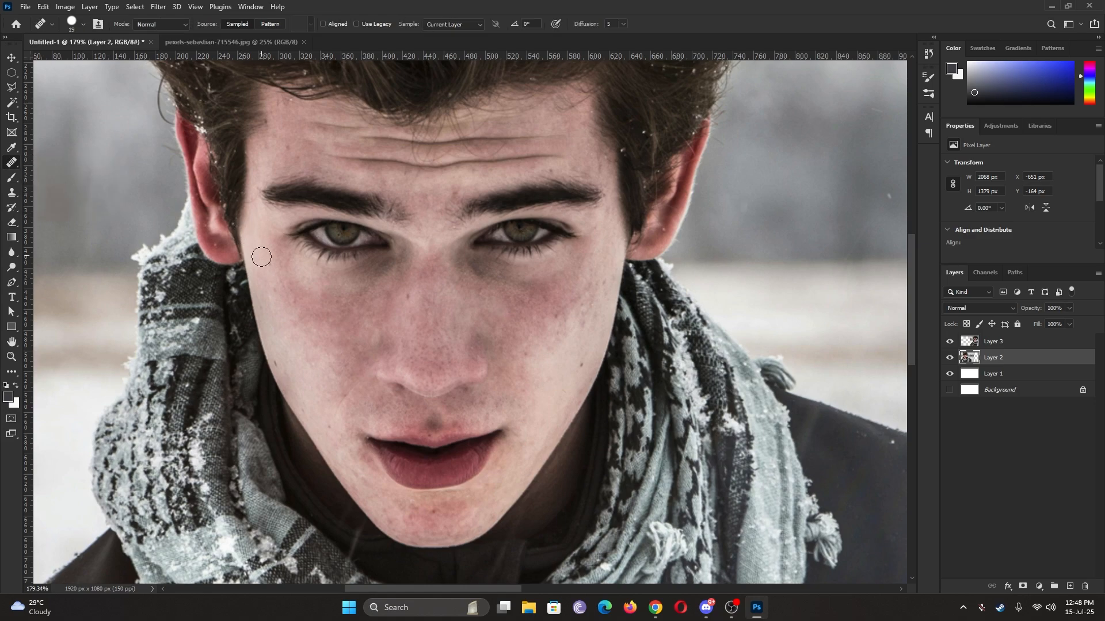
pyautogui.click(281, 365)
pyautogui.click(541, 227)
pyautogui.keyDown('alt'); pyautogui.click(265, 330); pyautogui.keyUp('alt')
pyautogui.click(278, 365)
pyautogui.click(460, 320)
# Step: Switch to the Content-Aware Move tool and discard the small selection on the left portrait's cheek
pyautogui.scroll(-2, 597, 261)
pyautogui.scroll(2, 597, 262)
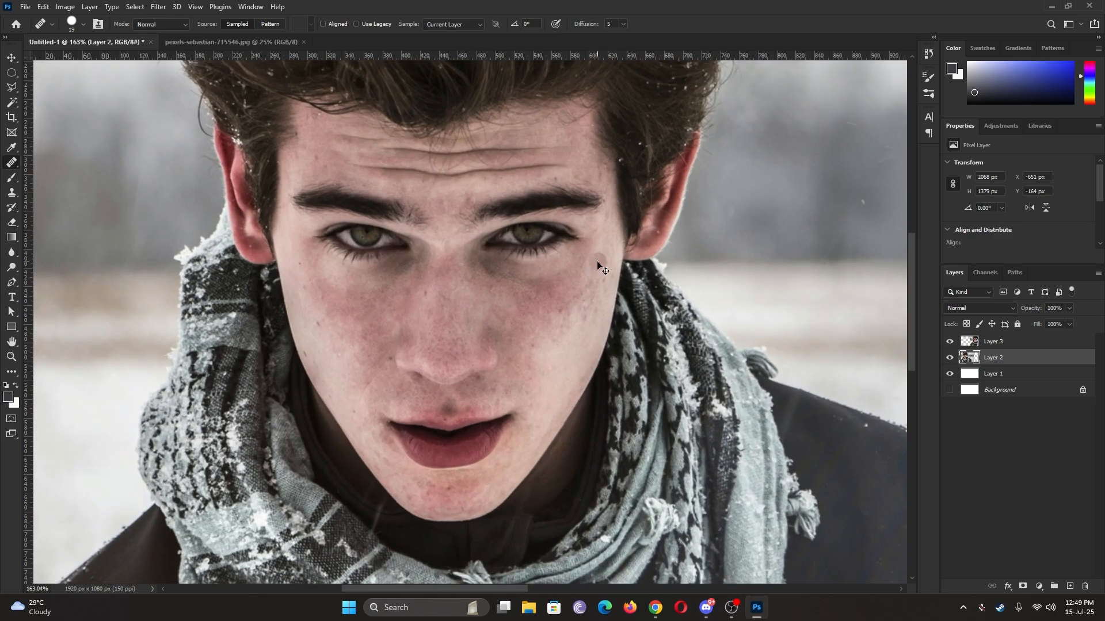
pyautogui.hotkey('ctrl', 's')
pyautogui.press('Escape')
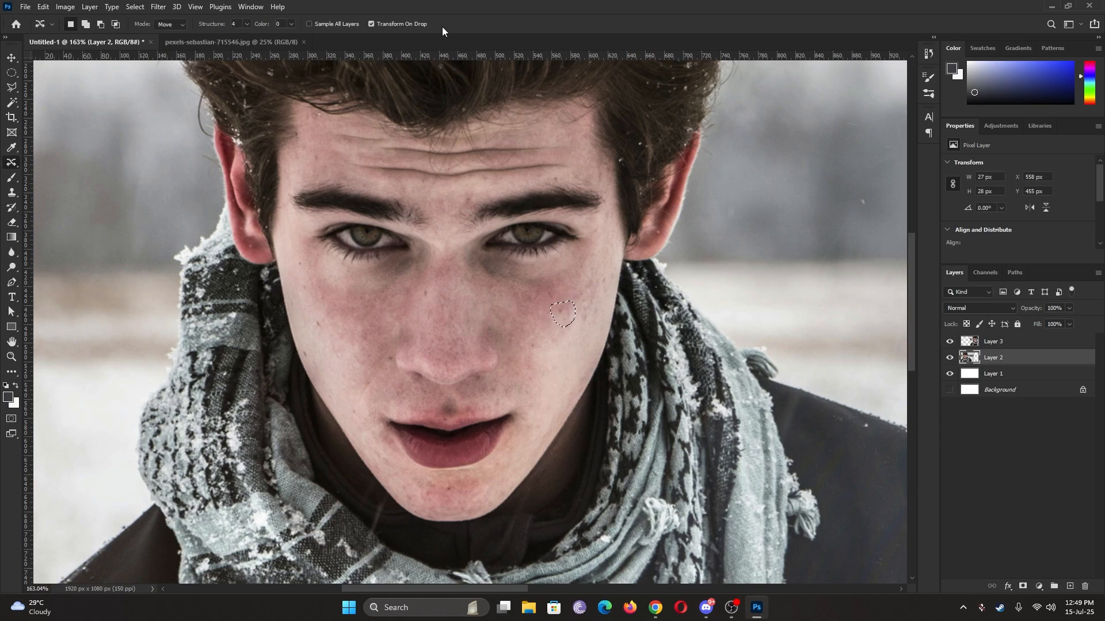
pyautogui.click(370, 226)
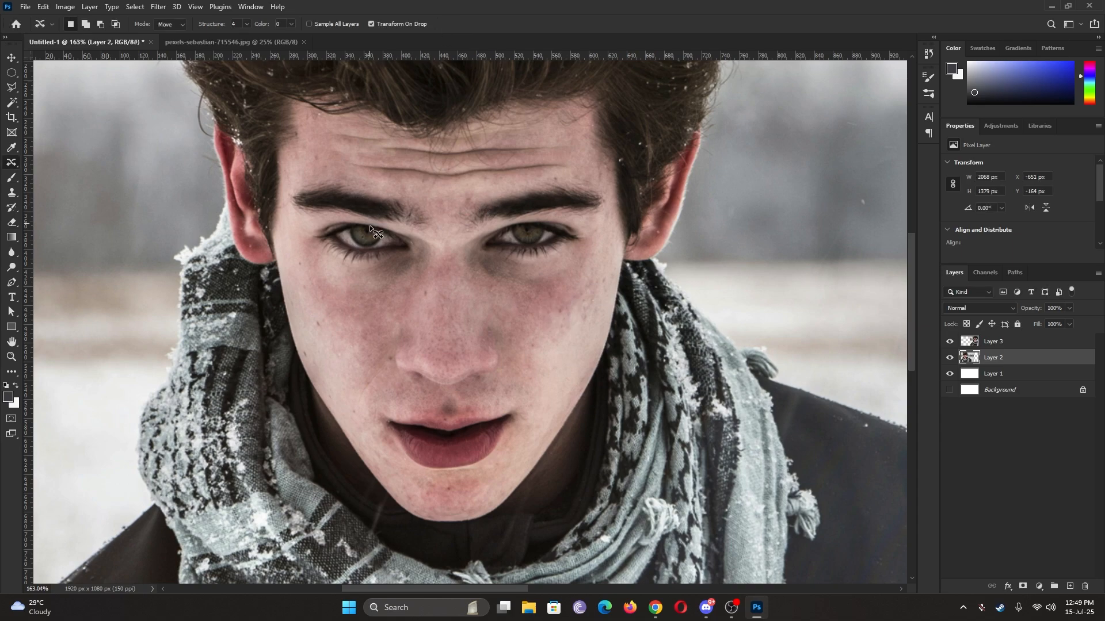